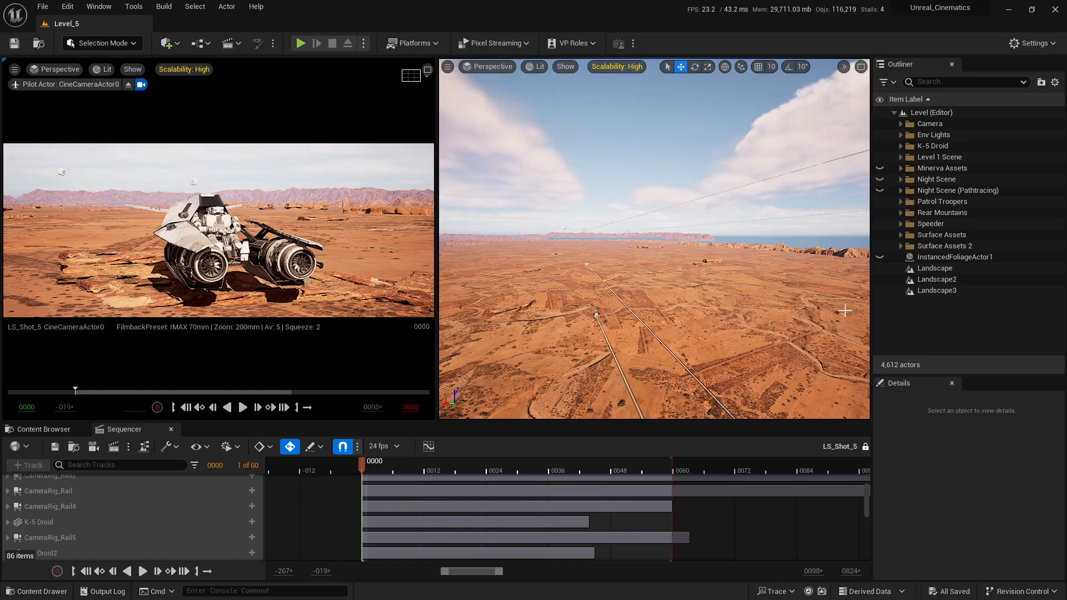
Step: Delete the InstancedFoliageActor1 actor and shrink the Outliner and Details area to widen the viewports
click(924, 256)
key(Delete)
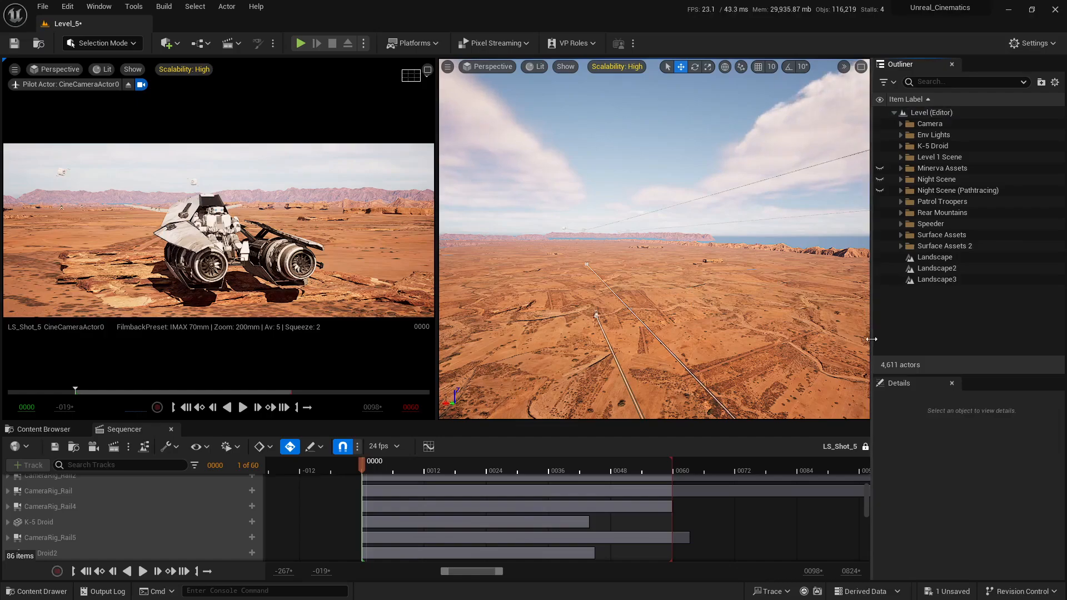
drag(871, 340, 1063, 336)
Step: Switch to Foliage mode with the nearby rock formation framed in the perspective viewport
key(w)
scroll(787, 276, up, 7)
right_drag(787, 276, 777, 302)
click(42, 199)
key(w)
scroll(767, 276, down, 9)
key(Delete)
key(shift+3)
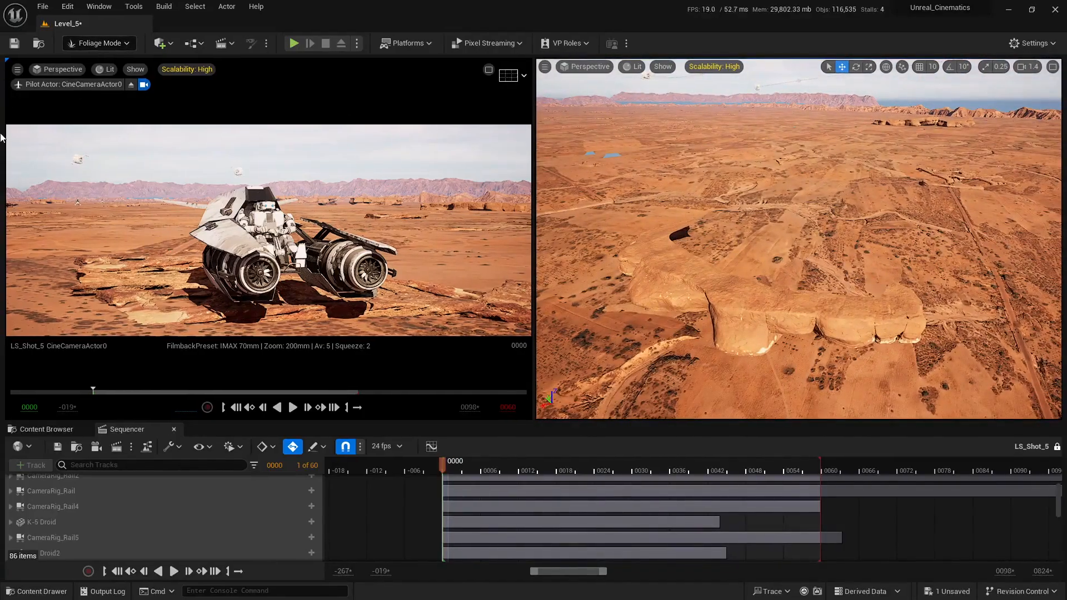
Step: Browse the project content to Fab > Megascans > Plants and show only its static meshes
click(200, 429)
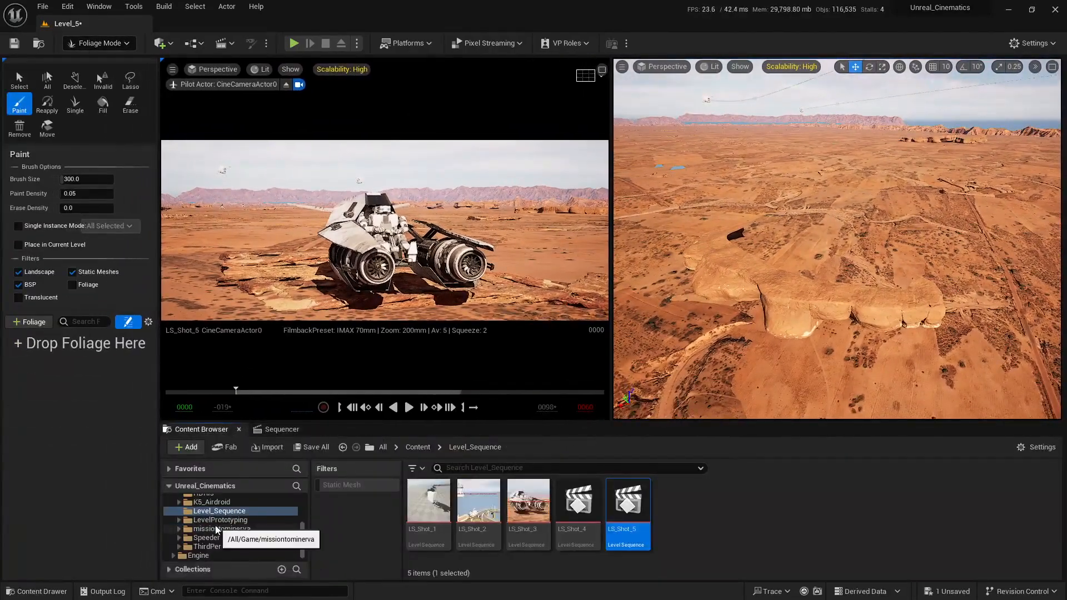
scroll(202, 533, up, 2)
click(199, 537)
double_click(428, 500)
click(496, 520)
double_click(496, 520)
click(356, 485)
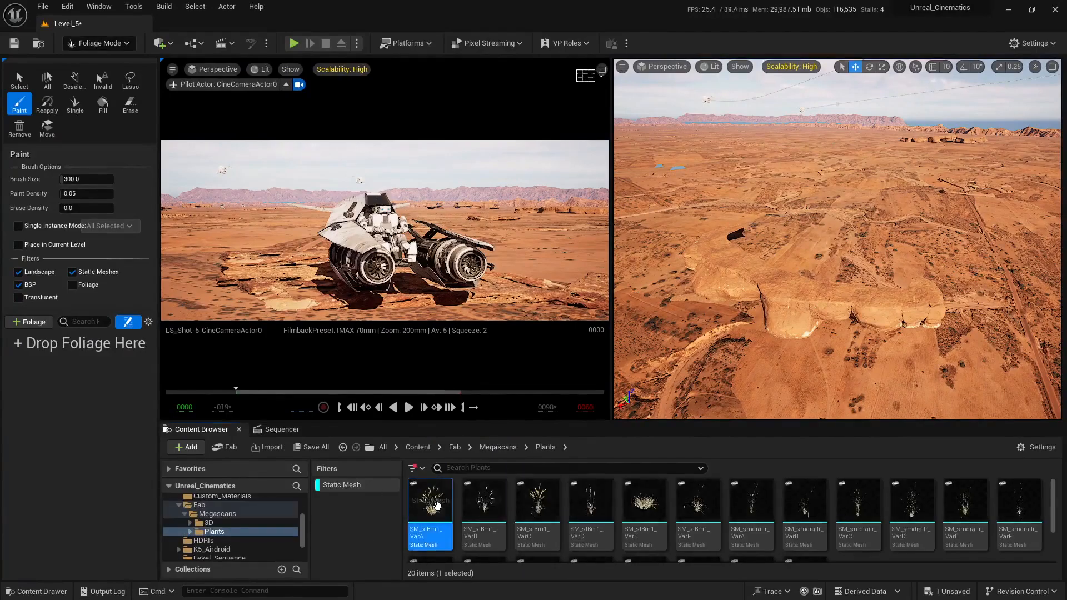
Step: Add all the plant static meshes to the foliage palette, clear the Static Mesh filter and return to the Content folder
key(ctrl+a)
drag(429, 500, 119, 389)
click(397, 485)
scroll(222, 519, up, 3)
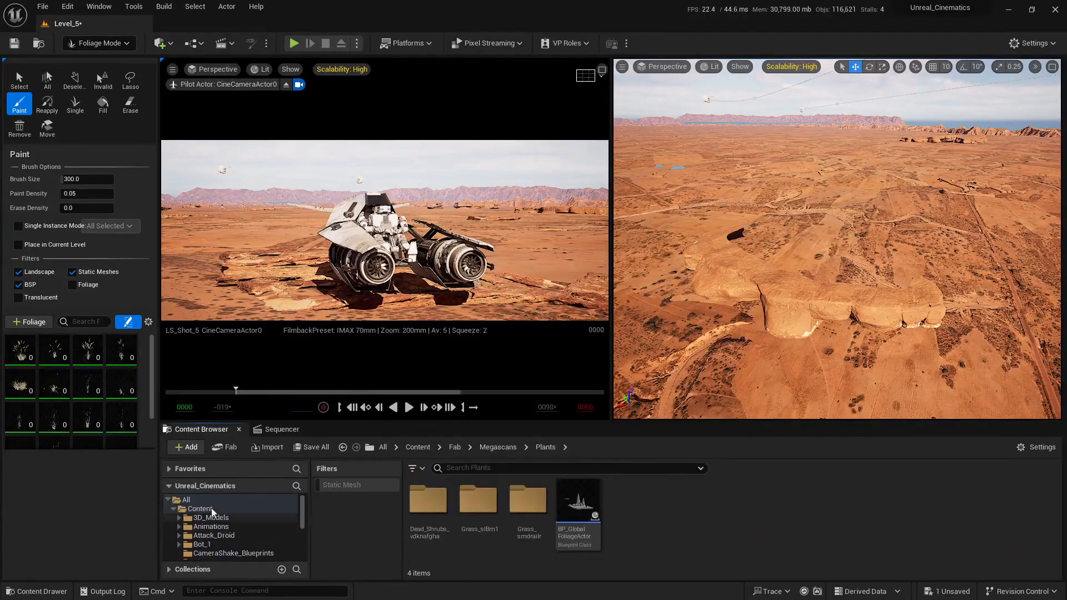
click(211, 509)
Step: Select all 20 foliage types and set their uniform scale range to 3 minimum and 5 maximum
click(25, 351)
scroll(78, 389, down, 3)
shift+click(115, 431)
scroll(93, 458, down, 5)
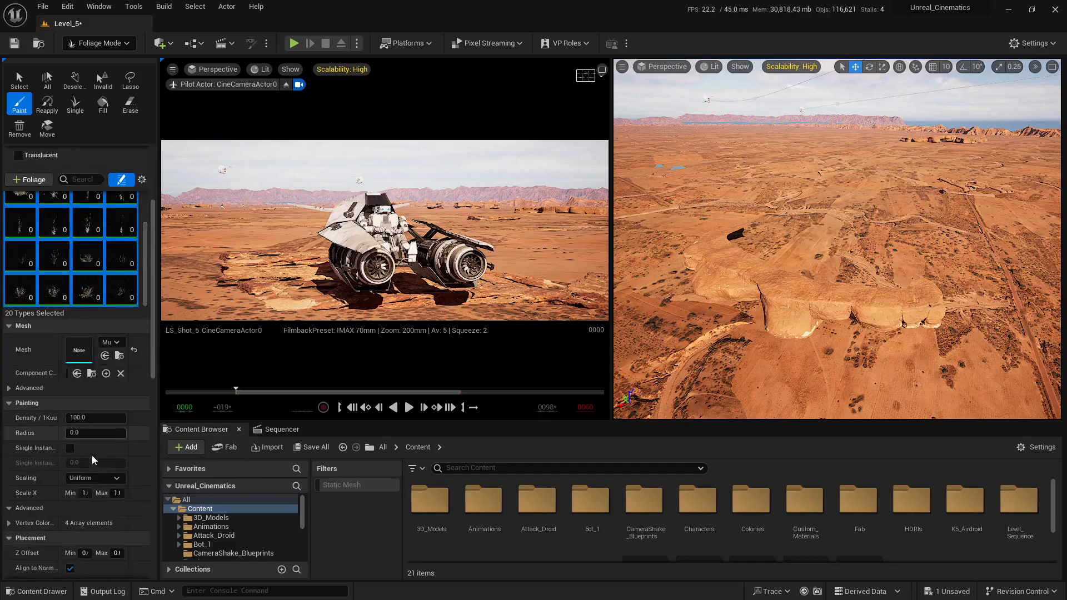
drag(158, 412, 225, 418)
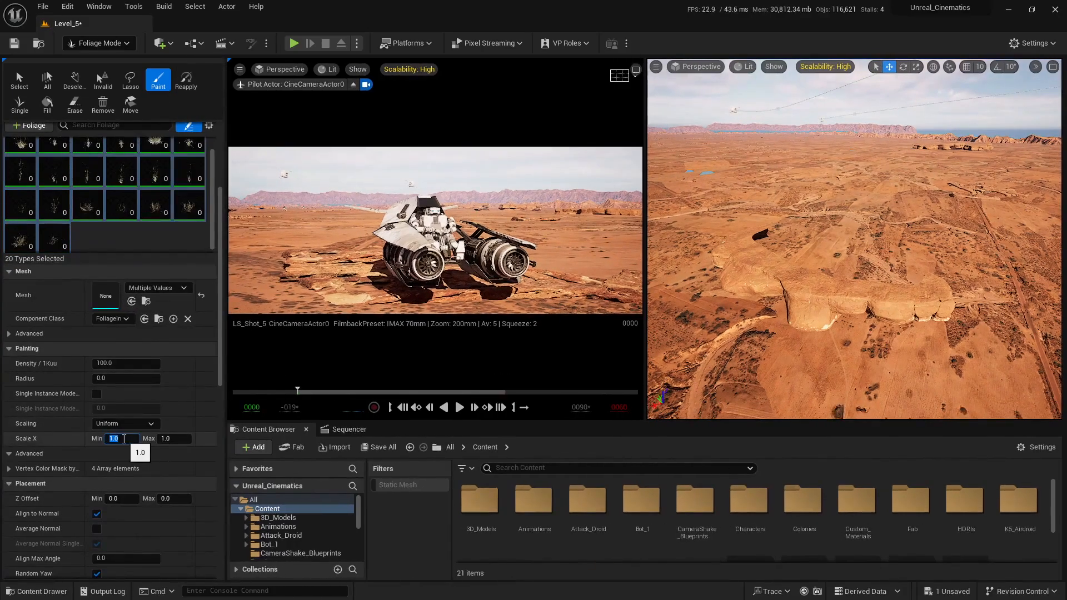
scroll(120, 179, up, 5)
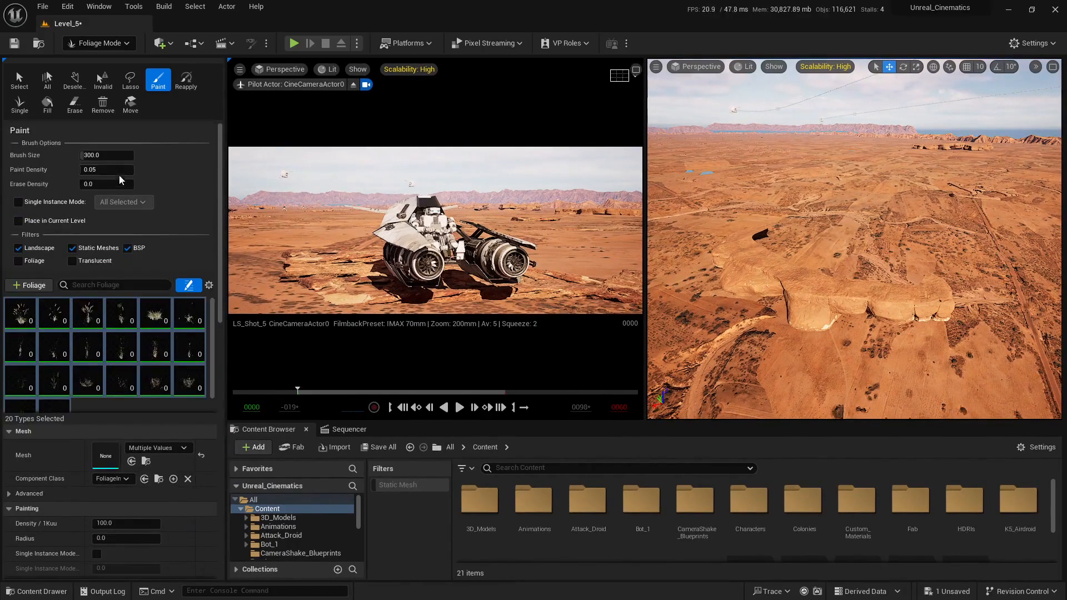
Step: Set the foliage brush size to 200 and make a test stroke around the rock formation
click(108, 155)
text(200)
key(Return)
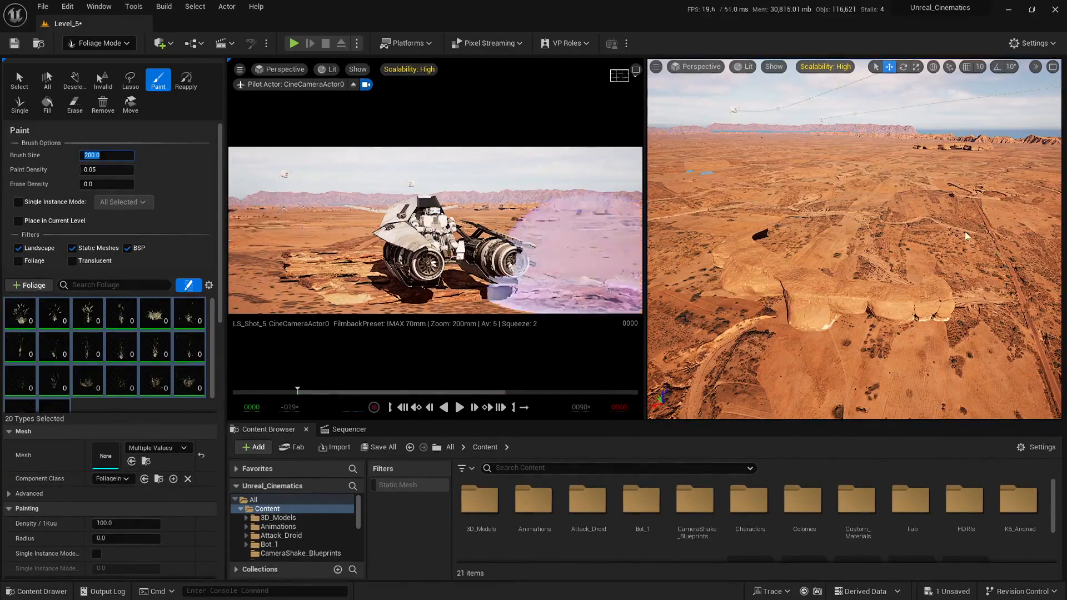
mouse_move(965, 236)
mouse_down()
mouse_move(940, 333)
mouse_move(822, 333)
mouse_move(702, 274)
mouse_move(958, 371)
mouse_move(733, 333)
mouse_move(698, 261)
mouse_up()
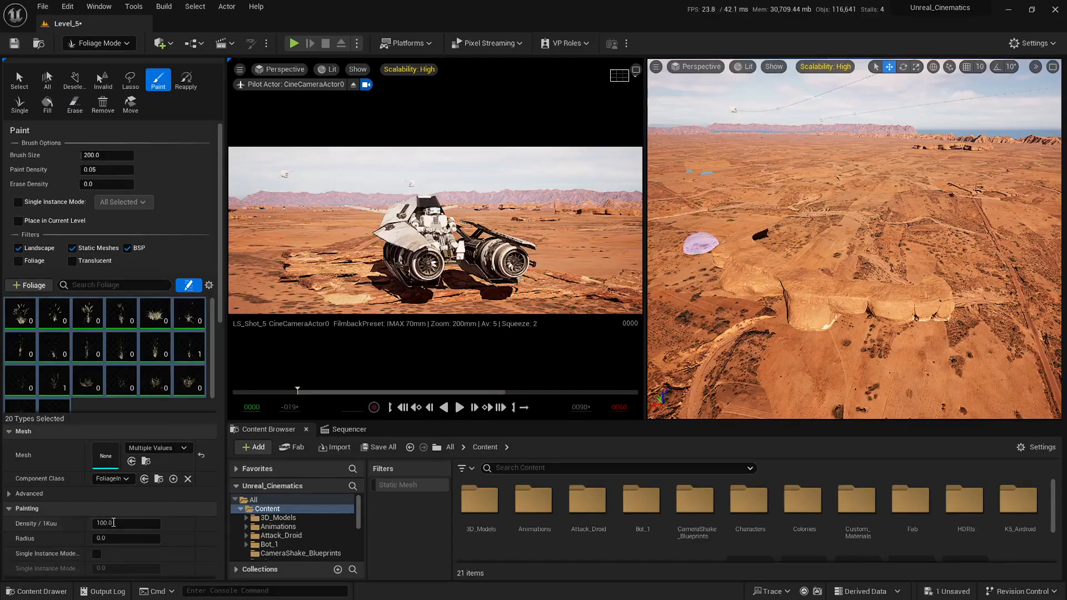
Step: Set the foliage density to 50 and paint plants along the base of the rock formation
key(Return)
drag(971, 321, 814, 329)
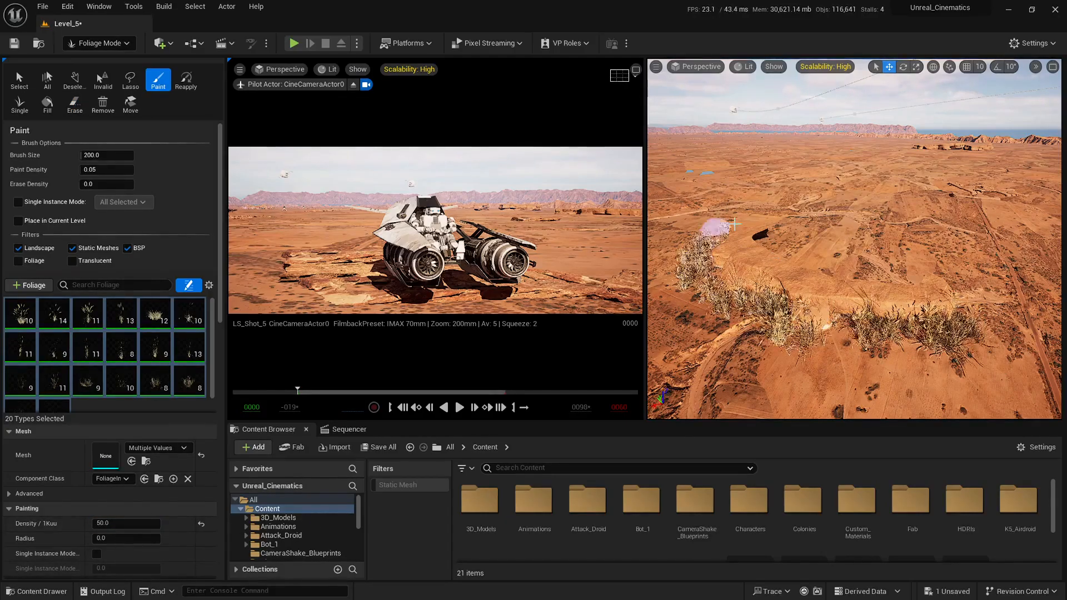
drag(227, 105, 3, 105)
mouse_move(748, 203)
right_down()
mouse_move(778, 208)
mouse_move(772, 267)
right_up()
scroll(778, 233, up, 1)
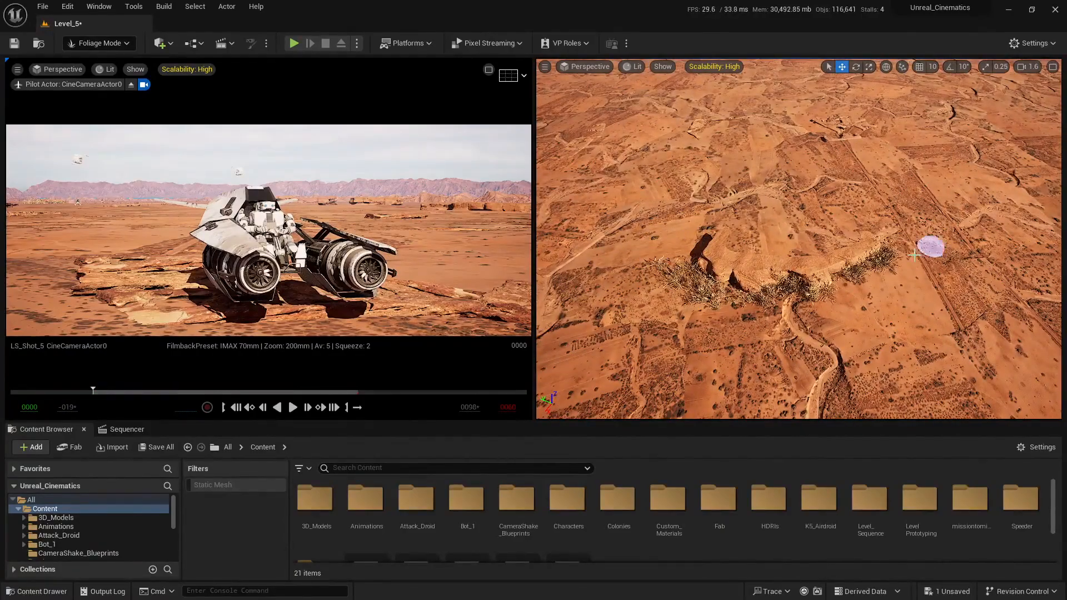
Step: Bring back the Sequencer, select and focus the distant rock formation in Selection mode, and return to Foliage mode
click(125, 429)
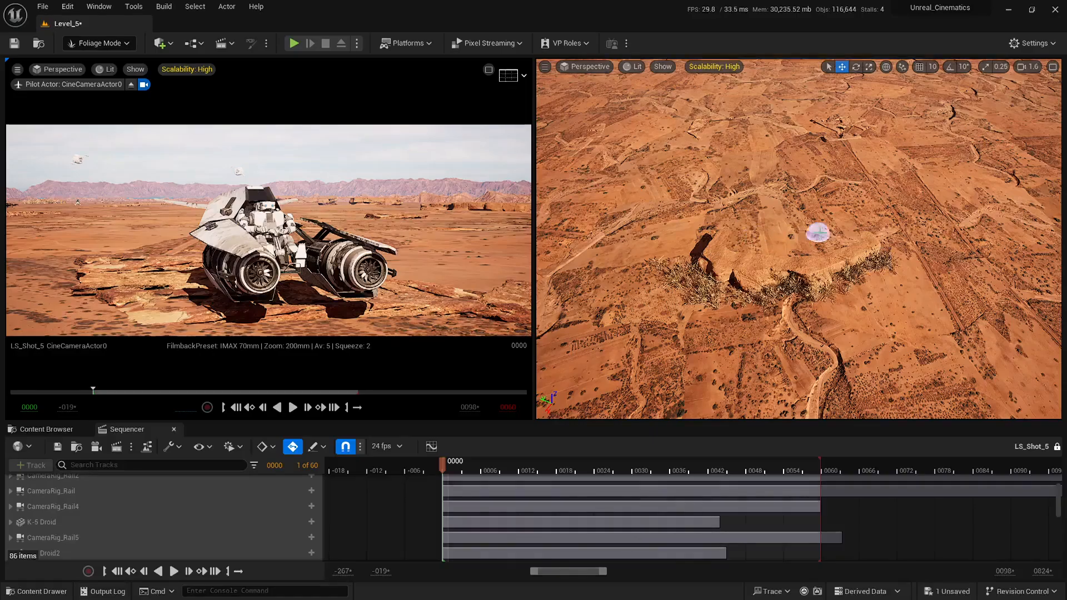
right_drag(776, 236, 776, 236)
key(shift+1)
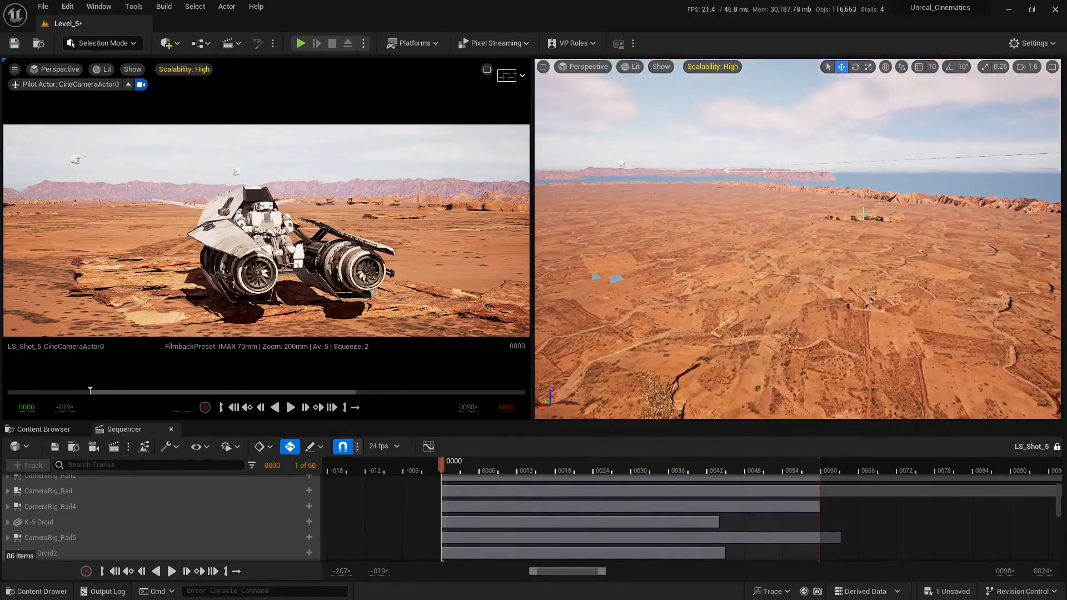
click(871, 221)
key(f)
key(shift+3)
Step: Try painting plants along the base of the focused rock formation and erase them
right_drag(887, 273, 888, 272)
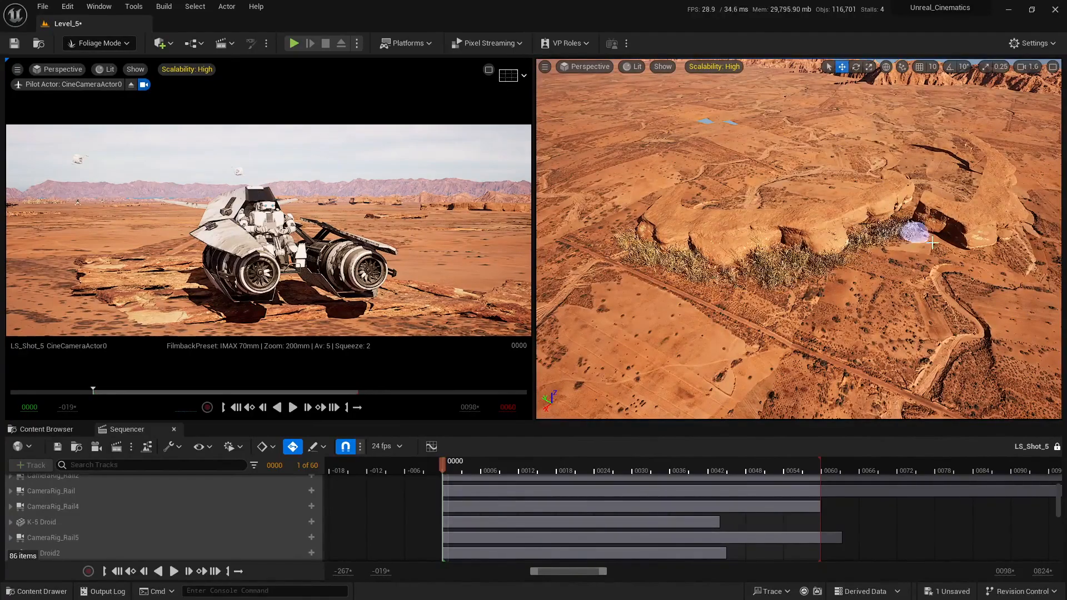
right_drag(932, 242, 911, 264)
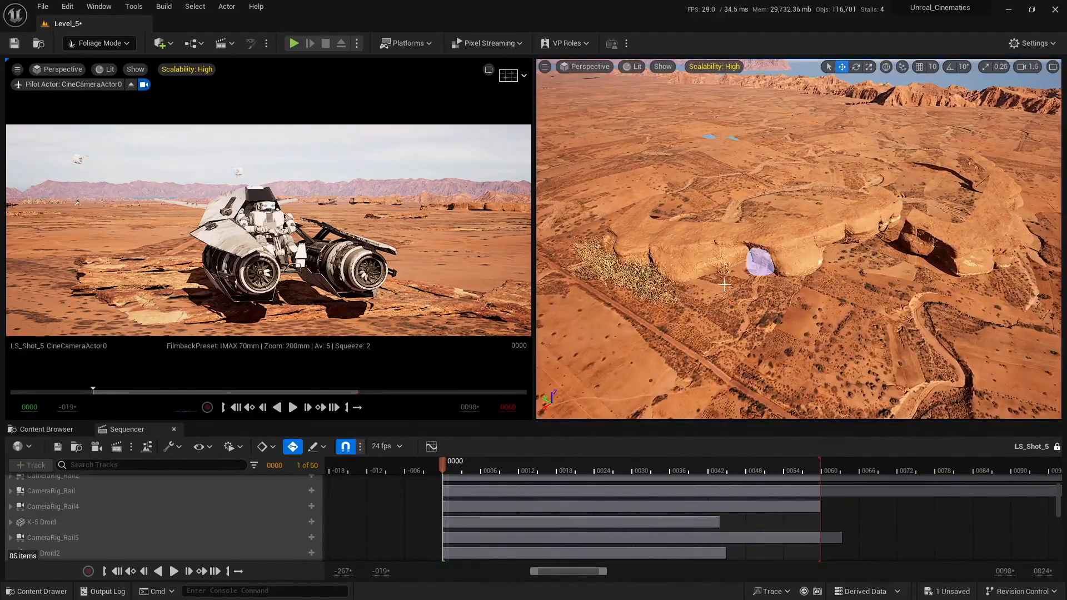
shift+drag(724, 285, 616, 249)
Step: Set the Scale X range of all foliage types to 5 minimum and 10 maximum
drag(3, 236, 300, 245)
click(131, 374)
key(ctrl+a)
scroll(209, 504, down, 4)
click(170, 512)
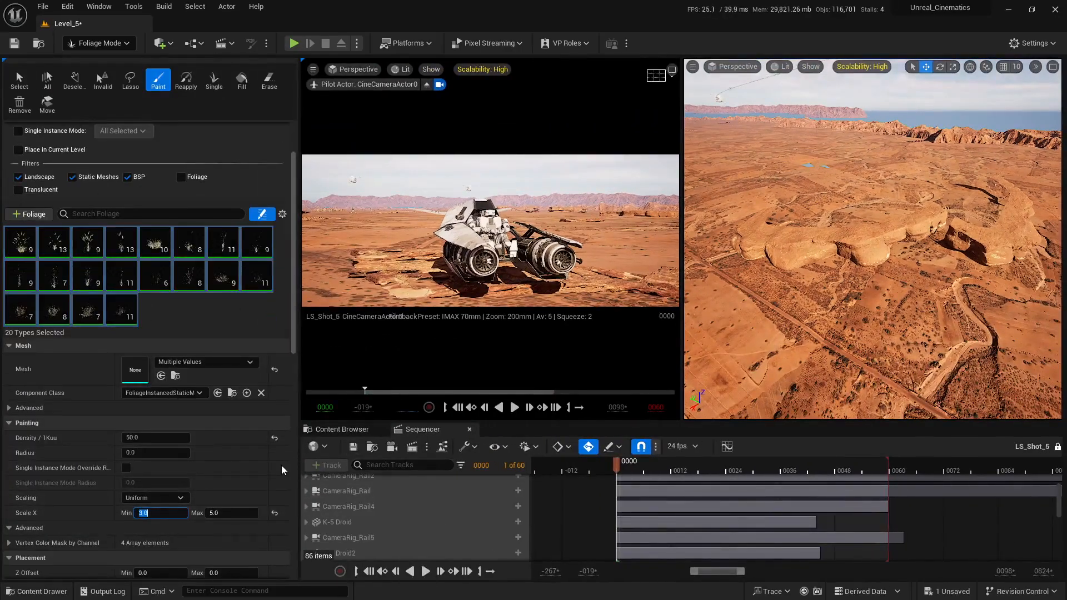
text(5)
click(219, 512)
text(10)
drag(300, 119, 2, 131)
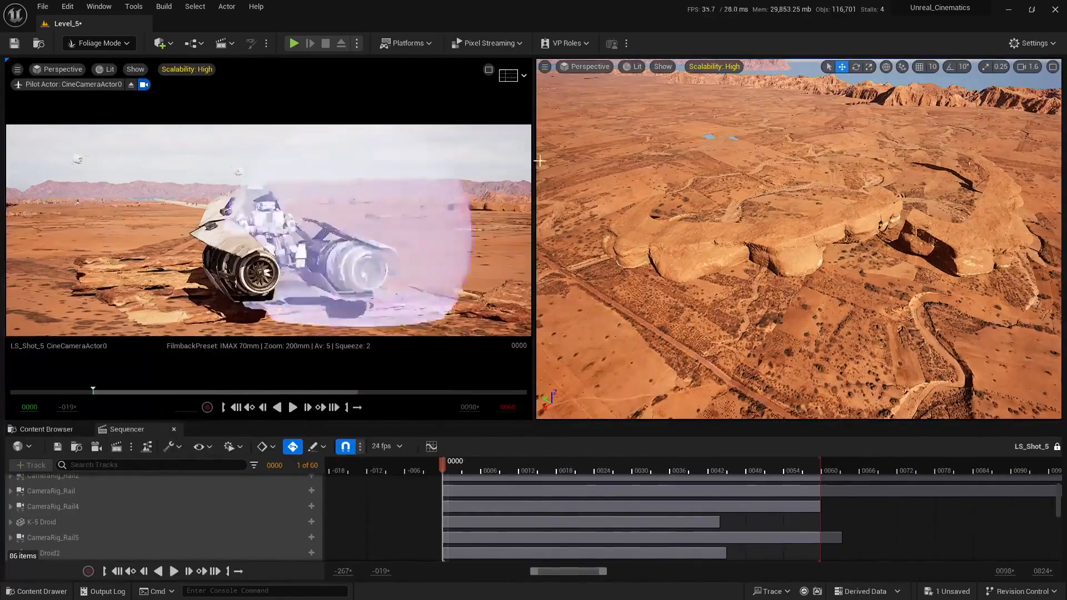
Step: Try painting the larger plants along the rock formation's base and erase them
right_drag(839, 285, 795, 293)
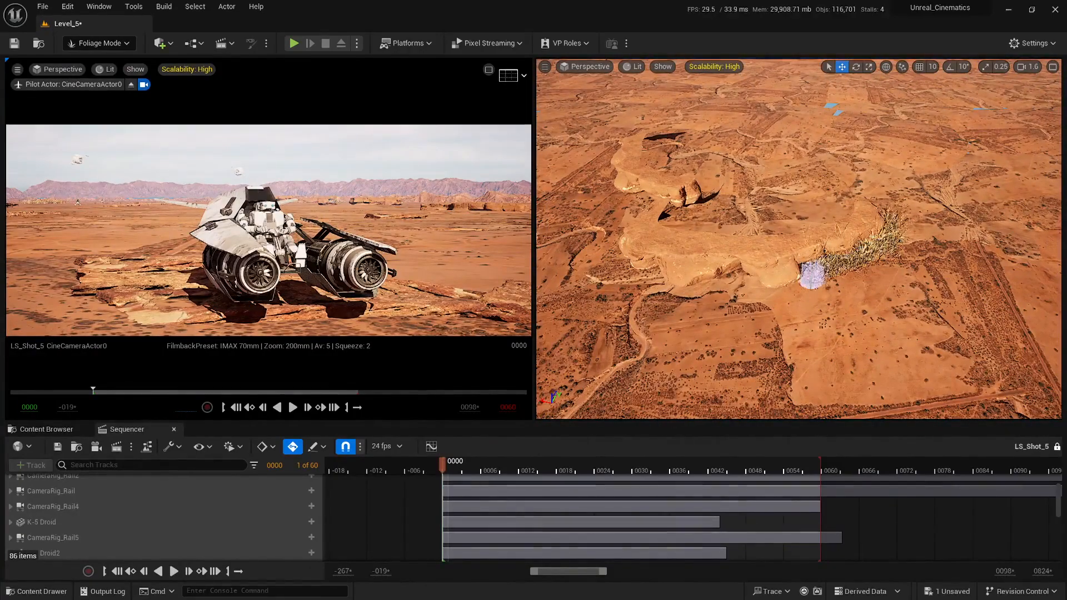
drag(756, 289, 655, 293)
right_drag(655, 292, 767, 285)
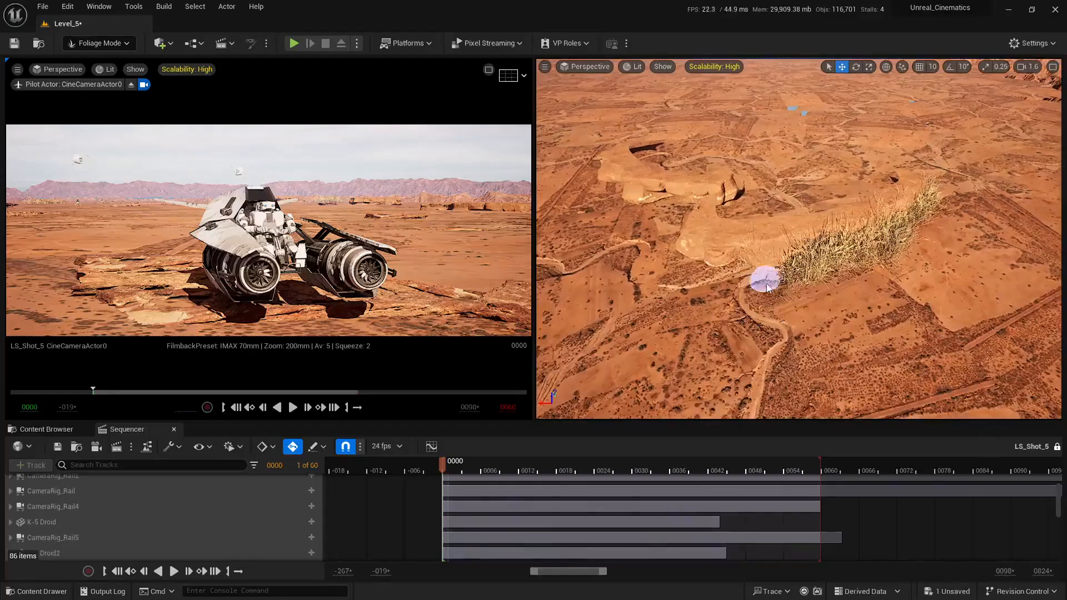
drag(878, 241, 879, 228)
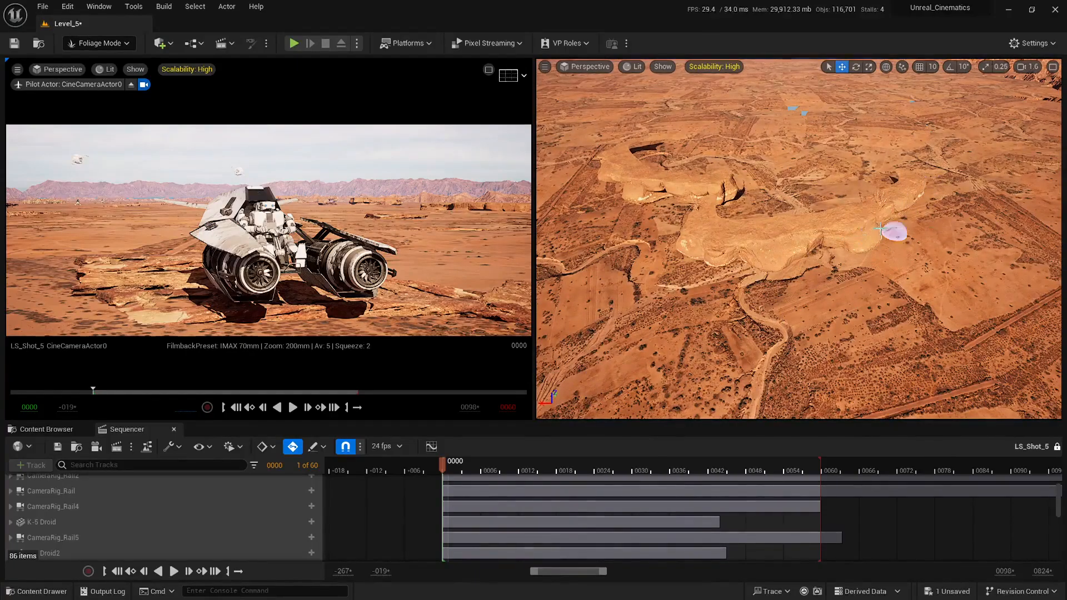
click(145, 144)
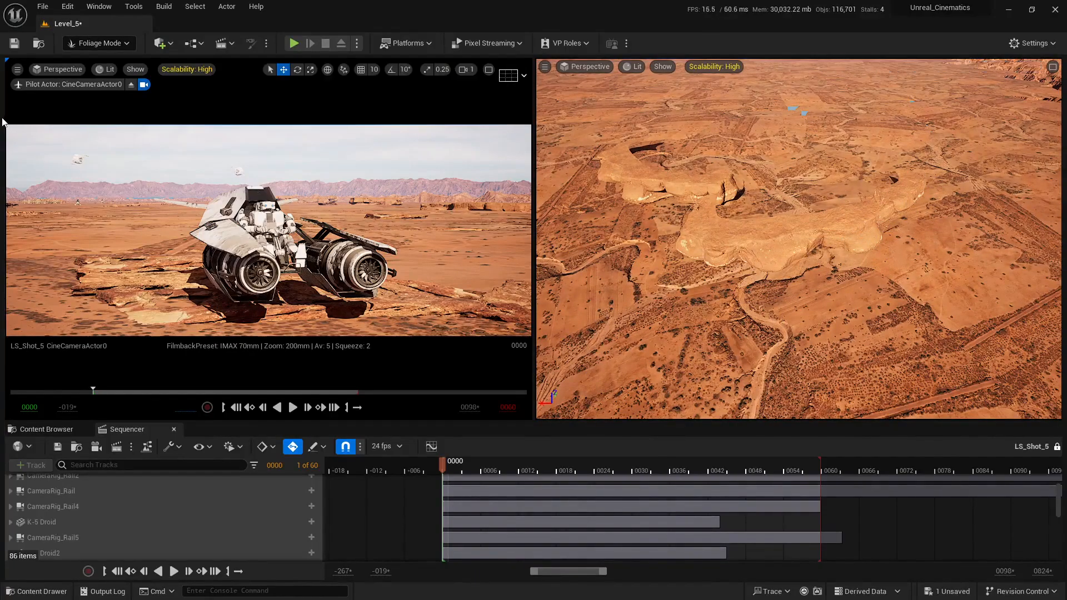
Step: Try a foliage density of 20 with a stroke along the rock formation and erase the painted plants
drag(4, 117, 233, 127)
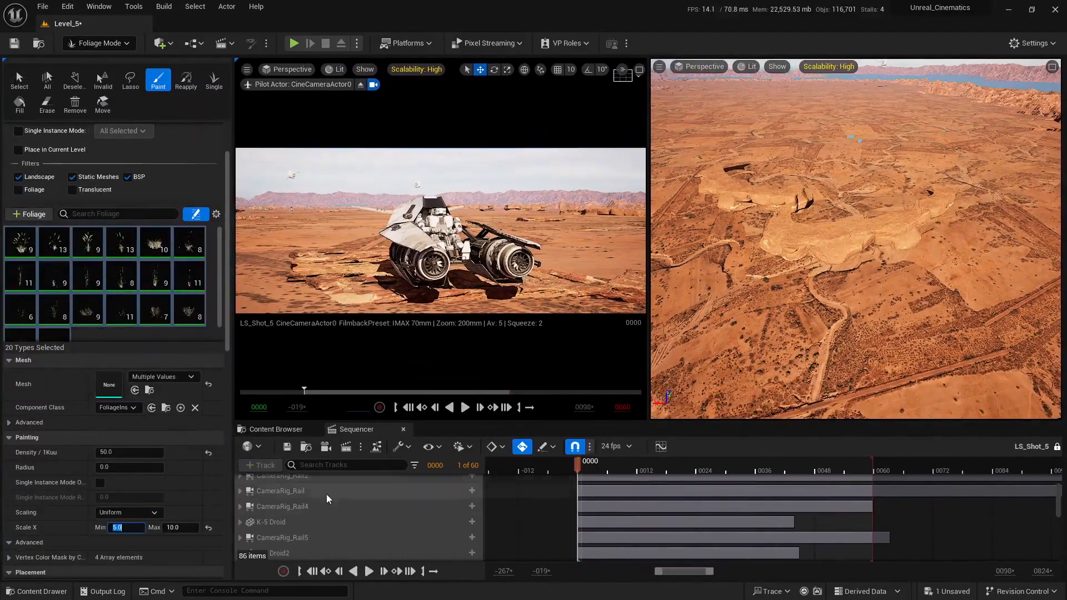
click(129, 453)
text(20)
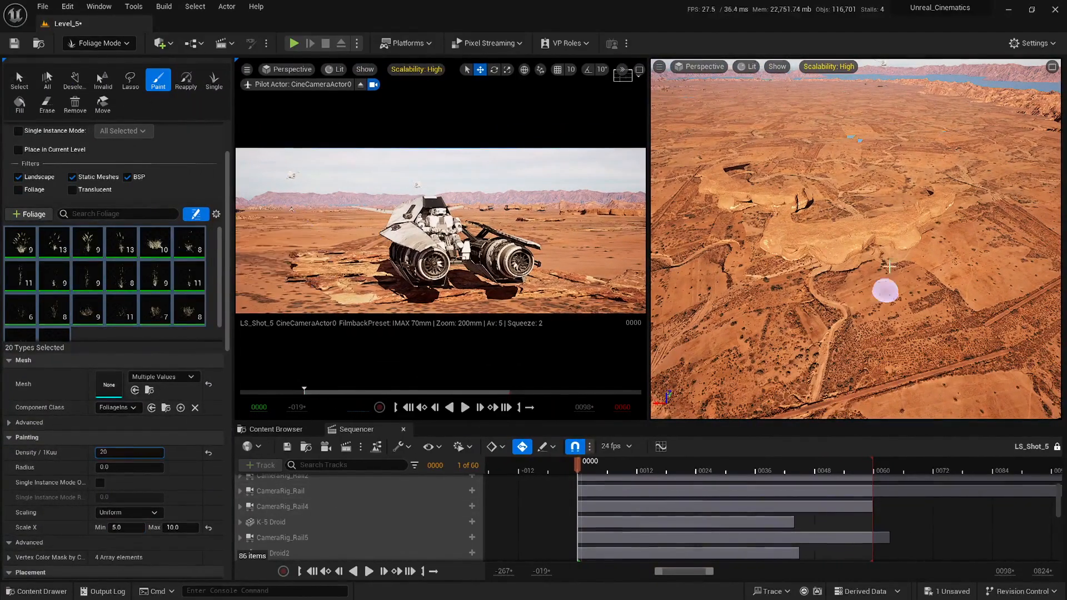
mouse_move(888, 262)
mouse_down()
mouse_move(837, 279)
mouse_move(757, 250)
mouse_up()
mouse_move(819, 276)
shift+mouse_down()
mouse_move(864, 243)
mouse_move(791, 278)
shift+mouse_up()
Step: Set the foliage density to 5 and paint sparse plants at the rock formation's base
click(118, 452)
text(5)
key(Return)
drag(865, 263, 789, 266)
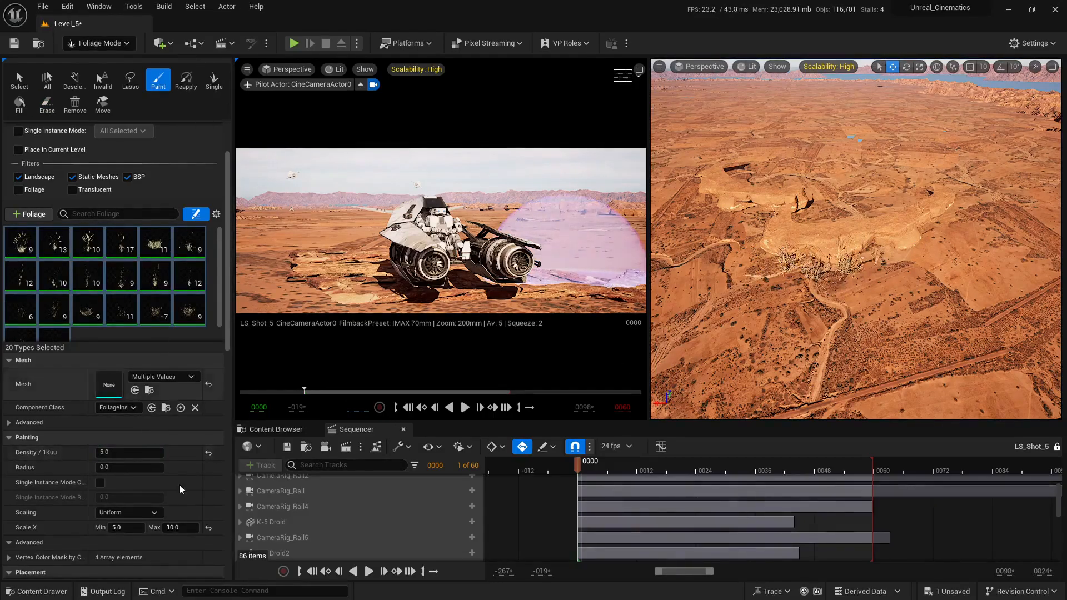
Step: Extend the sparse plants around the rest of the rock formation's base and scrub the start of the shot
scroll(102, 166, up, 2)
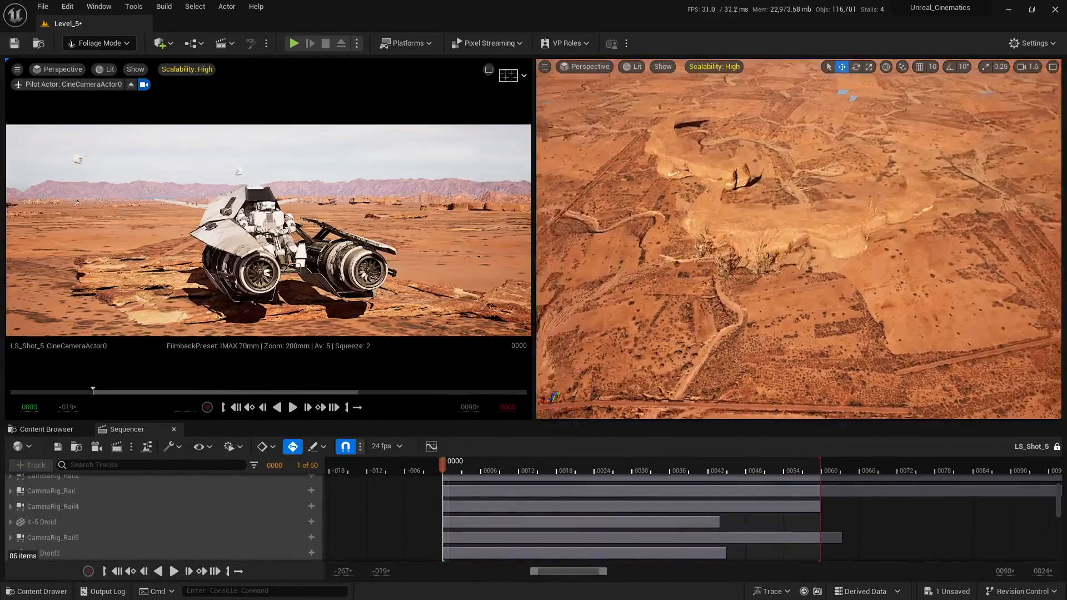
right_drag(822, 229, 856, 232)
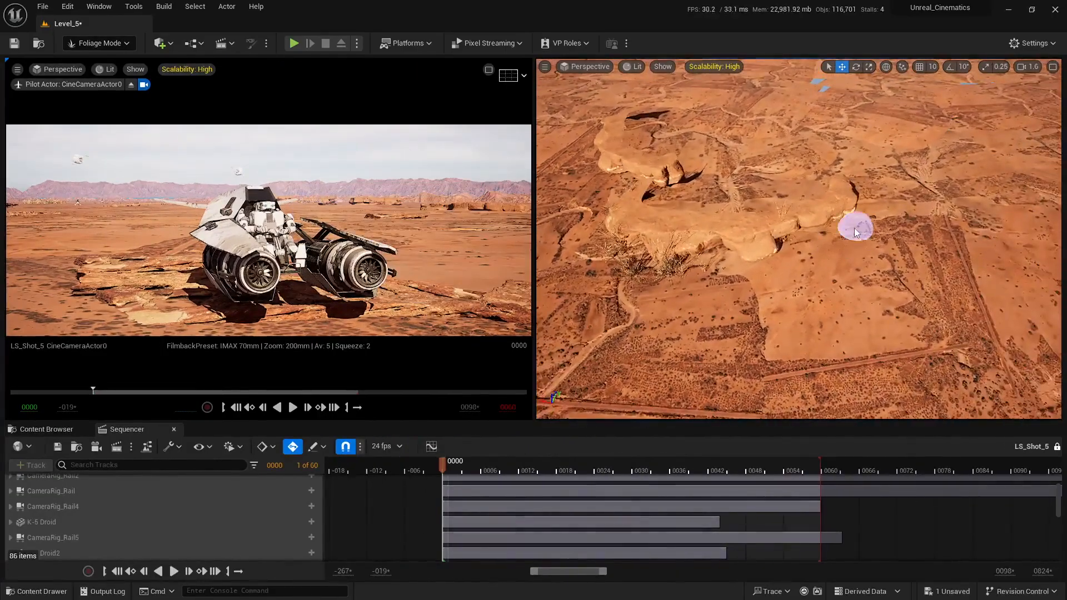
right_drag(747, 282, 689, 278)
click(704, 226)
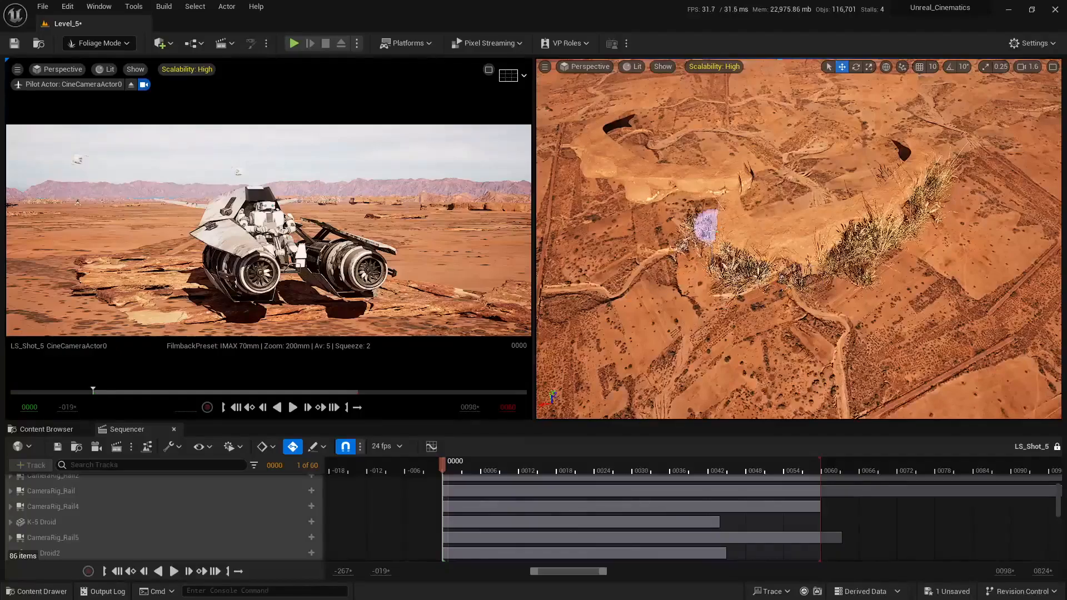
right_drag(705, 226, 661, 197)
mouse_move(445, 468)
mouse_down()
mouse_move(485, 469)
mouse_move(442, 468)
mouse_up()
right_drag(724, 286, 846, 267)
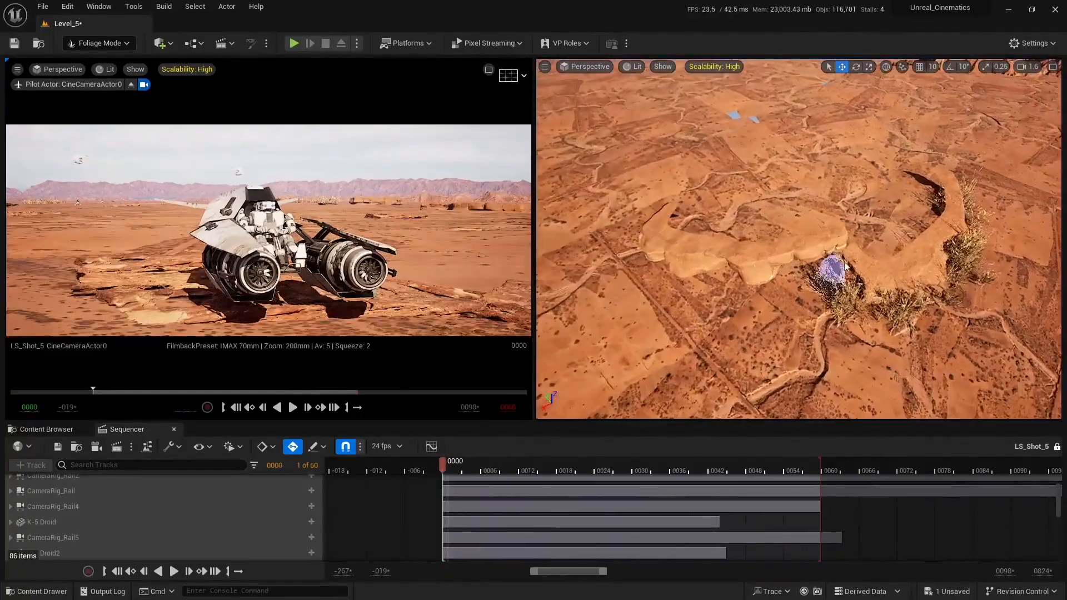
right_drag(646, 266, 718, 270)
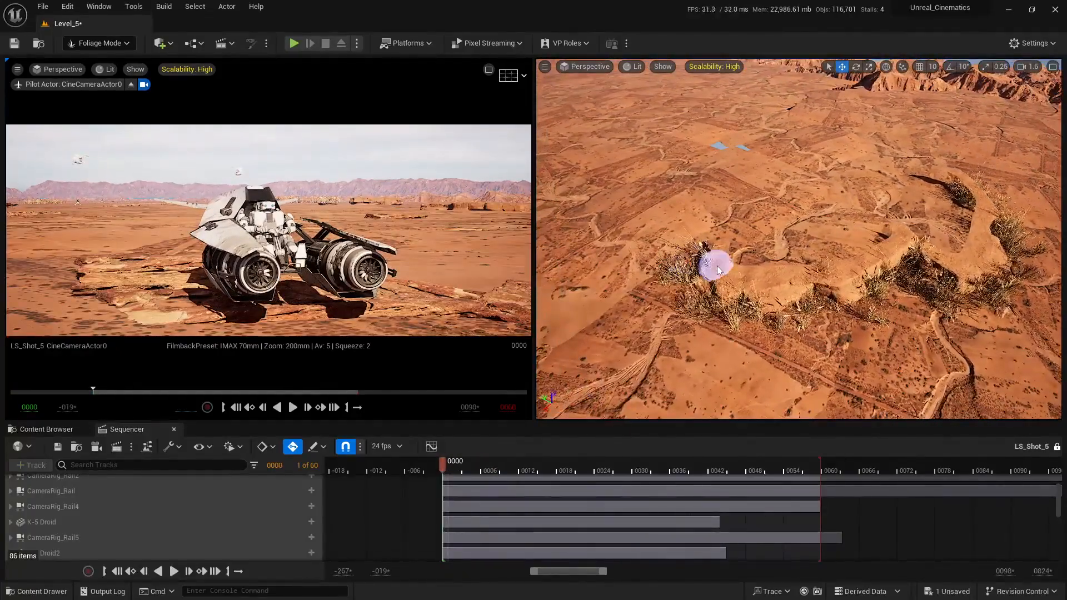
drag(481, 471, 437, 472)
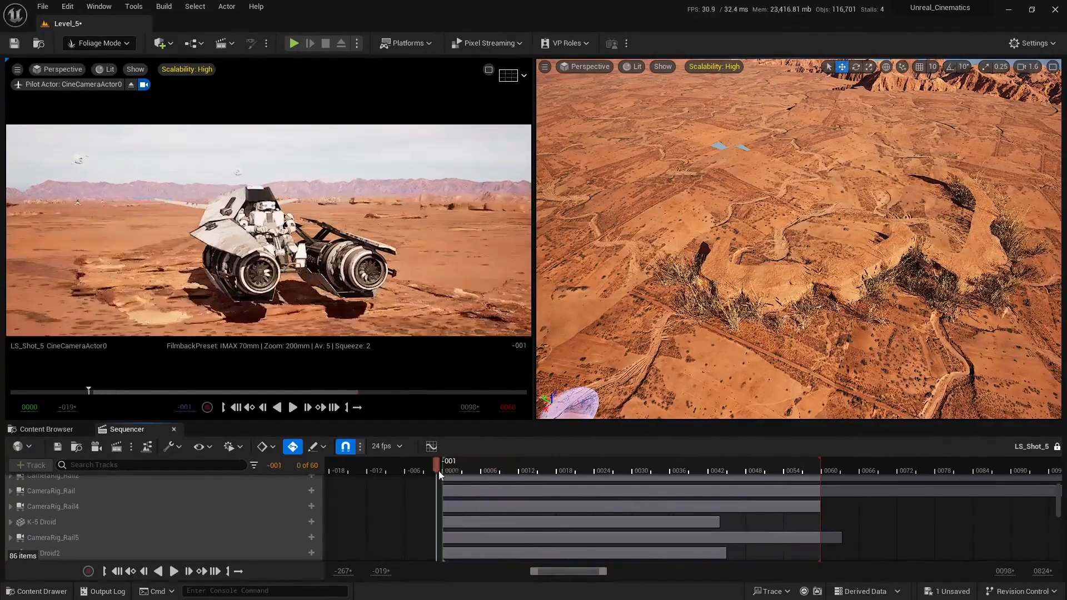
Step: Focus another rock formation farther along the desert and paint plants around its base
scroll(814, 261, up, 5)
right_drag(815, 278, 733, 229)
scroll(750, 223, down, 3)
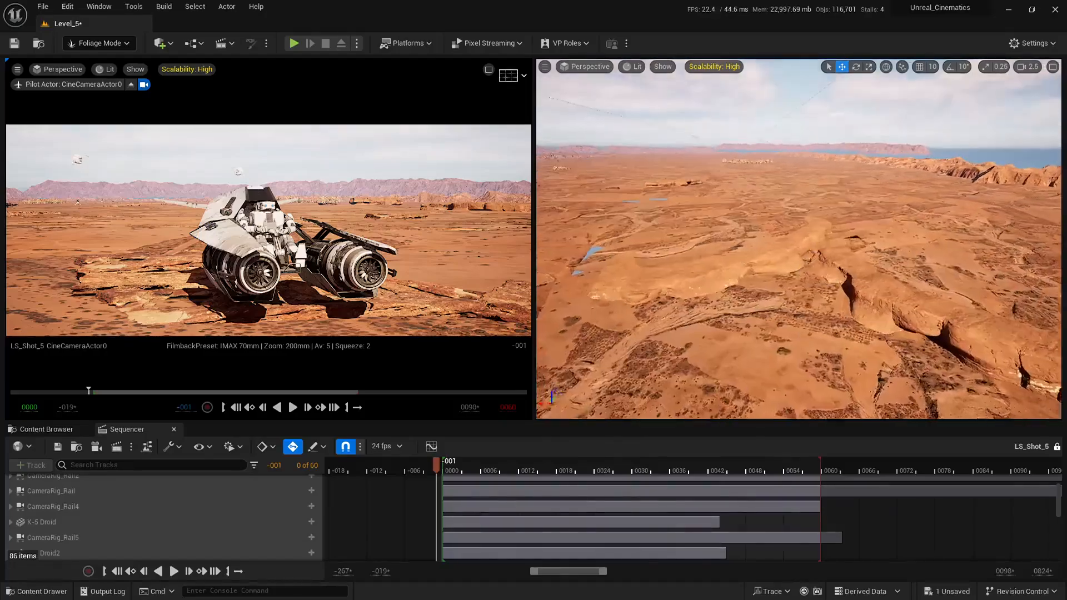
key(shift+1)
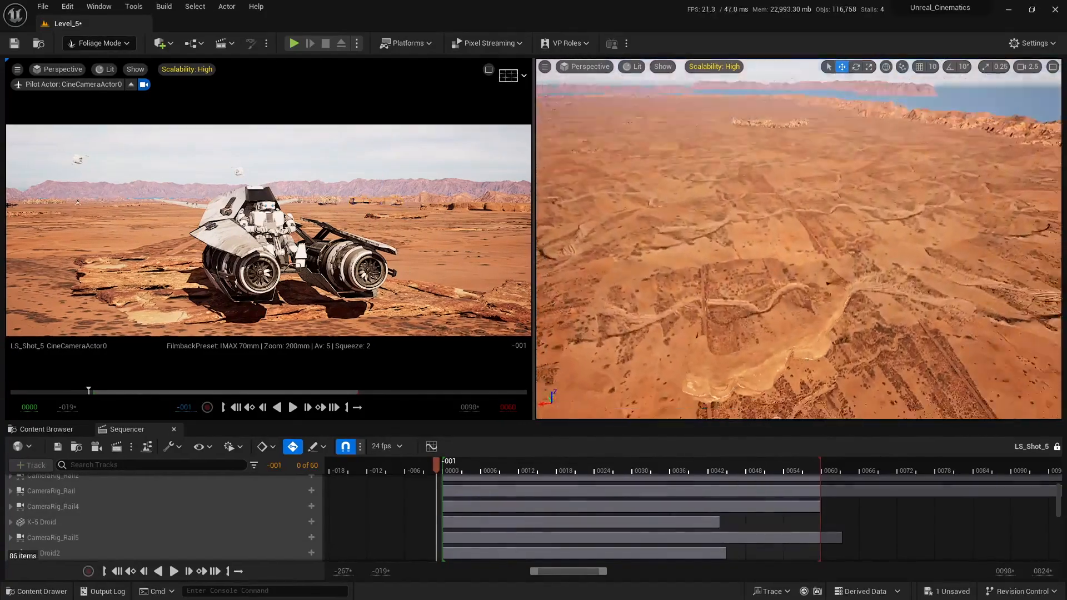
right_drag(656, 316, 669, 324)
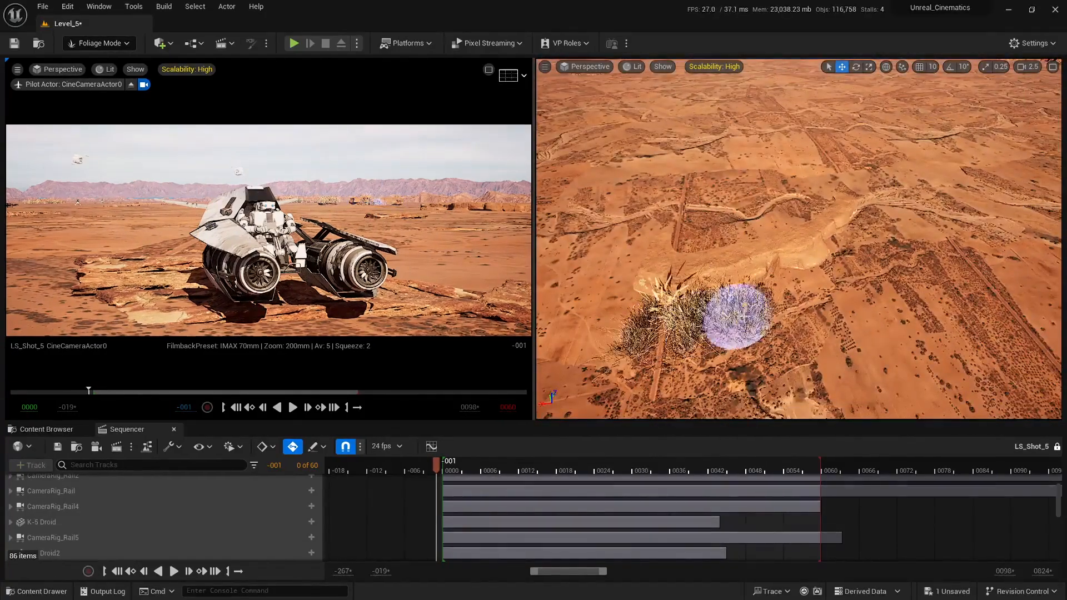
right_drag(868, 235, 867, 189)
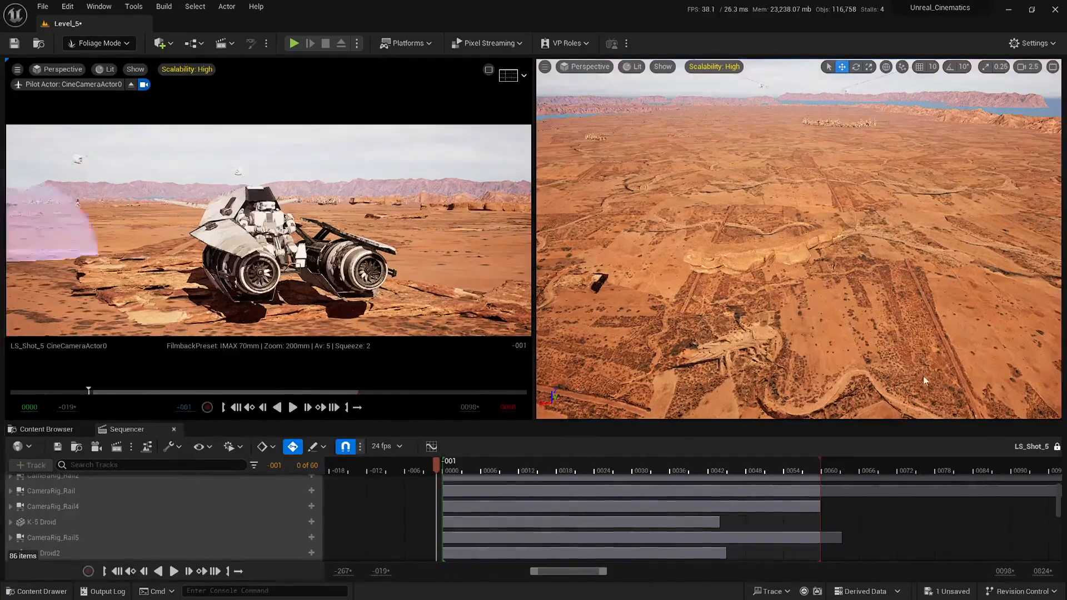
Step: Try painting plants around the base of another rock formation farther out in the desert
right_drag(924, 381, 924, 400)
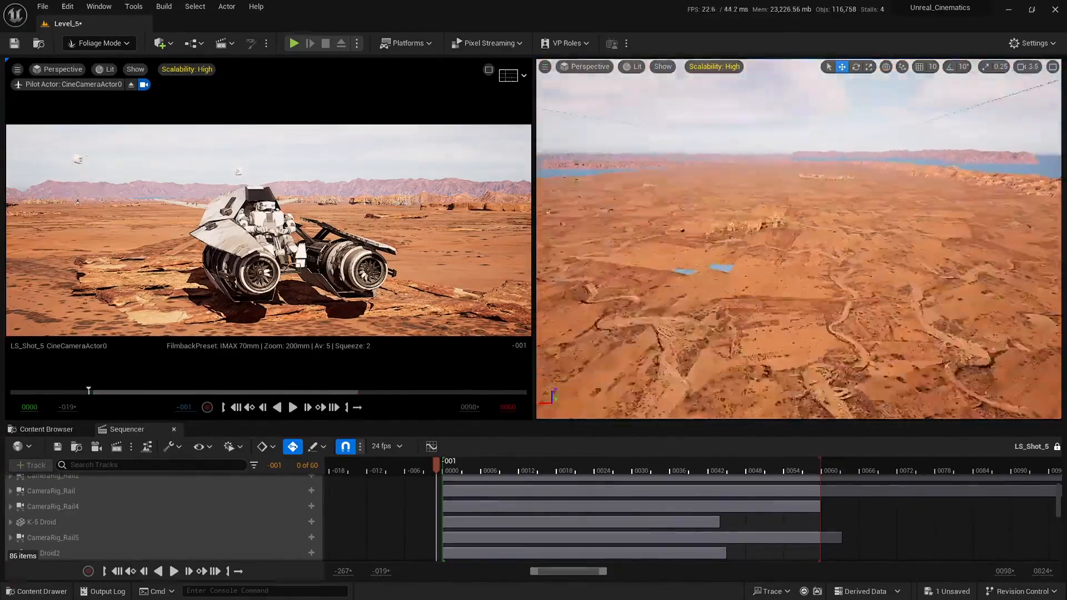
key(shift+3)
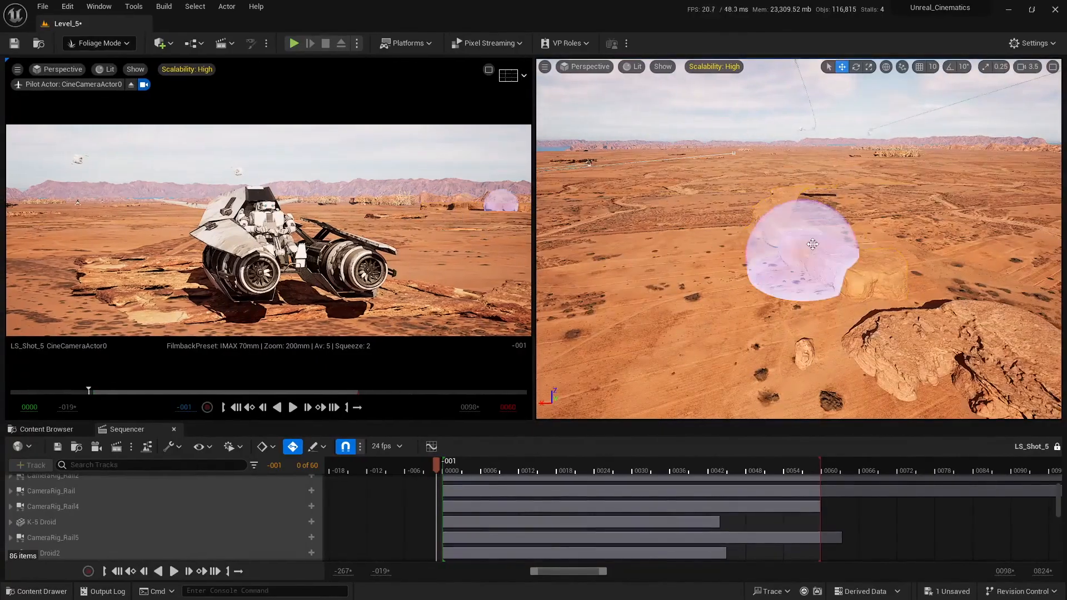
right_drag(703, 239, 717, 261)
scroll(702, 252, down, 8)
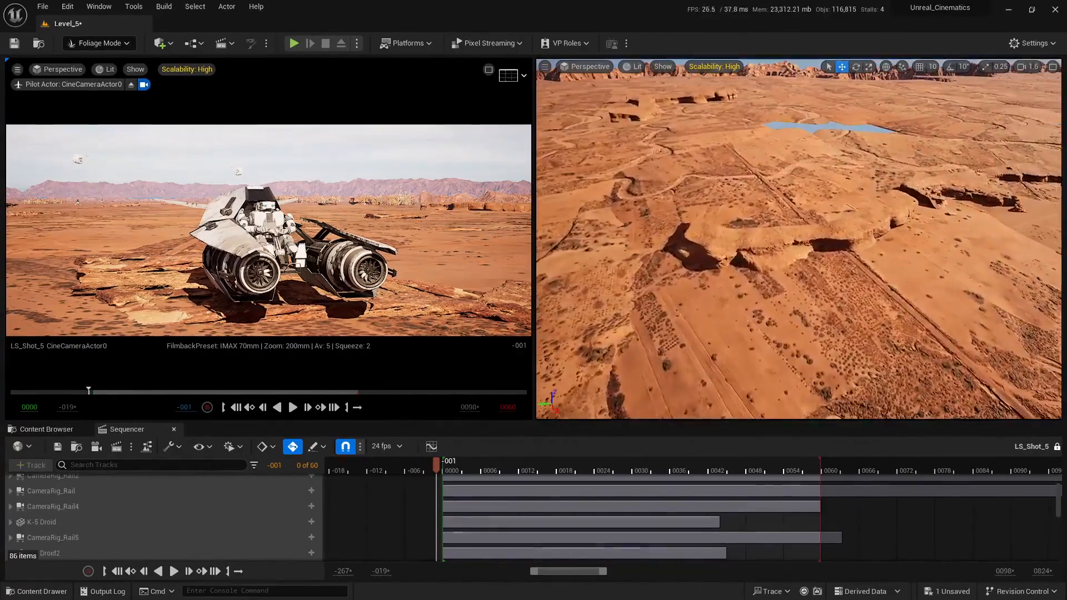
right_drag(807, 233, 807, 234)
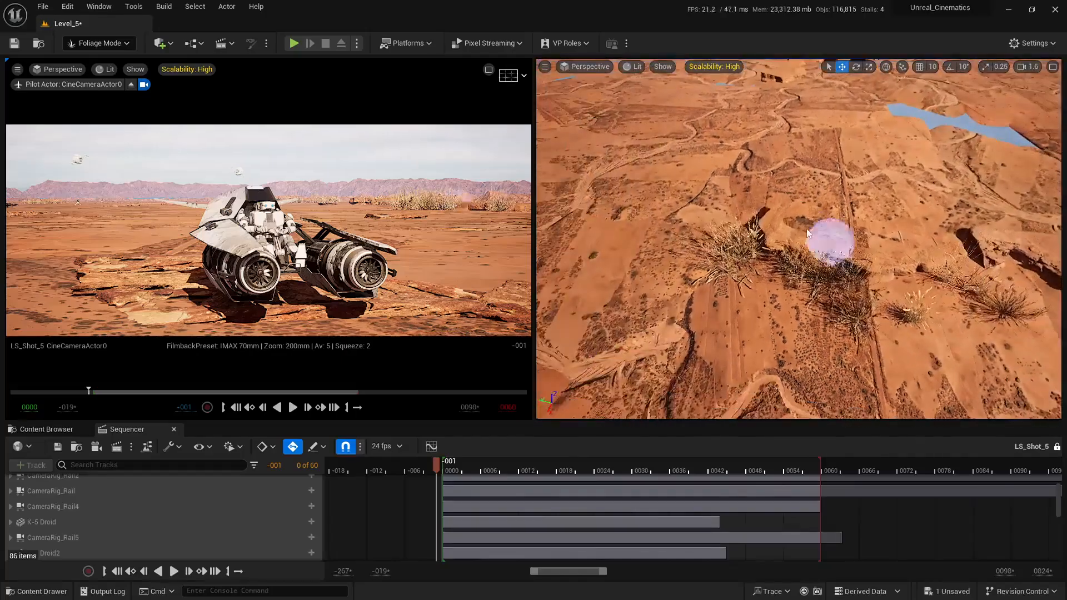
right_drag(890, 290, 903, 314)
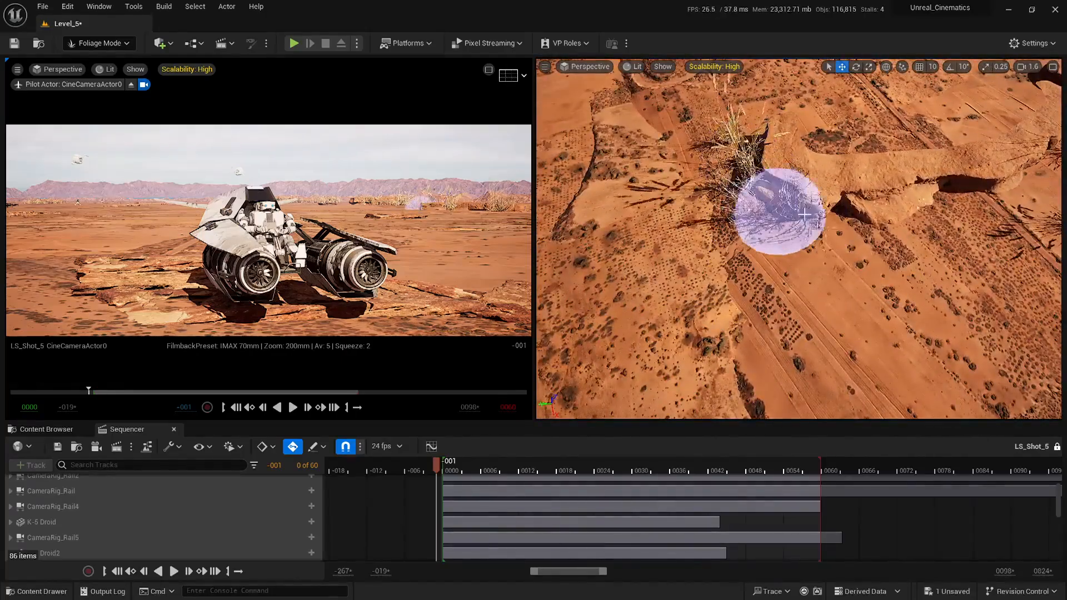
right_drag(973, 201, 995, 194)
right_drag(907, 229, 900, 217)
Step: Select all 20 foliage types and set their painting scale range to a minimum of 3 and a maximum of 5
drag(3, 116, 274, 139)
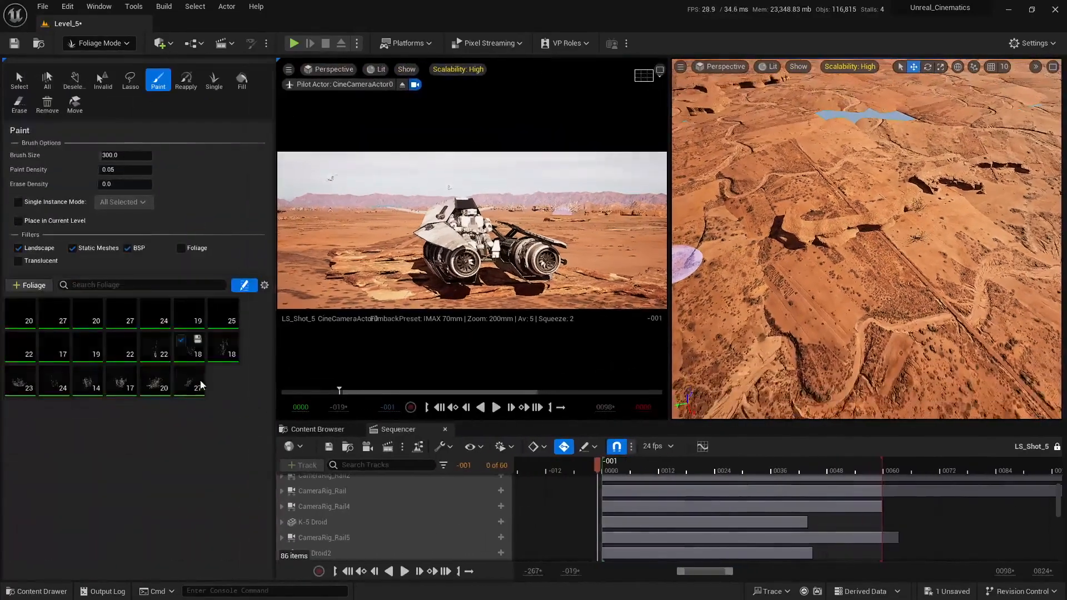
click(199, 382)
key(ctrl+a)
scroll(214, 483, down, 2)
click(215, 530)
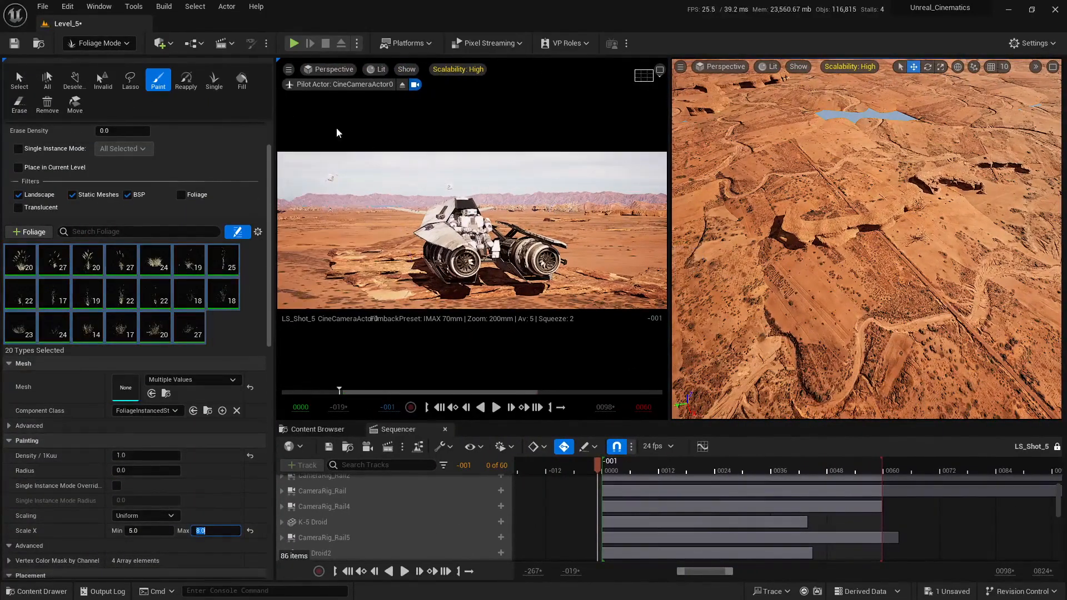
drag(274, 433, 4, 433)
mouse_move(856, 252)
right_down()
mouse_move(833, 239)
mouse_move(723, 269)
right_up()
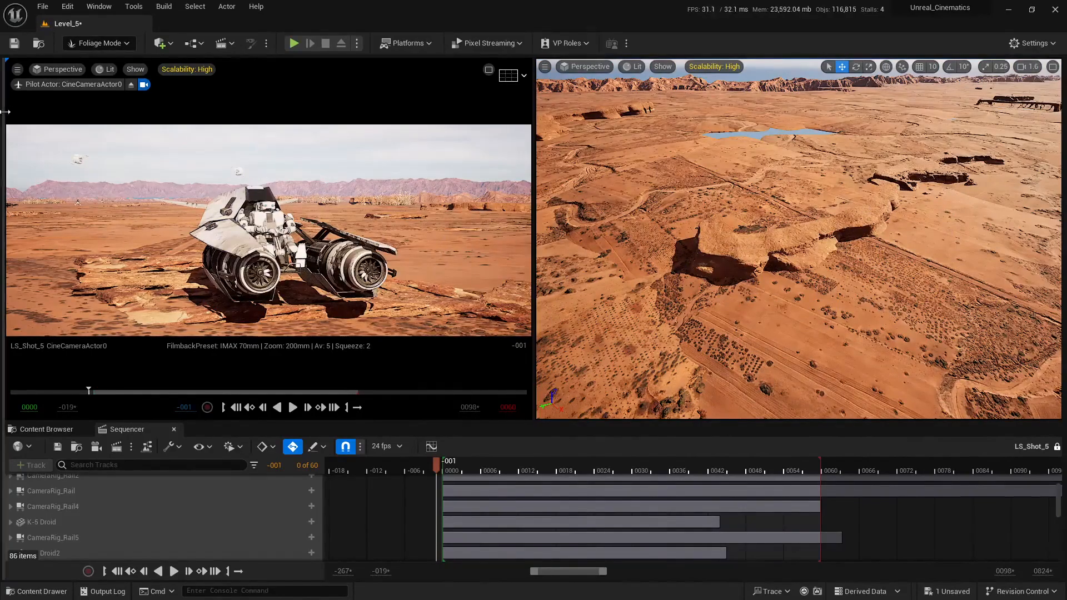
mouse_move(5, 111)
mouse_down()
mouse_move(309, 114)
mouse_move(5, 117)
mouse_up()
click(224, 520)
Step: Paint sparse plants along the shaded front edge of the distant rock formation
right_drag(806, 267, 805, 294)
key(w)
right_drag(1000, 211, 993, 222)
drag(983, 217, 770, 281)
drag(700, 288, 915, 222)
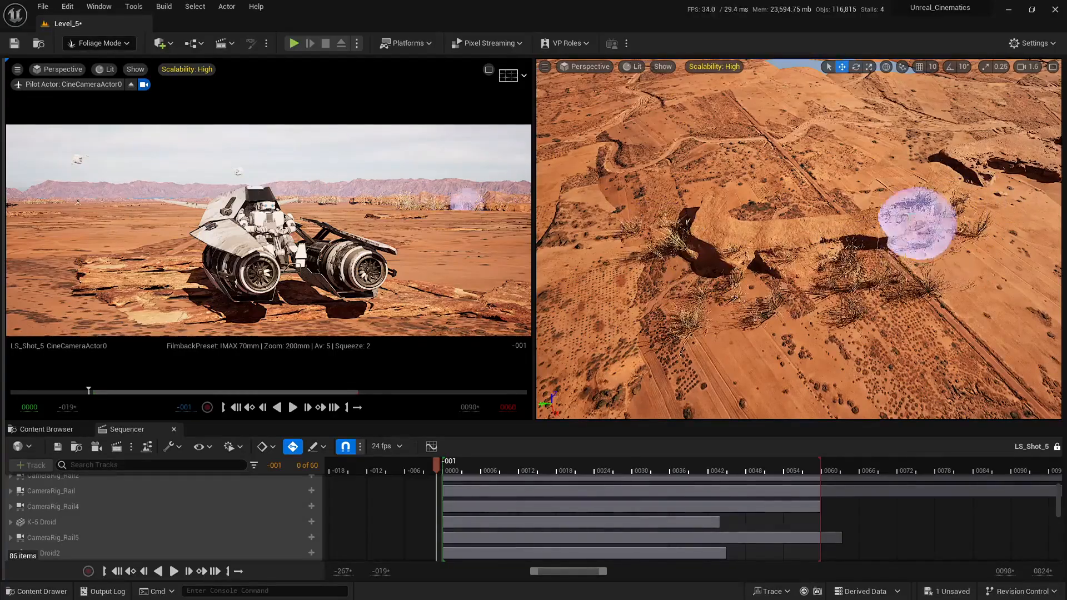
Step: Paint plants along the base of the neighbouring part of the rocks, around its overhangs
mouse_move(912, 179)
right_down()
mouse_move(908, 158)
mouse_move(945, 147)
right_up()
key(w)
right_drag(839, 278, 833, 311)
mouse_move(689, 288)
mouse_down()
mouse_move(802, 250)
mouse_move(841, 258)
mouse_up()
right_drag(841, 257, 834, 239)
key(d)
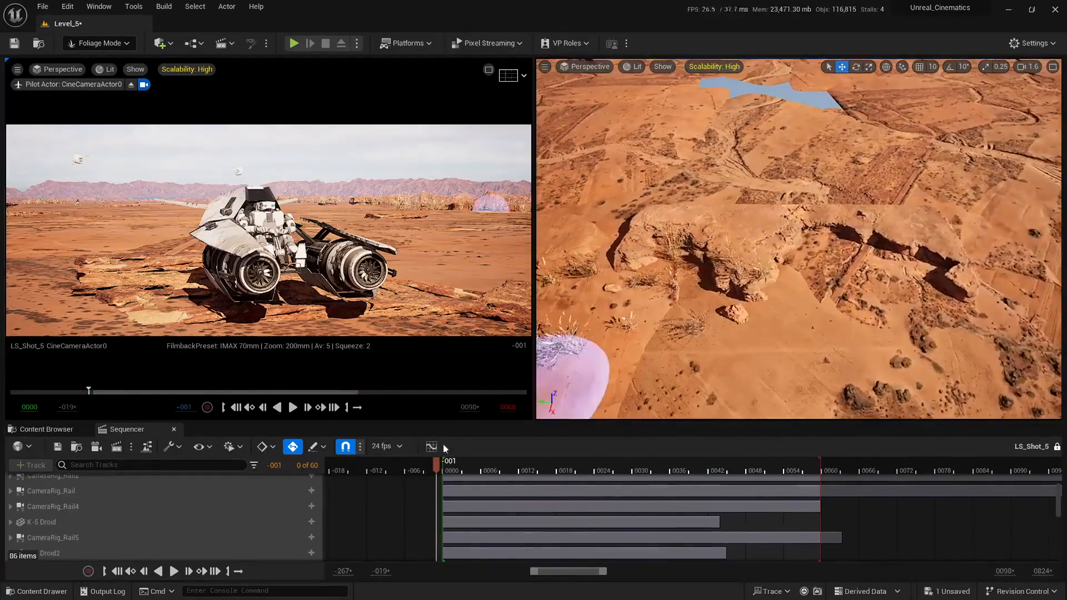
Step: Move LS_Shot_5 to frame 0004 and paint more plants in the hollows and at the far end of the rock formation
drag(440, 468, 469, 470)
mouse_move(862, 255)
mouse_down()
mouse_move(901, 258)
mouse_move(840, 271)
mouse_move(895, 283)
mouse_up()
key(s)
right_drag(834, 228, 847, 231)
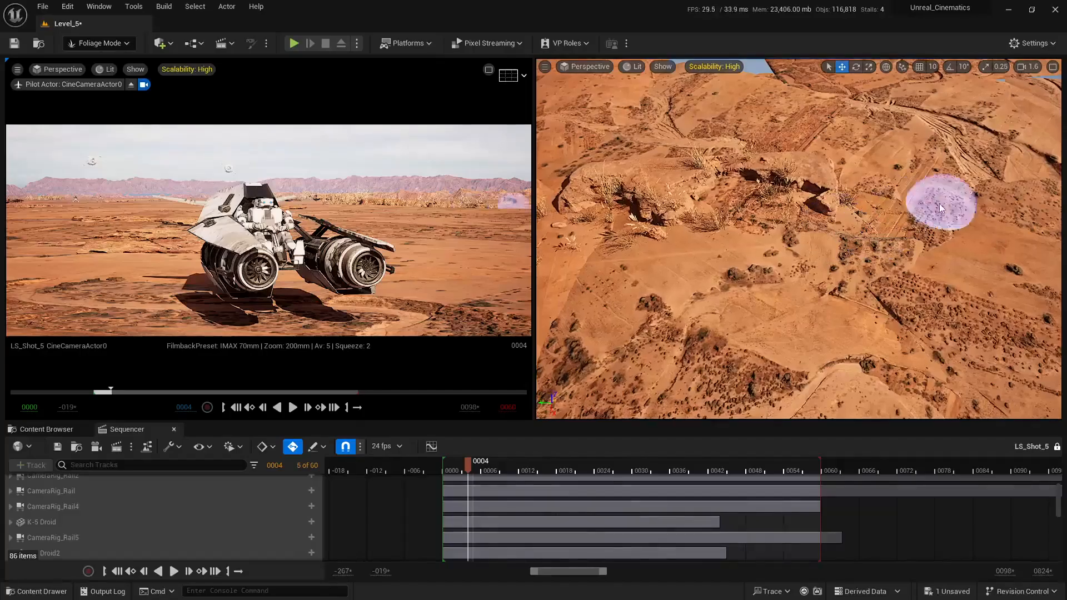
right_drag(938, 203, 922, 183)
key(s)
Step: Move LS_Shot_5 to frame 0007 and switch to Selection mode to pick the rock formation behind the vehicle
mouse_move(644, 257)
right_down()
mouse_move(651, 229)
mouse_move(700, 233)
mouse_move(636, 223)
right_up()
key(w)
scroll(700, 233, up, 1)
key(s)
mouse_move(472, 468)
mouse_down()
mouse_move(445, 467)
mouse_move(489, 469)
mouse_up()
key(shift+1)
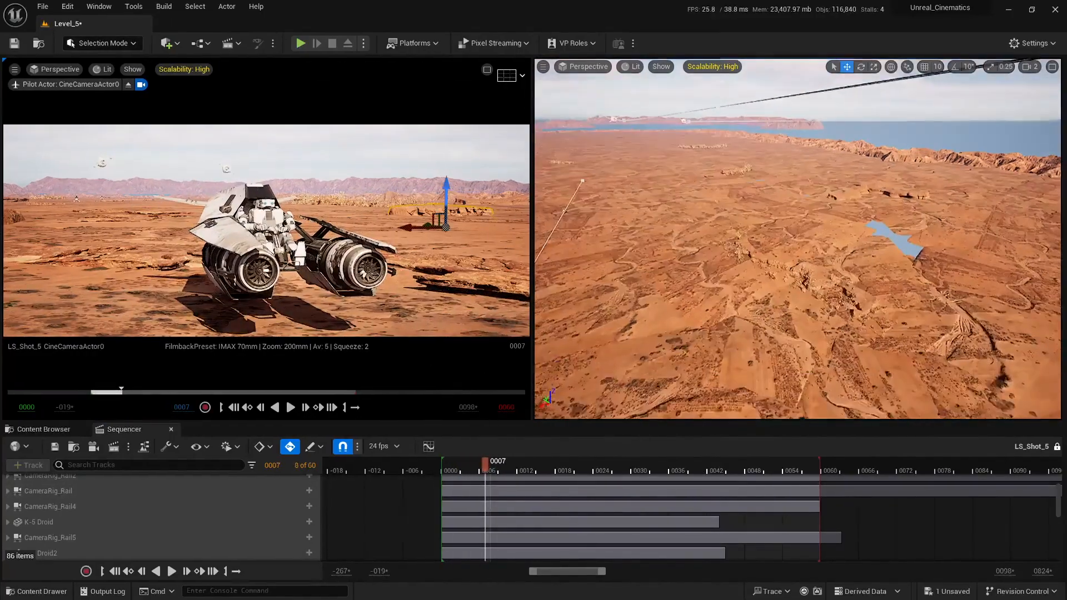
Step: Return to Foliage mode and try painting plants across the front of the rock formation behind the vehicle
key(shift+3)
scroll(856, 289, down, 1)
mouse_move(895, 275)
right_down()
mouse_move(775, 315)
mouse_move(772, 363)
right_up()
mouse_move(720, 276)
mouse_down()
mouse_move(791, 257)
mouse_move(723, 229)
mouse_move(750, 257)
mouse_up()
right_drag(709, 288, 769, 255)
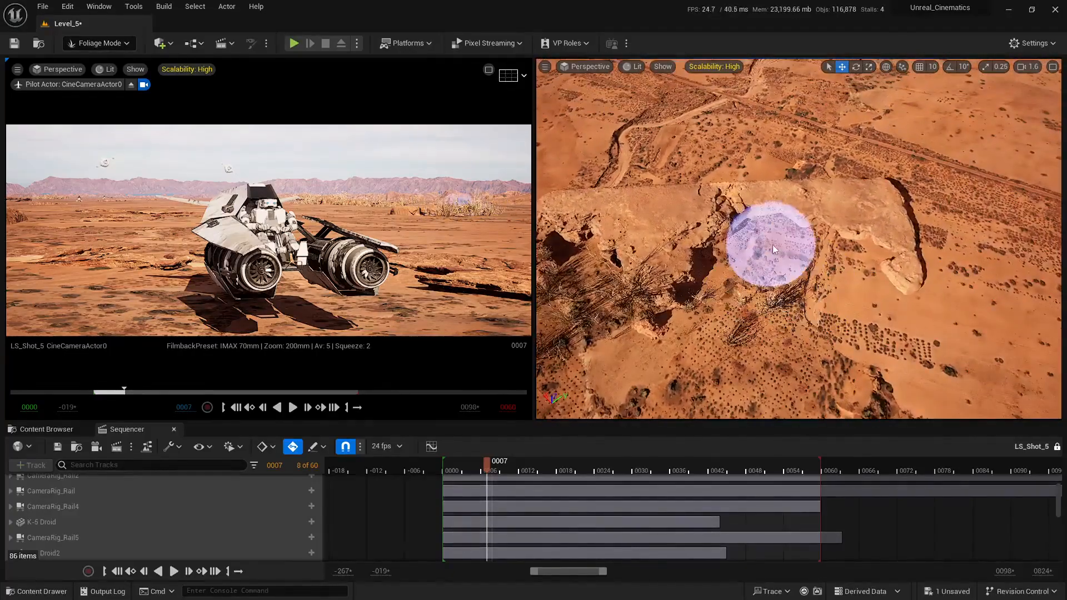
mouse_move(770, 248)
mouse_down()
mouse_move(874, 278)
mouse_move(738, 276)
mouse_move(828, 286)
mouse_move(709, 305)
mouse_up()
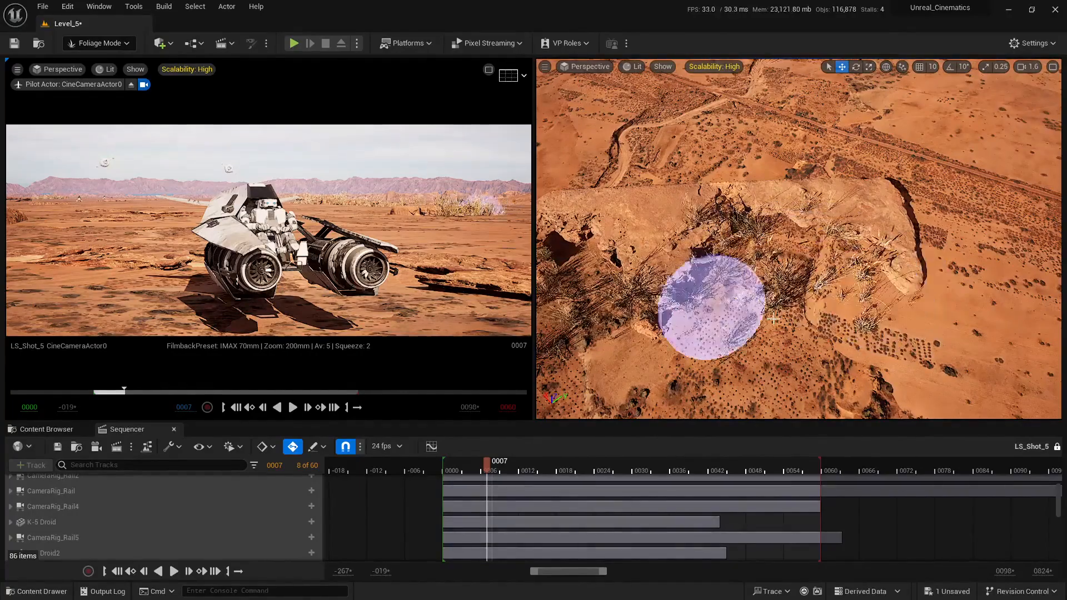
mouse_move(709, 305)
right_down()
mouse_move(734, 278)
mouse_move(723, 263)
right_up()
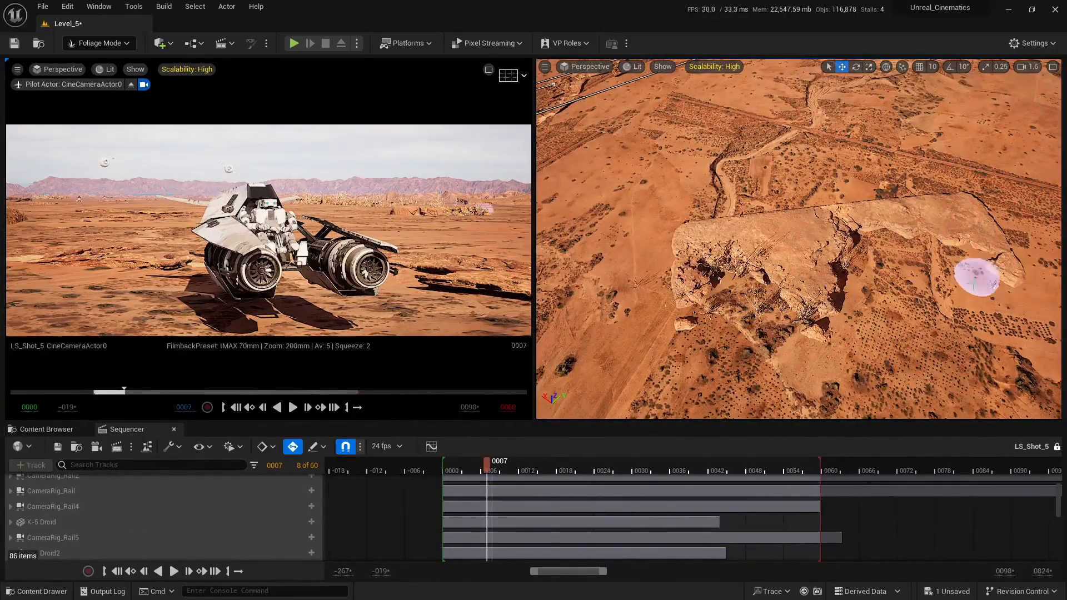
Step: Set the density of all foliage types to 5 and paint plants under the rock formation's cliff face
right_drag(976, 278, 1000, 250)
drag(933, 259, 875, 245)
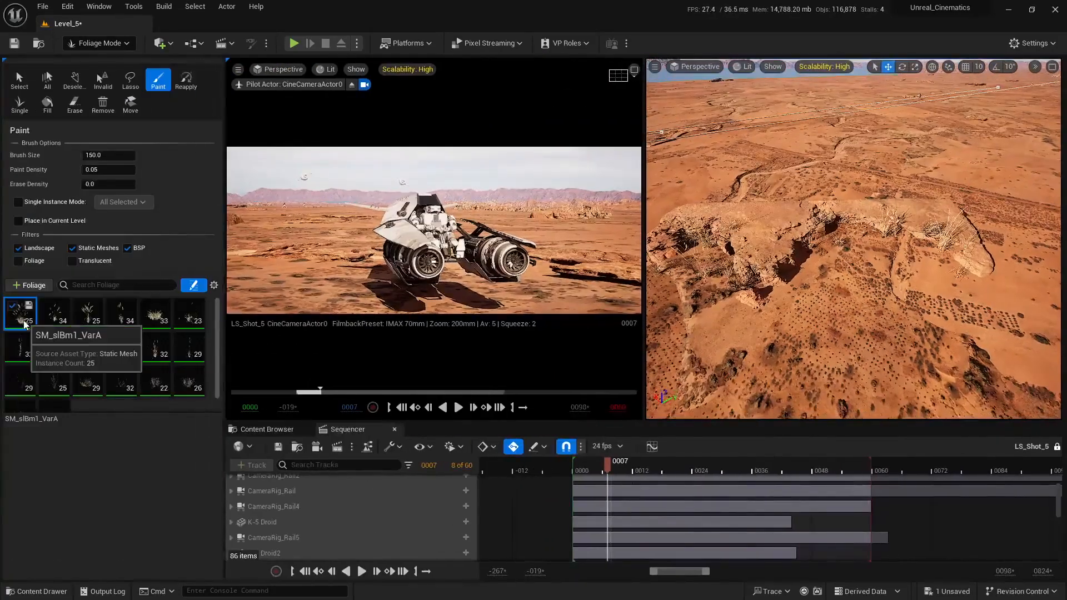
key(ctrl+a)
click(120, 434)
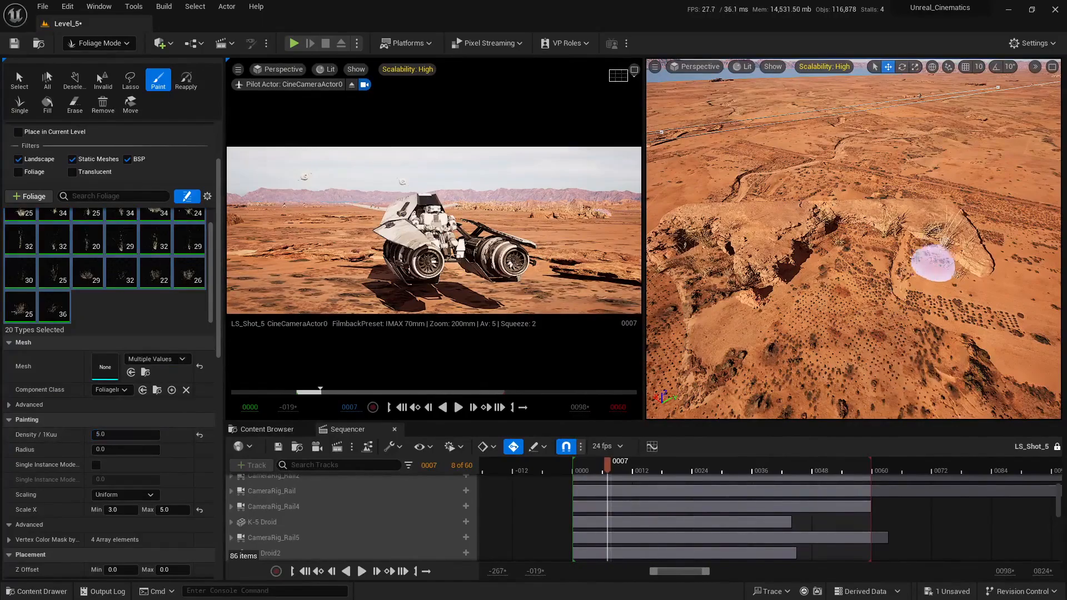
click(715, 245)
right_drag(715, 245, 680, 264)
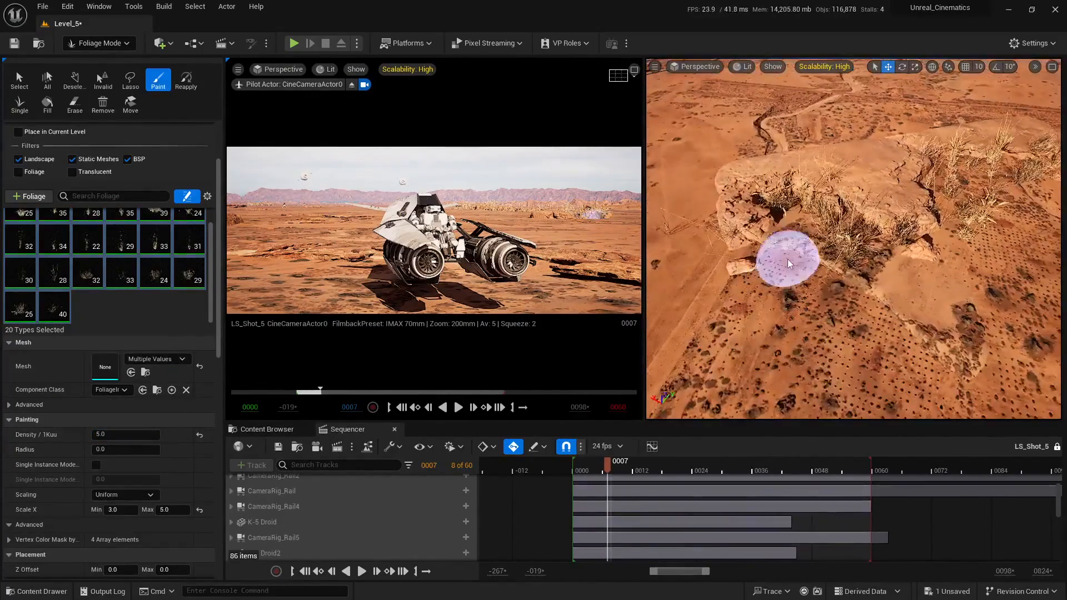
Step: Erase some plants in front of the rock formation and paint more along its cliff face
shift+drag(849, 265, 788, 299)
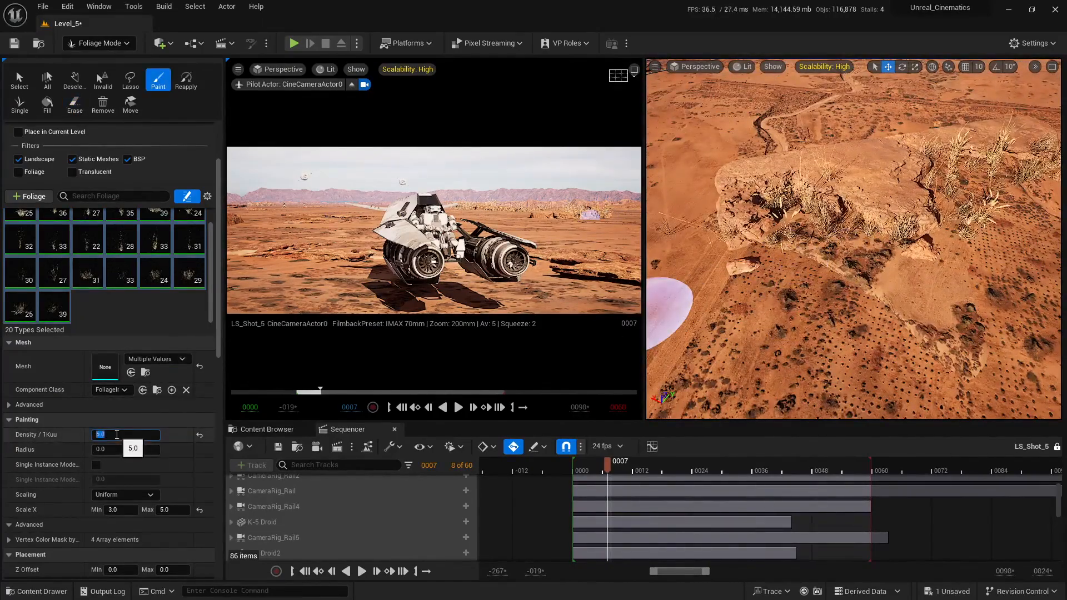
drag(224, 110, 4, 111)
mouse_move(786, 297)
right_down()
mouse_move(728, 278)
mouse_move(758, 228)
right_up()
drag(758, 228, 688, 189)
mouse_move(689, 188)
right_down()
mouse_move(680, 181)
mouse_move(700, 172)
right_up()
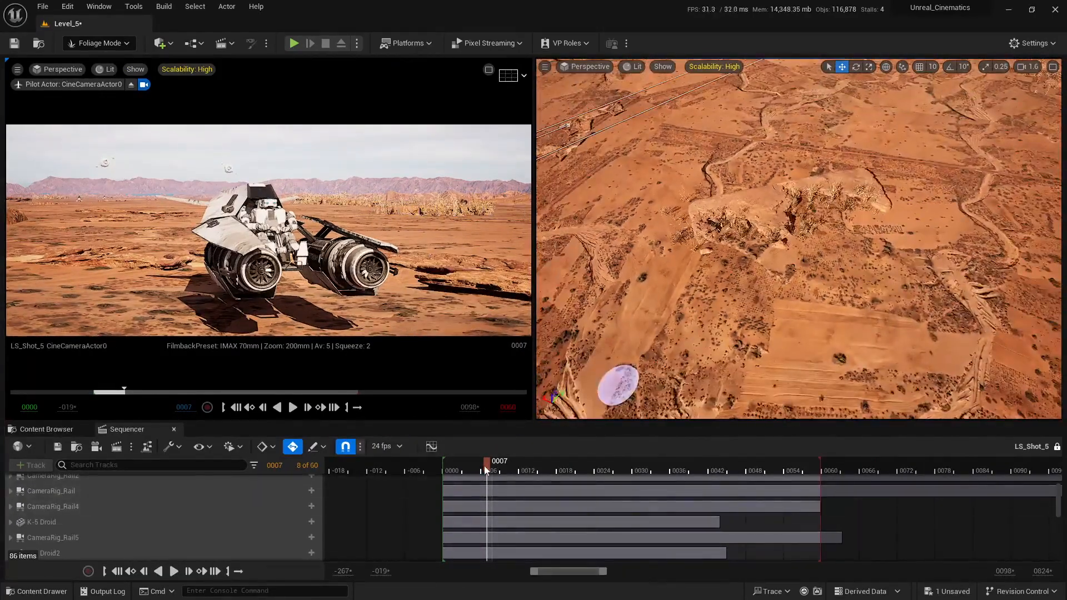
Step: Move LS_Shot_5 to frame 0020 and paint plants around the boulders at the end of the next rock formation
drag(489, 470, 573, 470)
mouse_move(773, 240)
right_down()
mouse_move(828, 194)
mouse_move(778, 239)
mouse_move(758, 297)
mouse_move(712, 303)
right_up()
mouse_move(803, 306)
right_down()
mouse_move(738, 290)
mouse_move(757, 274)
right_up()
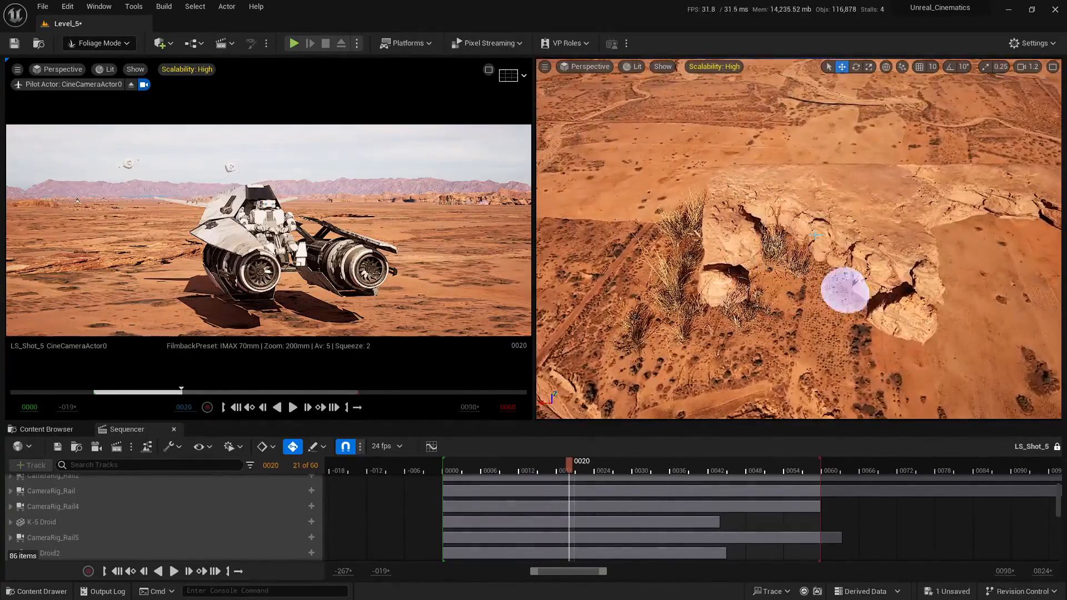
right_drag(862, 318, 850, 264)
mouse_move(850, 264)
mouse_down()
mouse_move(840, 305)
mouse_move(824, 311)
mouse_up()
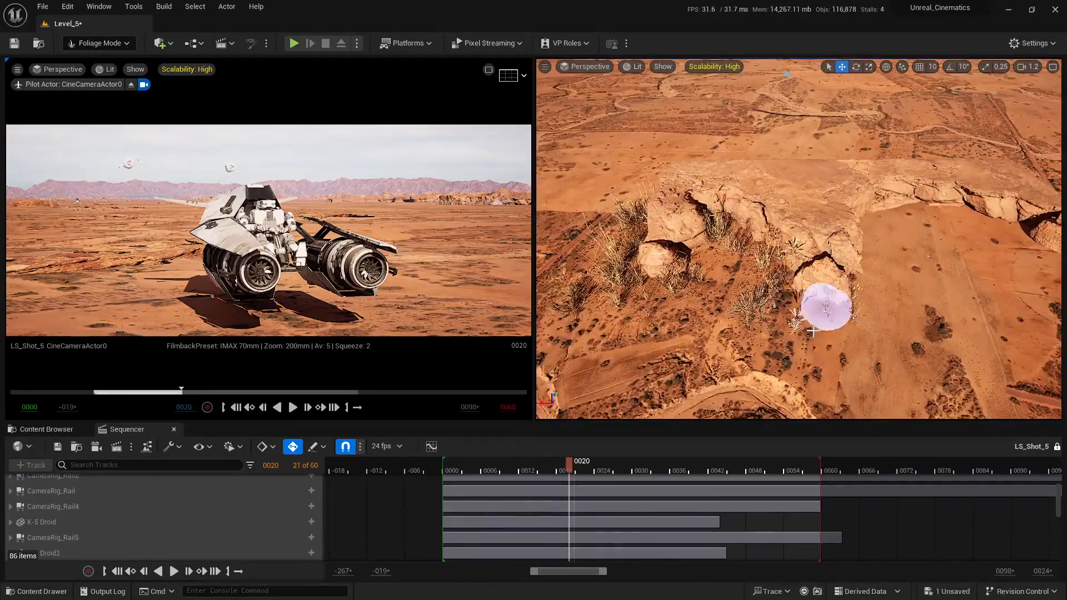
Step: Extend the plants along the formation's recessed cliff and around the boulder at its far end
right_drag(824, 312, 872, 320)
mouse_move(739, 295)
mouse_down()
mouse_move(789, 210)
mouse_move(837, 214)
mouse_up()
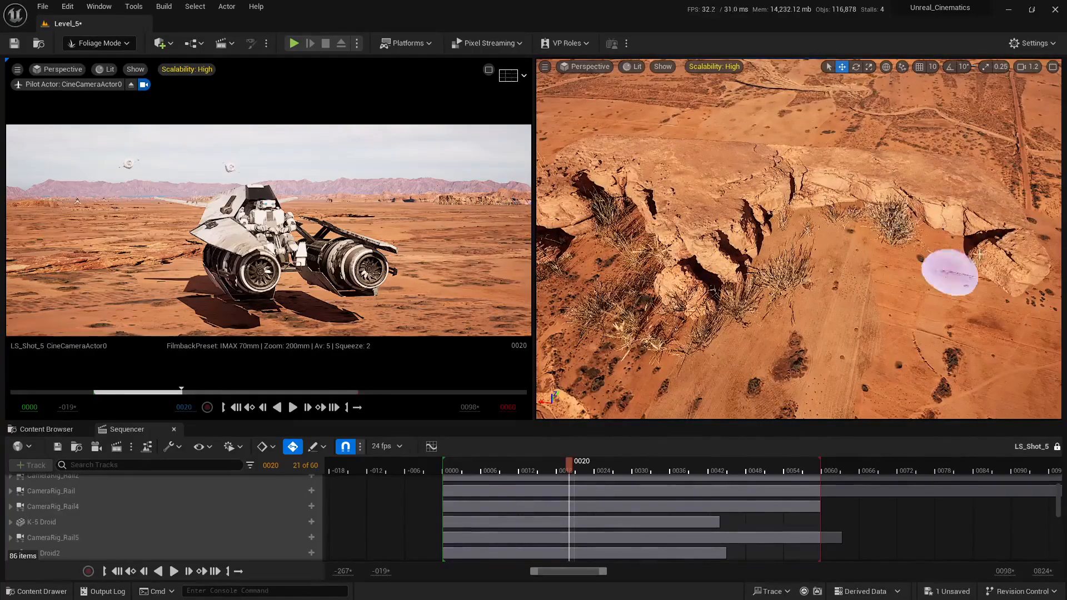
mouse_move(941, 240)
mouse_down()
mouse_move(781, 231)
mouse_move(950, 277)
mouse_up()
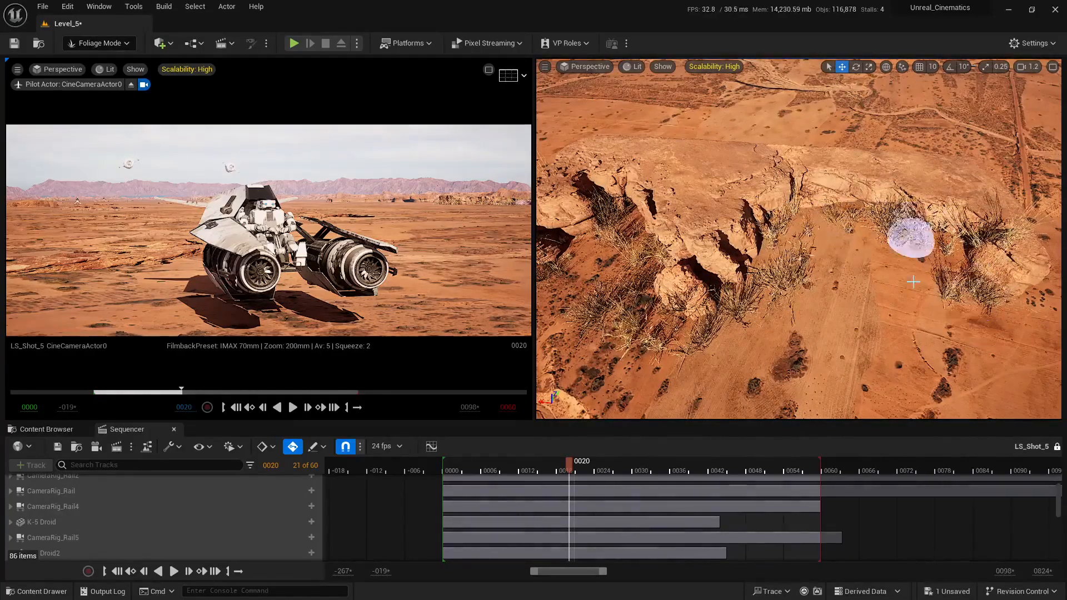
Step: Paint plants along the foot of the long ridge, including its shaded crevices and inner corner
mouse_move(913, 282)
right_down()
mouse_move(909, 225)
mouse_move(858, 272)
right_up()
scroll(867, 264, down, 1)
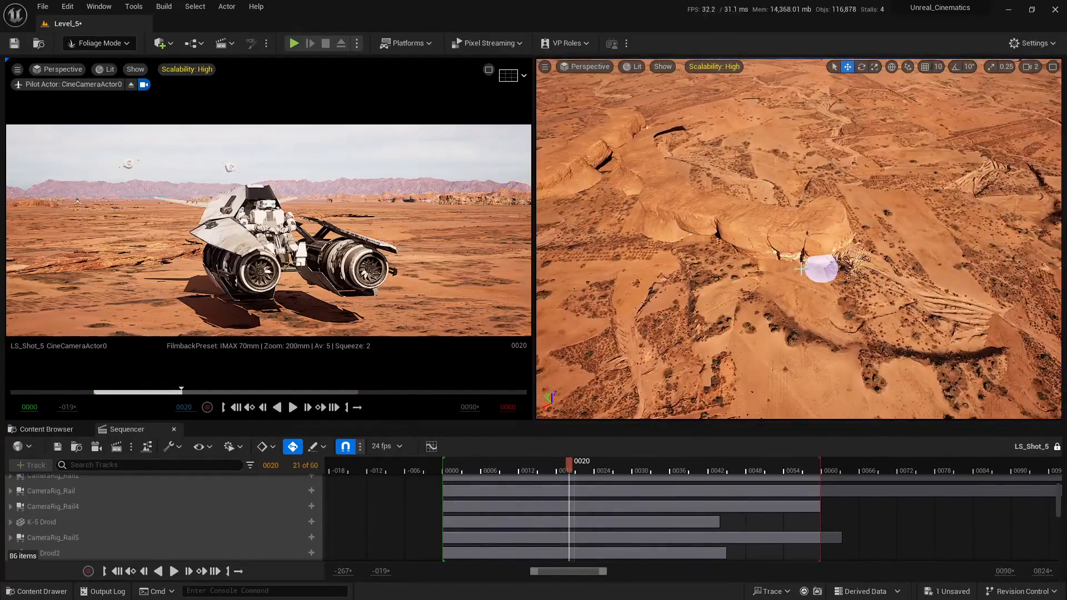
mouse_move(767, 270)
right_down()
mouse_move(759, 236)
mouse_move(778, 264)
right_up()
scroll(778, 264, down, 1)
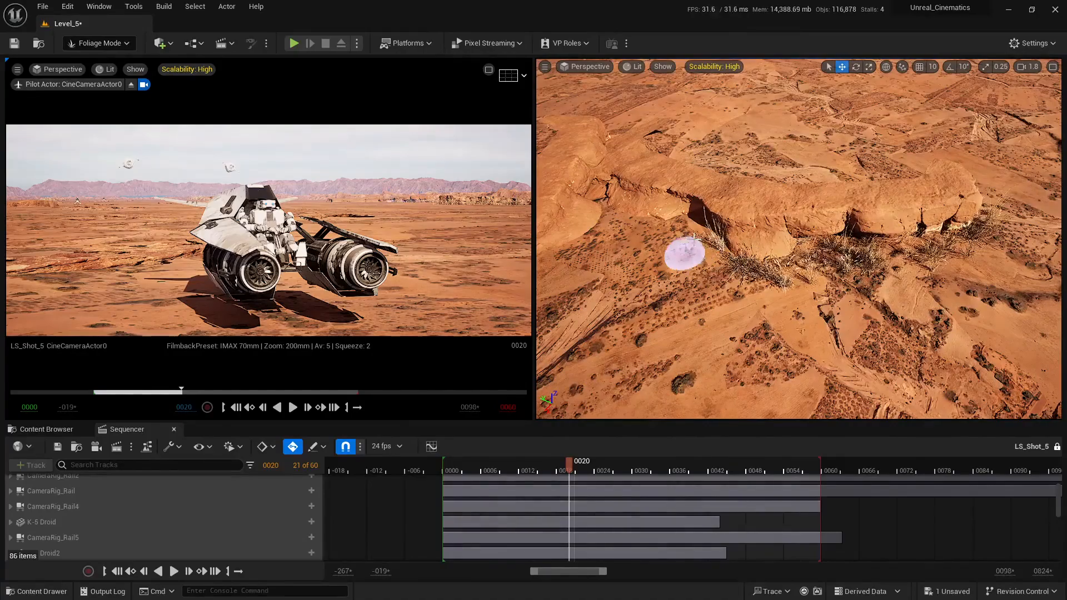
right_drag(815, 267, 739, 266)
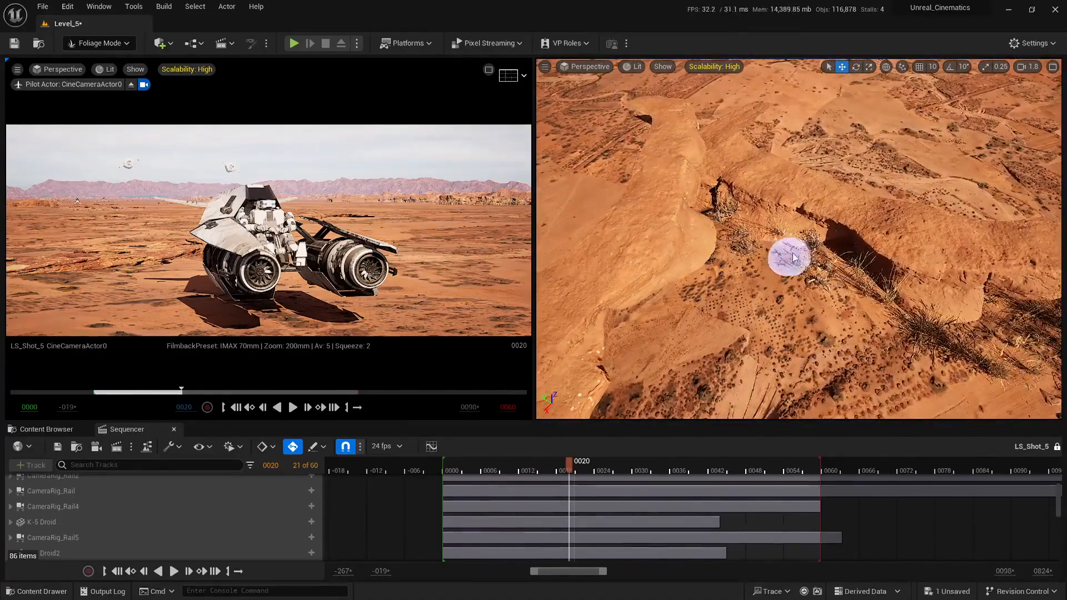
right_drag(726, 262, 871, 240)
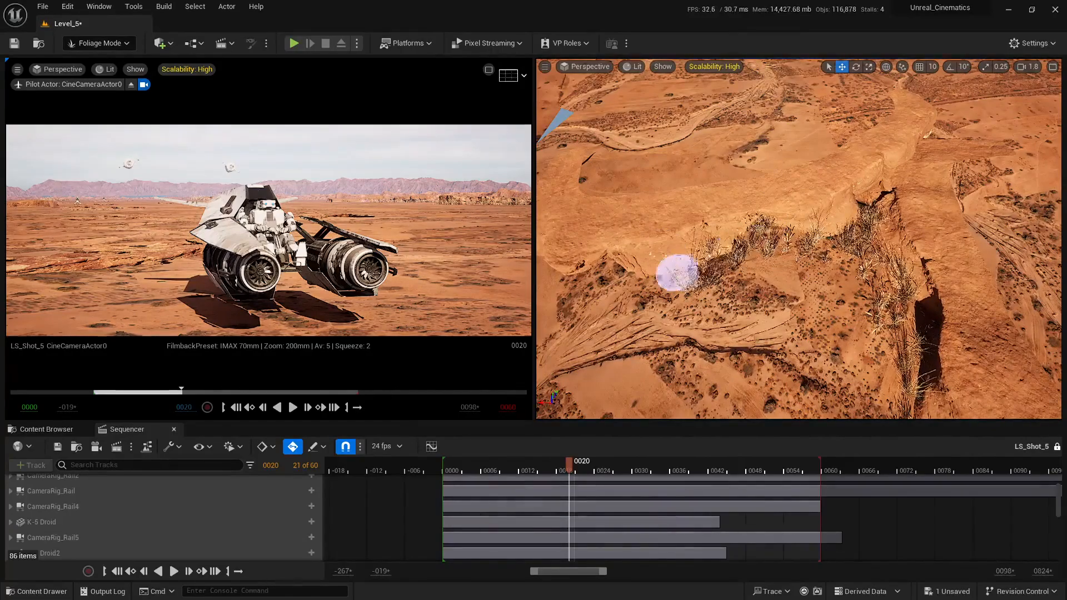
Step: Continue the plants along the rest of the ridge and around its outer end
right_drag(677, 273, 836, 278)
drag(780, 264, 704, 299)
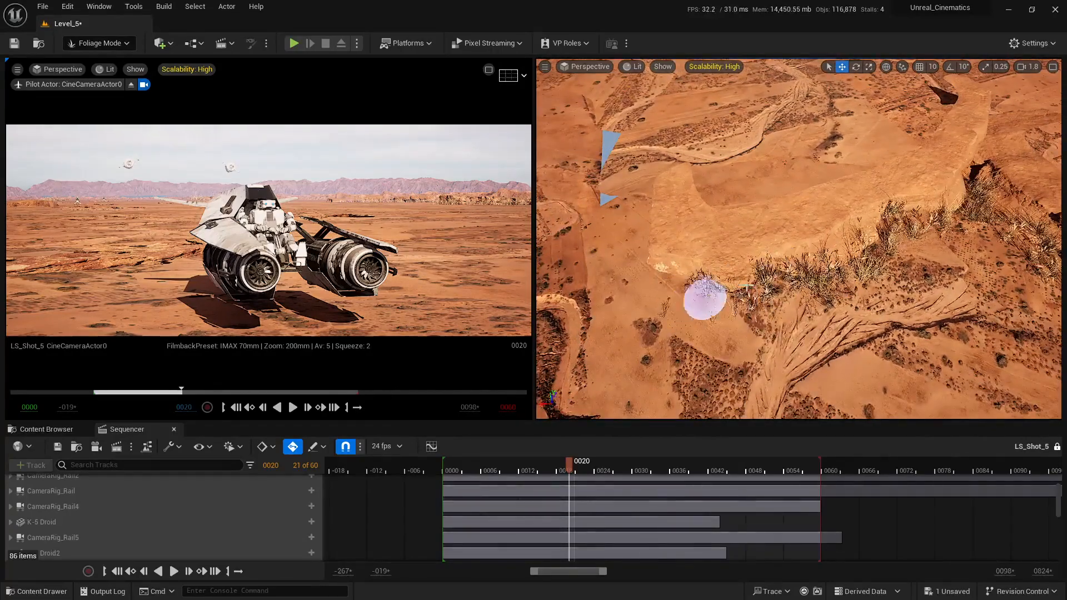
right_drag(669, 286, 774, 271)
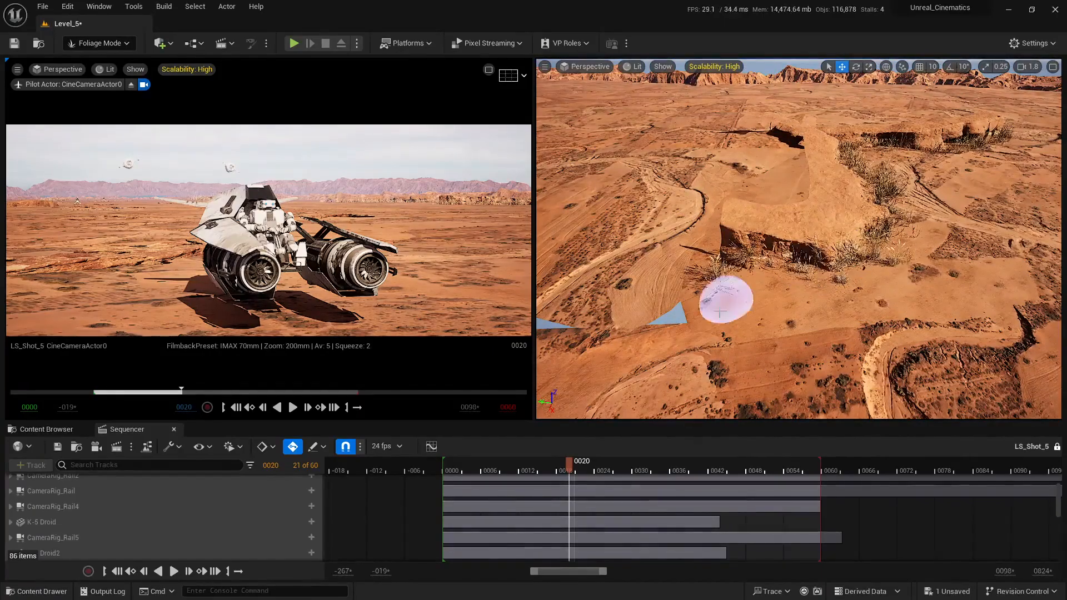
right_drag(737, 294, 670, 377)
Step: Step LS_Shot_5 back to frame 0010 and scrub to frame 0029 to review the painted plants in the camera view
key(Left)
key(Left)
key(Left)
key(Left)
key(Left)
key(Left)
key(Left)
key(Left)
key(Left)
key(Left)
right_drag(773, 218, 708, 278)
right_drag(769, 291, 747, 263)
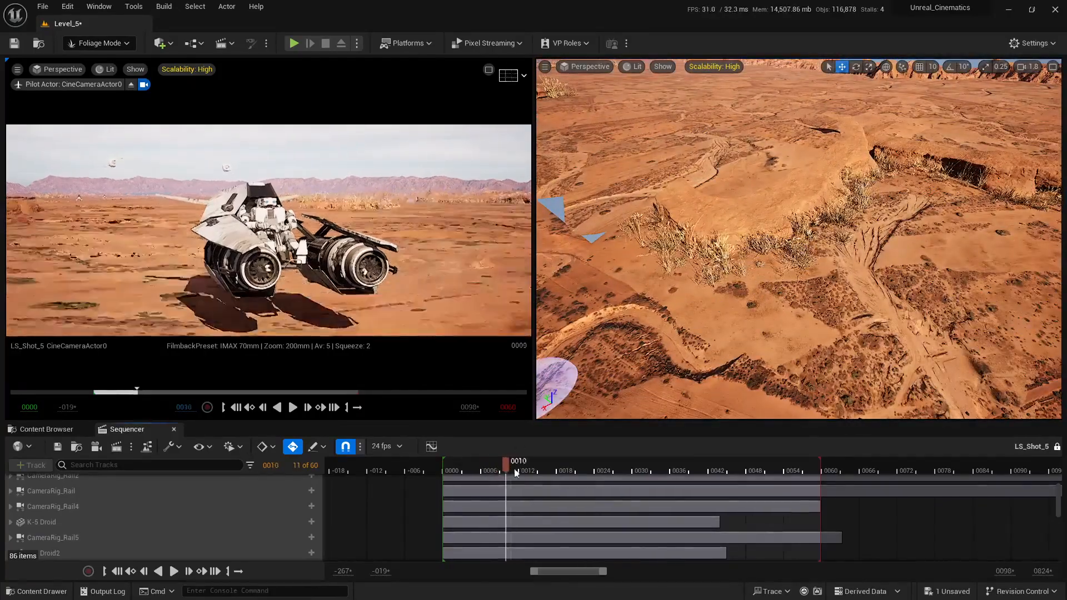
drag(585, 468, 537, 468)
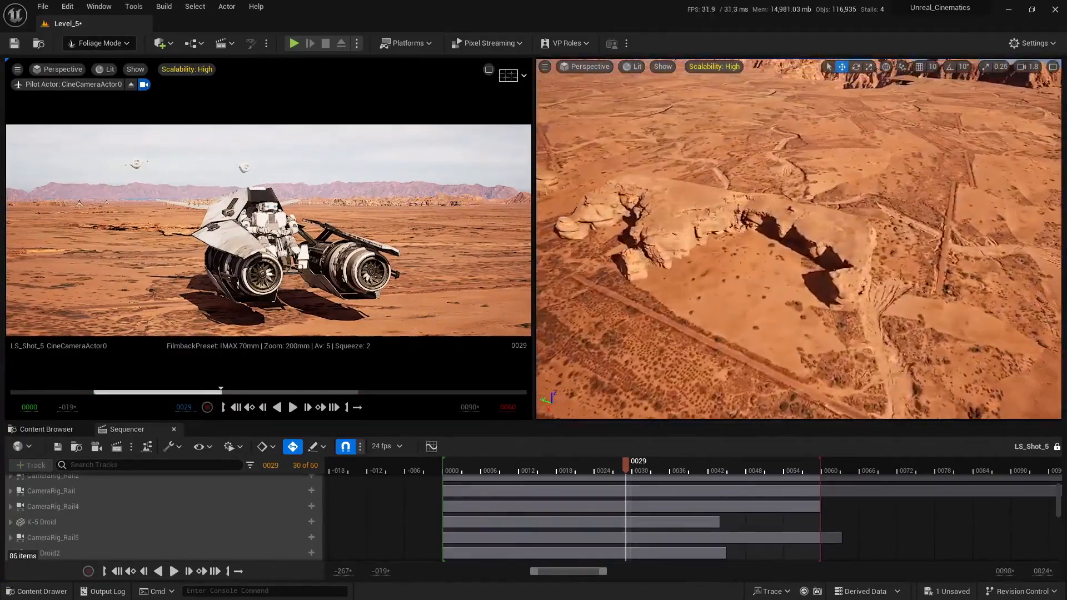
Step: Paint plants along the curved cliff of the rock formation seen at frame 0029 and inside its overhang
right_drag(879, 312, 879, 312)
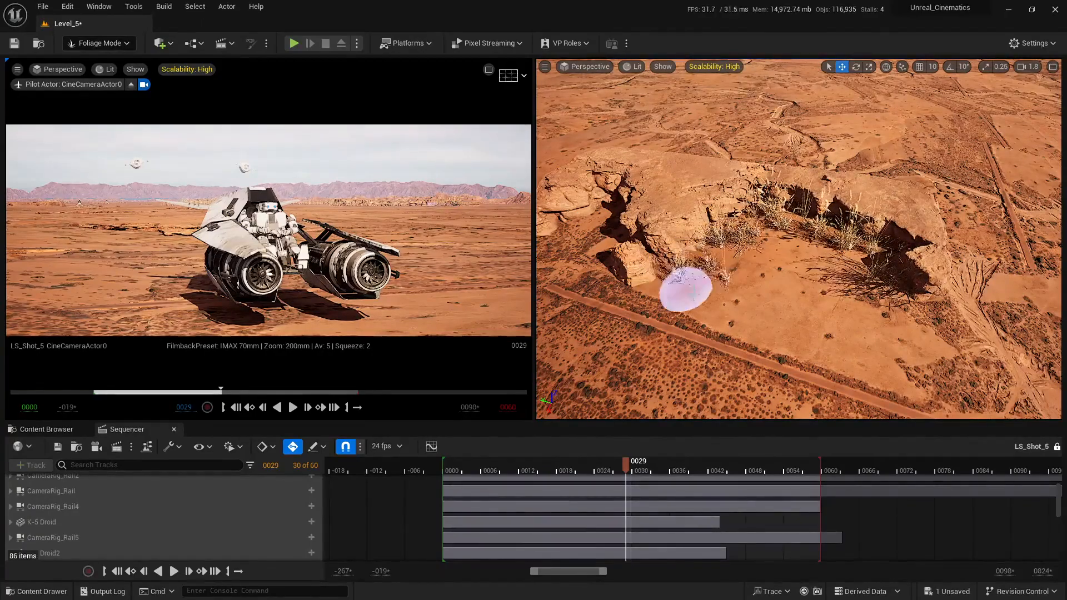
right_drag(692, 293, 693, 293)
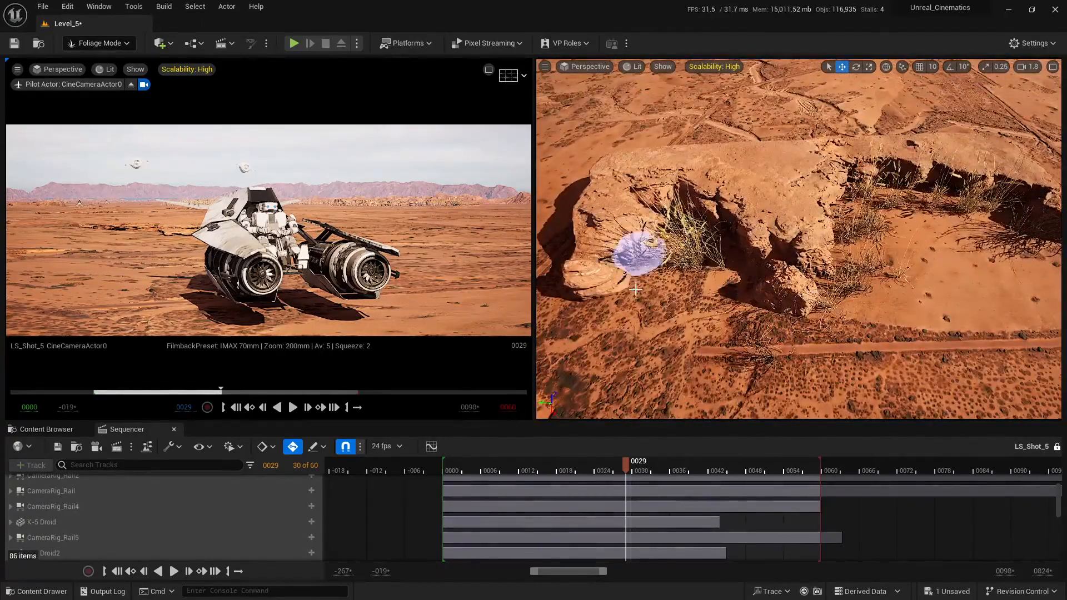
mouse_move(737, 235)
right_down()
mouse_move(734, 306)
mouse_move(692, 284)
mouse_move(700, 290)
right_up()
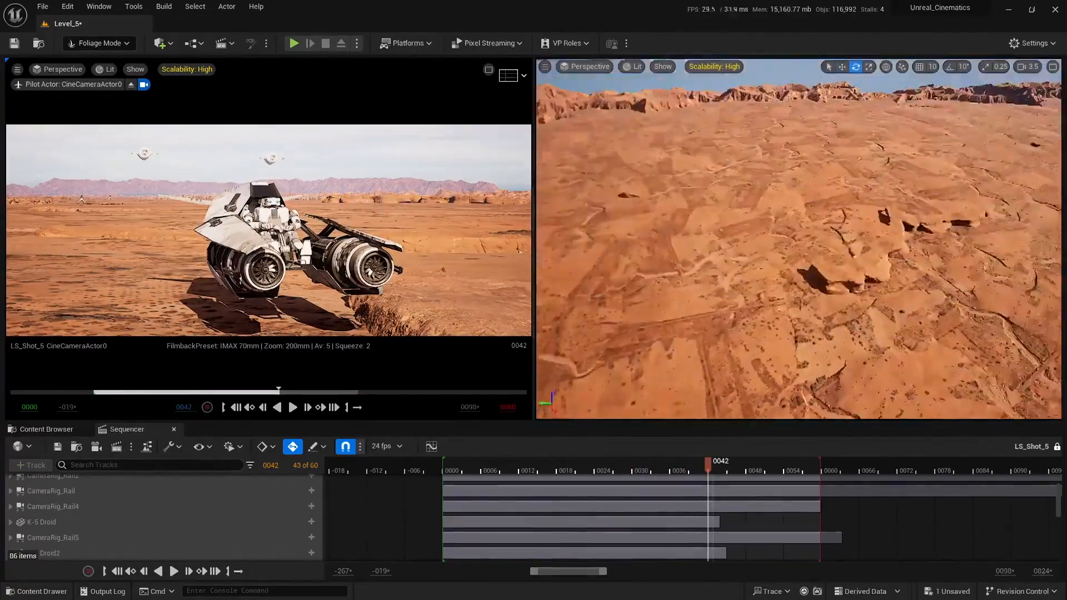
Step: Paint plants along the foot of the rock ledge seen at frame 0042, from its shaded hollows out to its far end
right_drag(629, 320, 629, 319)
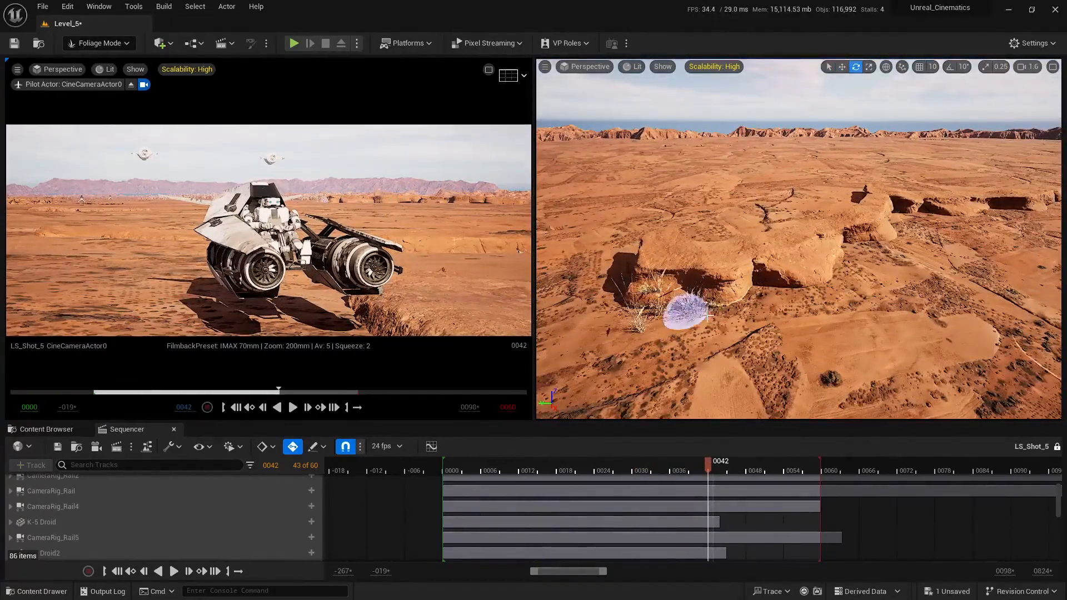
right_drag(740, 310, 770, 323)
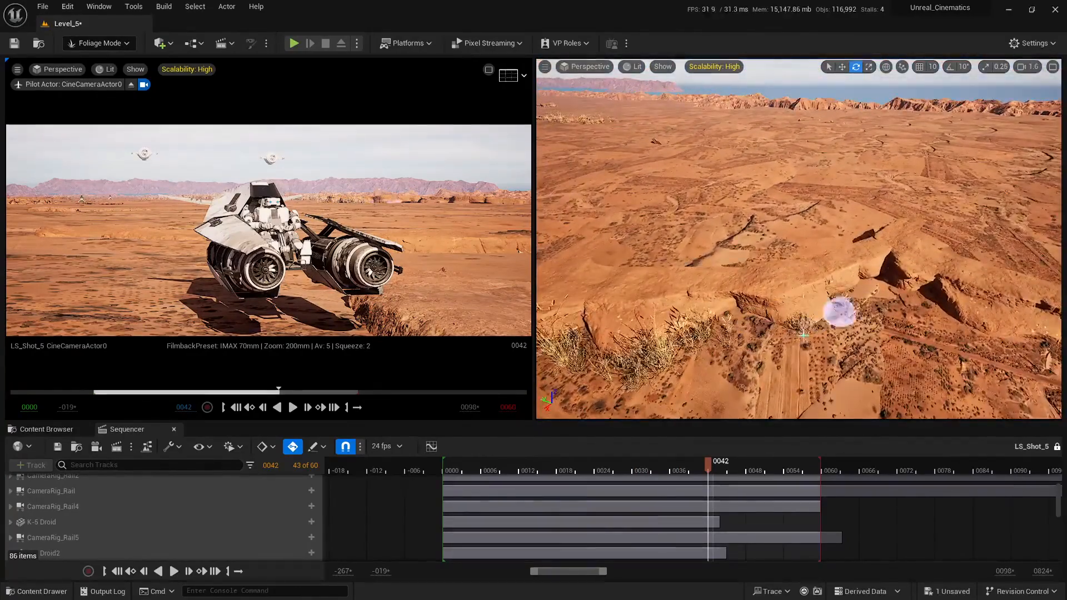
right_drag(878, 306, 877, 305)
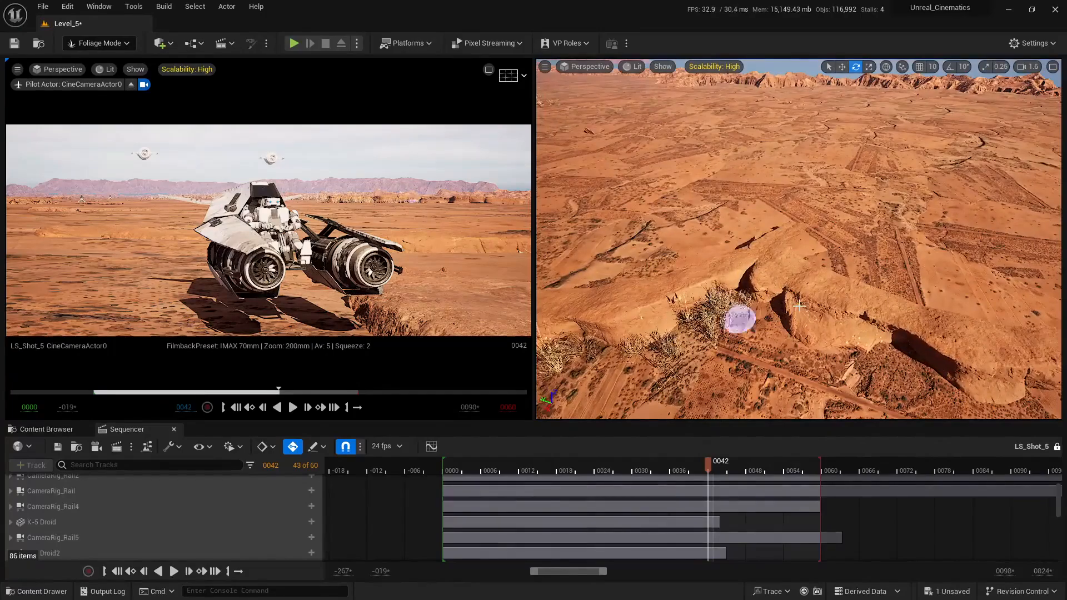
drag(799, 305, 833, 324)
right_drag(900, 348, 900, 348)
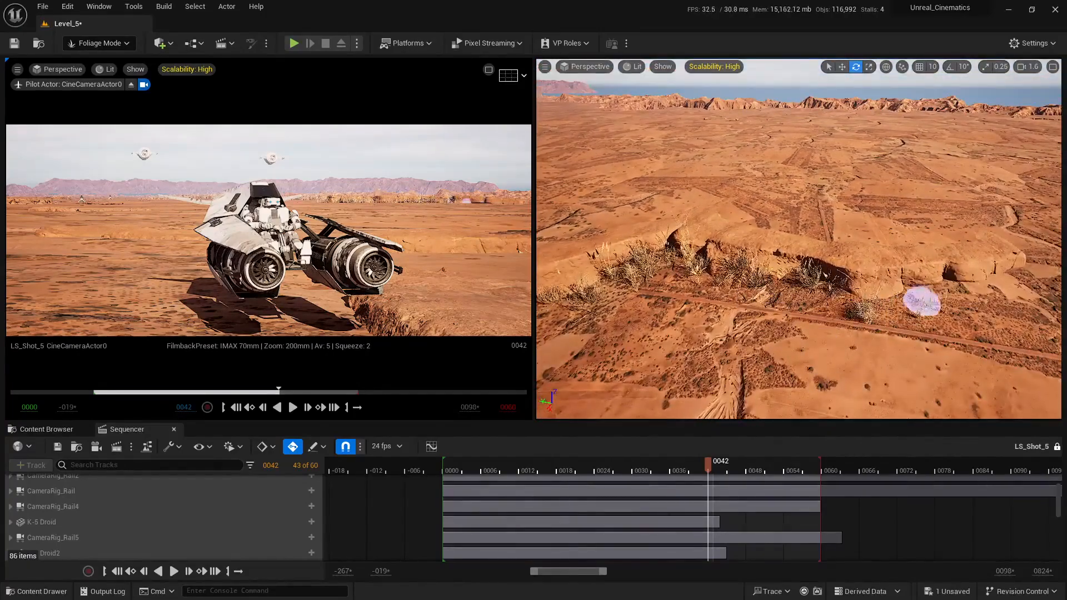
right_drag(921, 301, 921, 302)
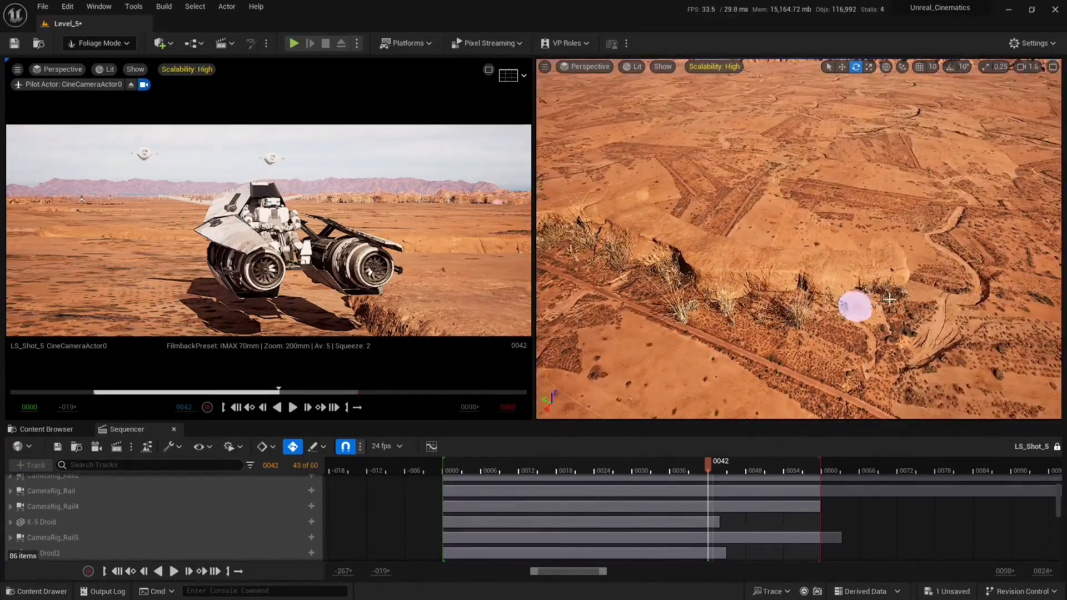
click(659, 297)
right_drag(659, 298, 659, 298)
Step: Move LS_Shot_5 to frame 0052 and paint plants along the base and around the end of the low ledge in the background
mouse_move(708, 468)
mouse_down()
mouse_move(640, 470)
mouse_move(772, 458)
mouse_up()
right_drag(824, 227, 824, 227)
right_drag(678, 241, 677, 242)
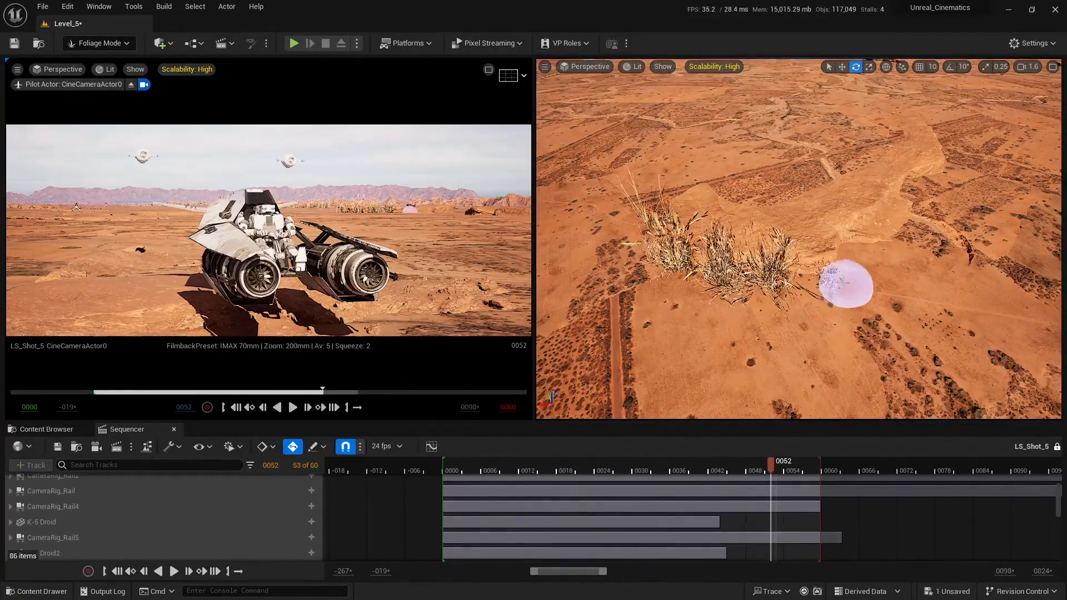
right_drag(846, 286, 845, 286)
mouse_move(754, 260)
right_down()
mouse_move(725, 292)
mouse_move(766, 300)
right_up()
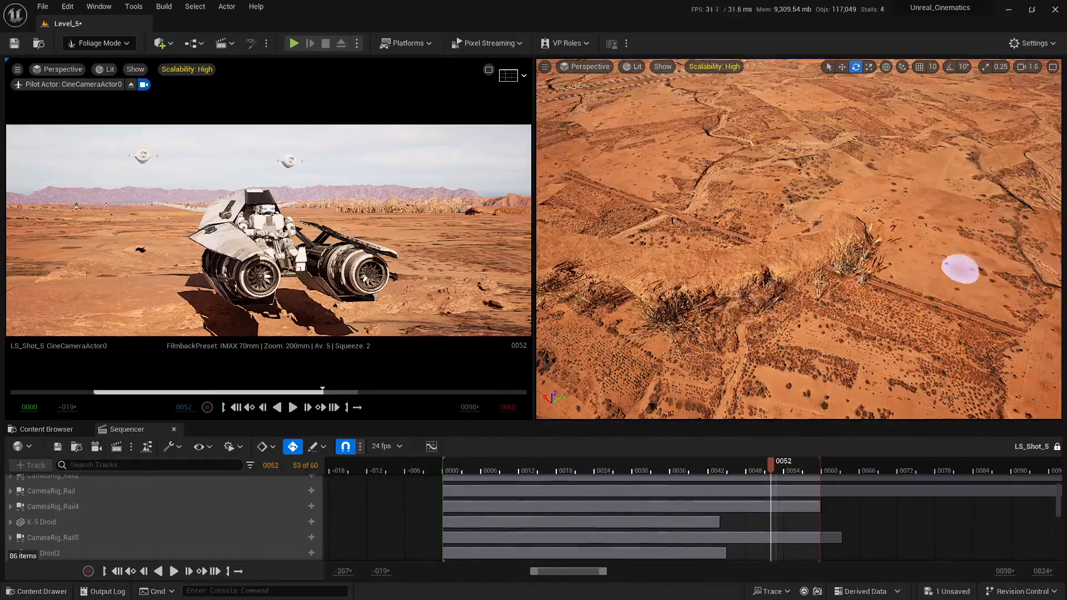
right_drag(960, 268, 959, 269)
Step: Move LS_Shot_5 to frame 0057 and paint plants along the foot of the next low cliff, including its far end
drag(772, 468, 803, 472)
right_drag(849, 297, 848, 296)
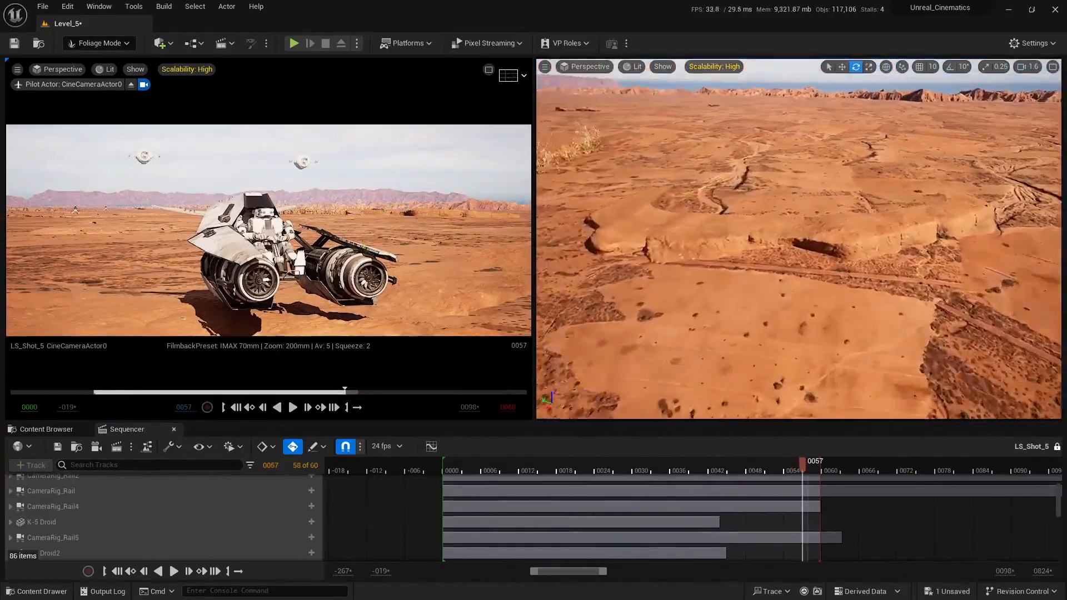
right_drag(723, 248, 723, 248)
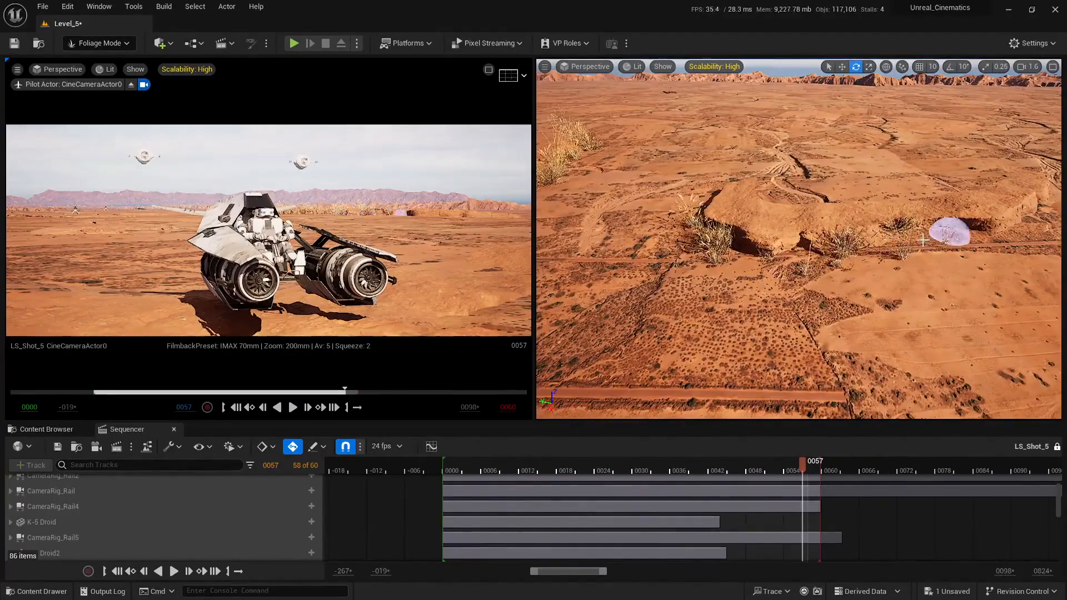
mouse_move(923, 240)
right_down()
mouse_move(927, 226)
mouse_move(871, 220)
right_up()
drag(701, 287, 721, 273)
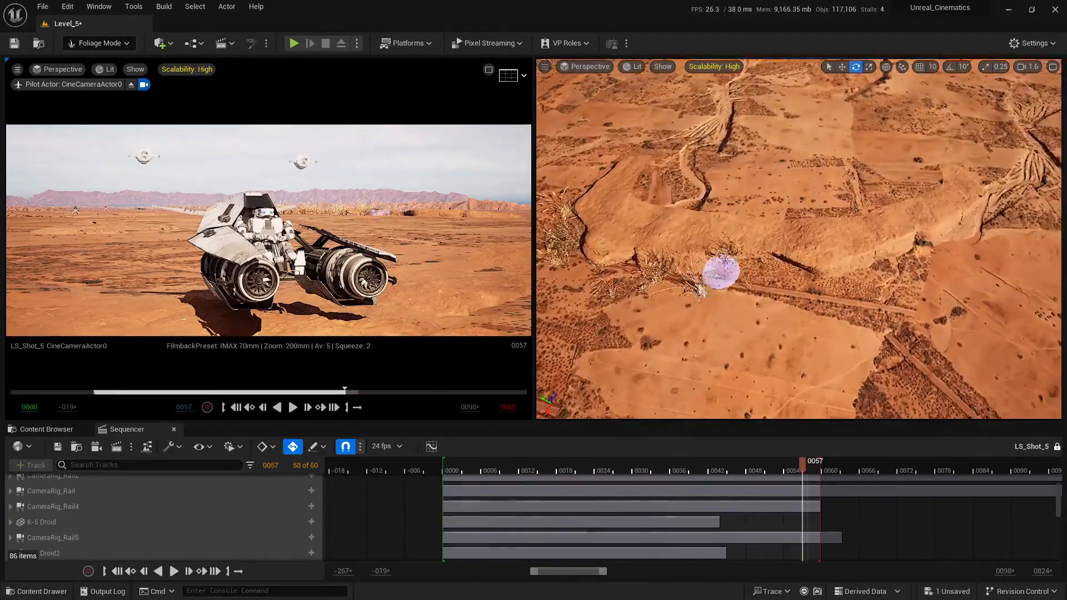
right_drag(867, 264, 866, 263)
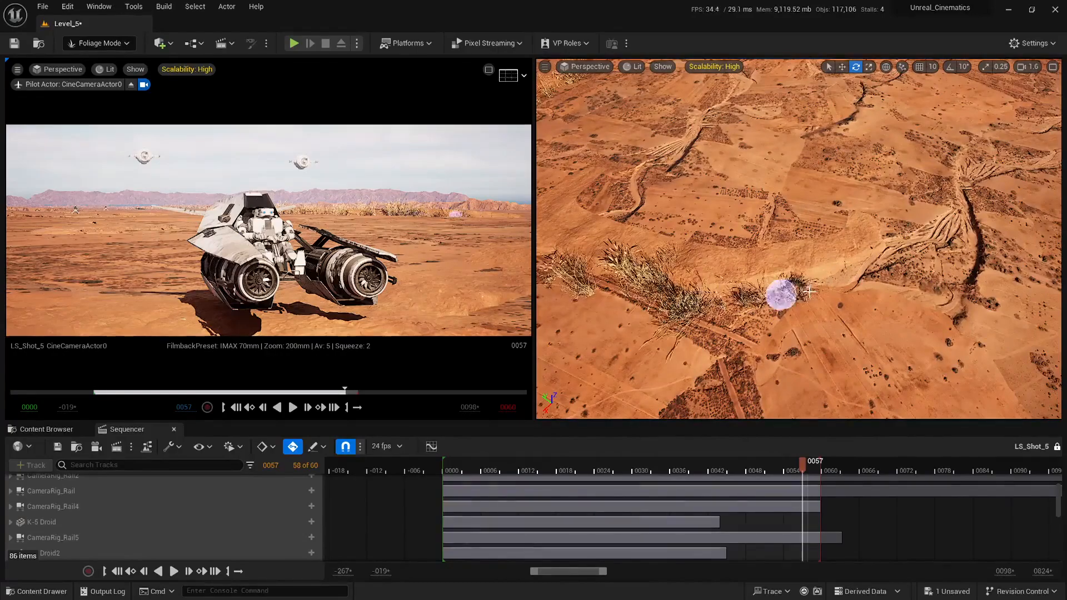
Step: Move LS_Shot_5 to frame 0059, focus on the bare rock in the distance and paint plants around its base
mouse_move(810, 465)
mouse_down()
mouse_move(753, 464)
mouse_move(838, 464)
mouse_move(815, 461)
mouse_up()
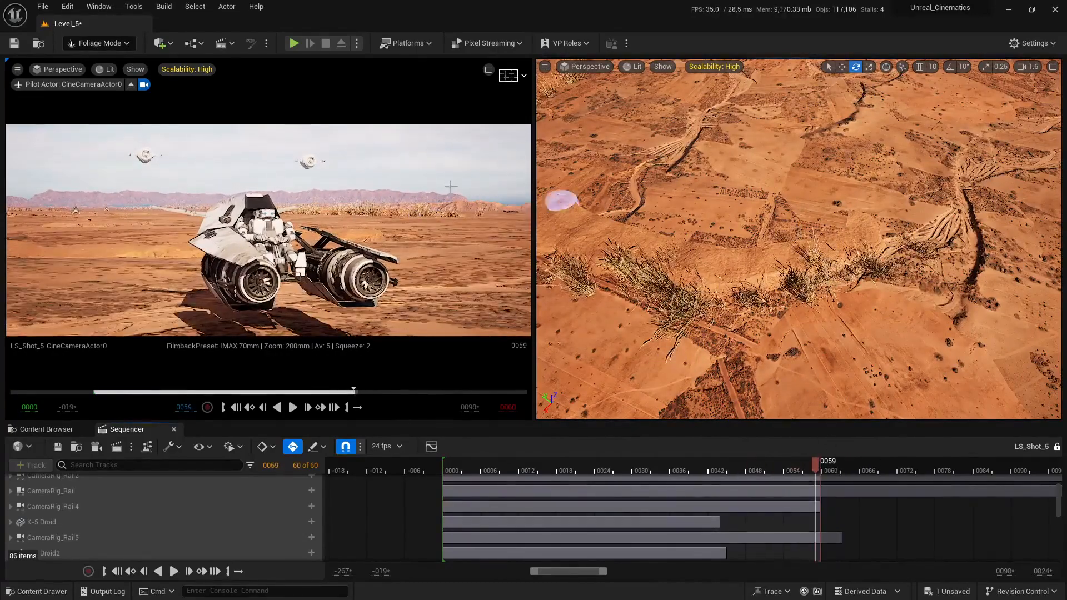
key(shift+1)
click(509, 211)
key(f)
key(shift+3)
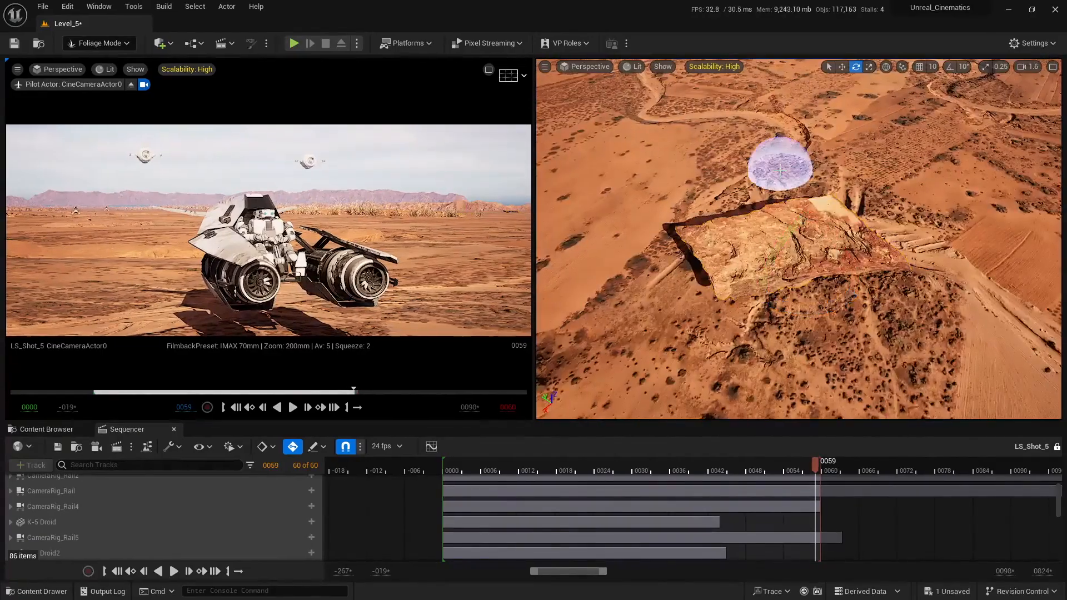
right_drag(817, 337, 818, 339)
scroll(816, 336, down, 1)
mouse_move(814, 298)
mouse_down()
mouse_move(755, 292)
mouse_move(769, 286)
mouse_up()
right_drag(769, 286, 742, 275)
Step: Move LS_Shot_5 to frame 0013, clear the rock selection and return to Foliage mode at the next bare ridge
drag(817, 467, 523, 466)
key(shift+1)
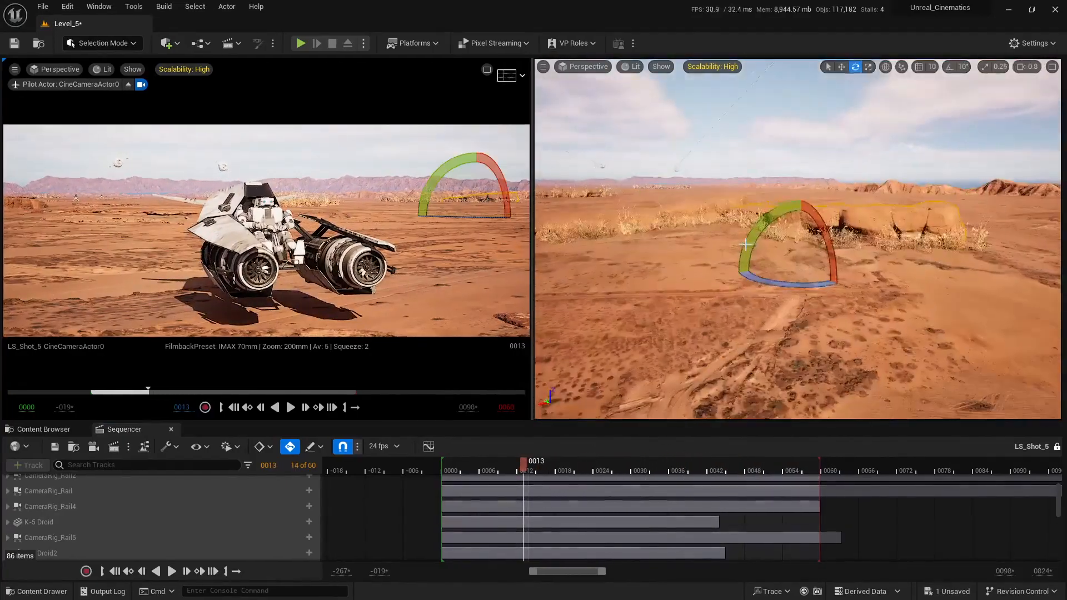
key(Escape)
right_drag(745, 245, 788, 214)
key(shift+3)
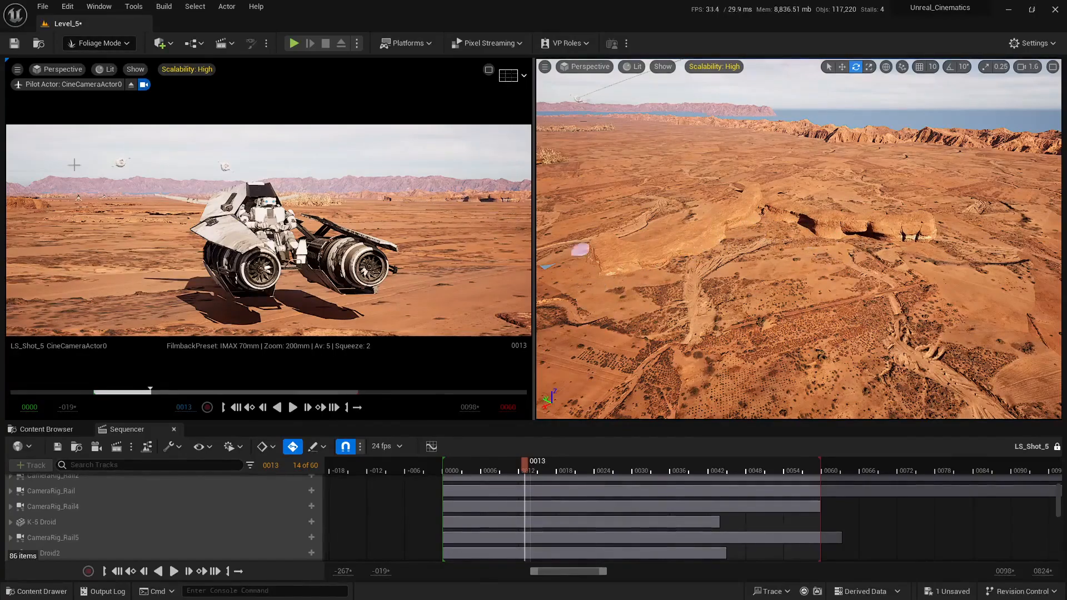
Step: Set the density of all 20 foliage types to 1.5 and their uniform scale range to 6 to 12
drag(6, 117, 202, 112)
scroll(55, 368, down, 2)
click(154, 393)
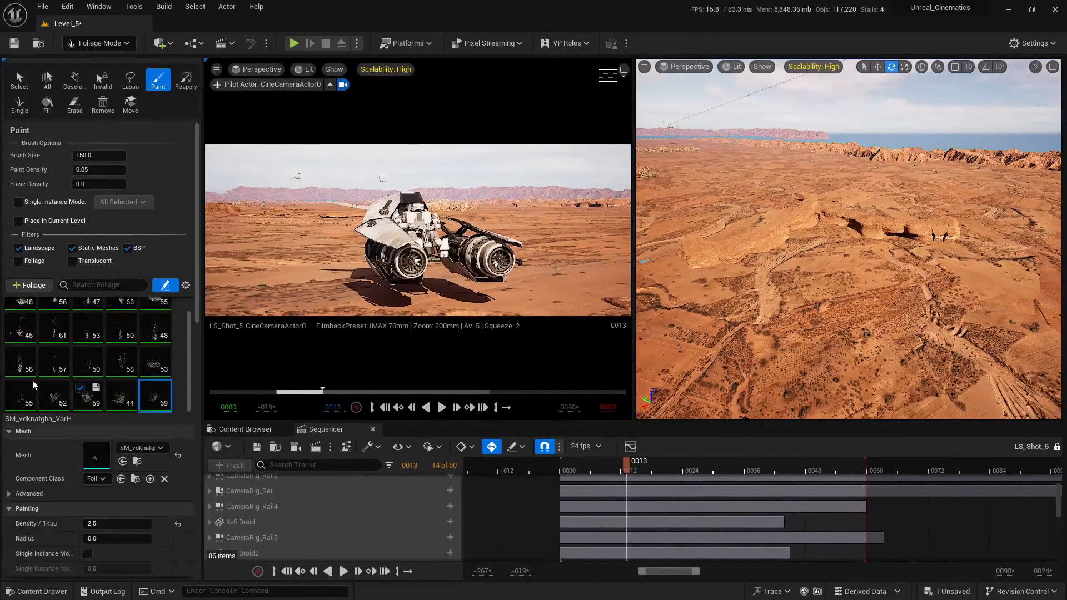
scroll(28, 355, up, 2)
shift+click(21, 316)
scroll(133, 389, down, 3)
click(117, 416)
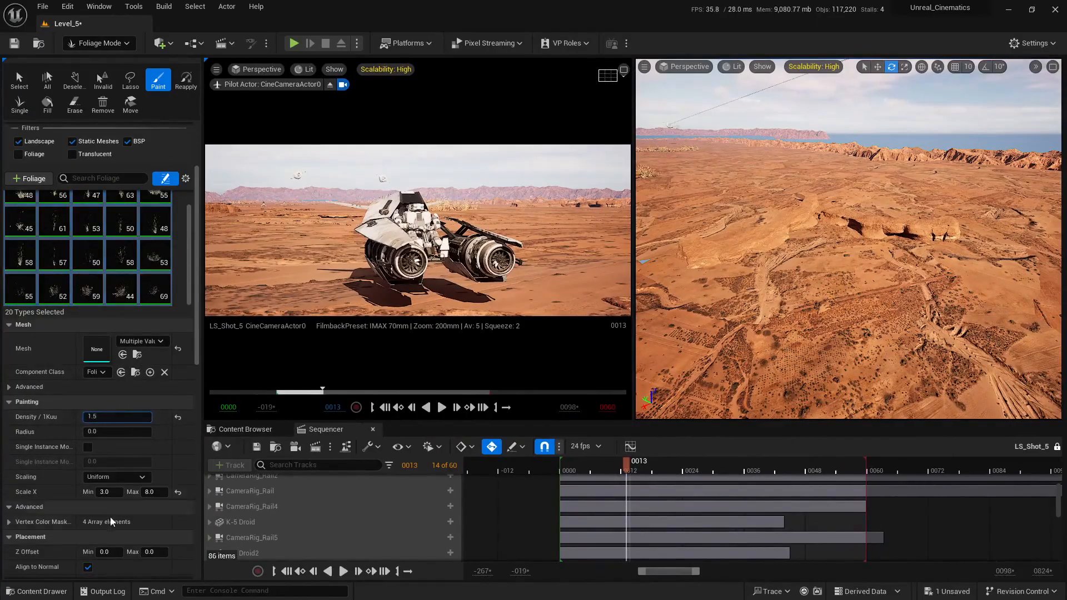
text(5)
click(157, 490)
text(10)
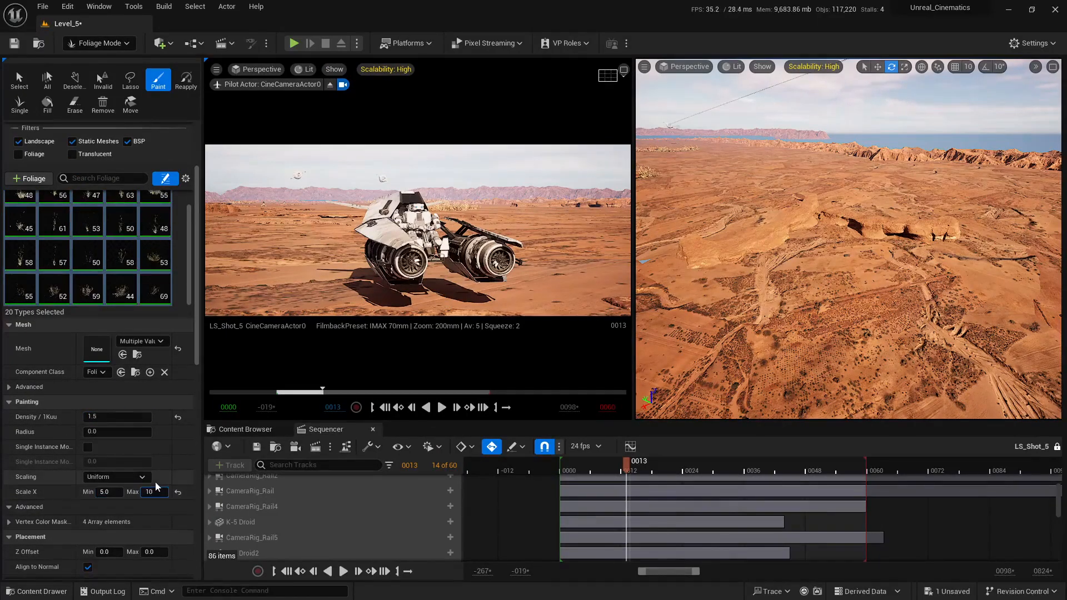
click(108, 492)
text(6)
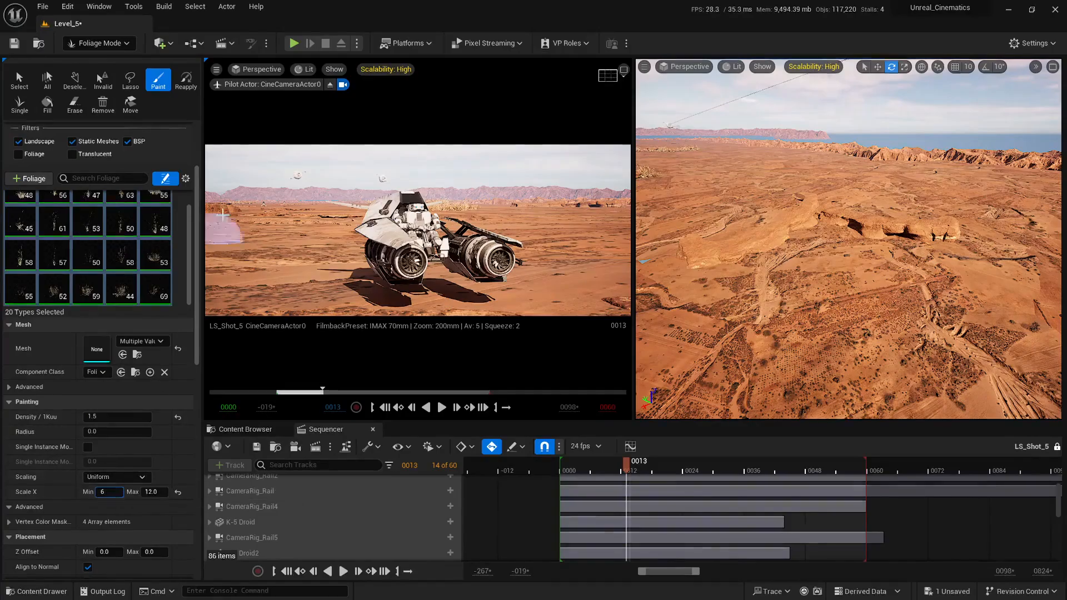
drag(203, 123, 3, 123)
Step: Paint large plants along the overhanging cliff of the ridge, around its inner corner and along its outer slope
right_drag(844, 284, 853, 344)
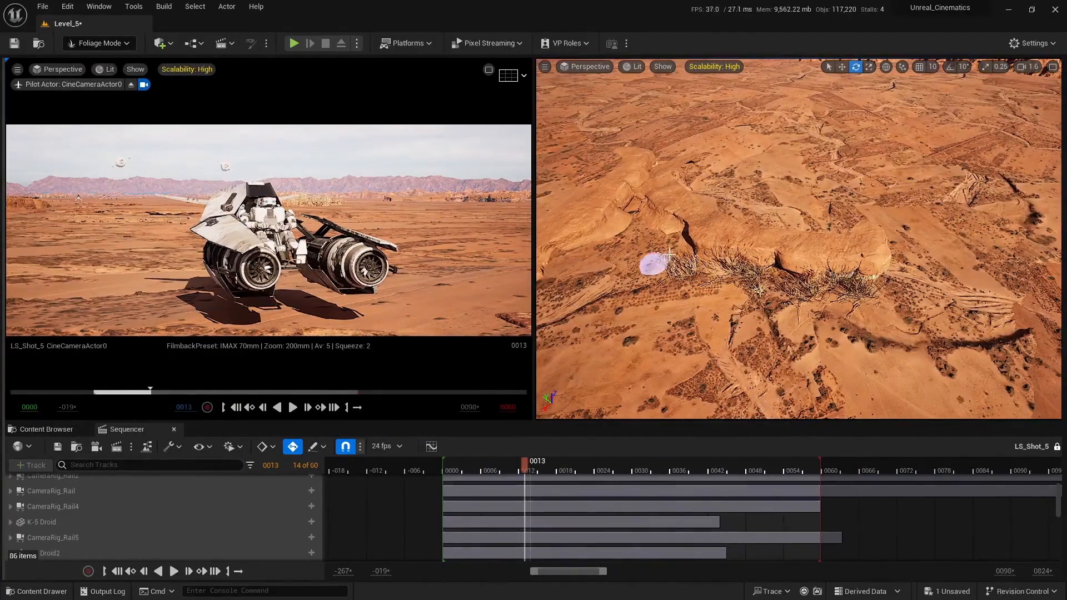
right_drag(669, 254, 780, 236)
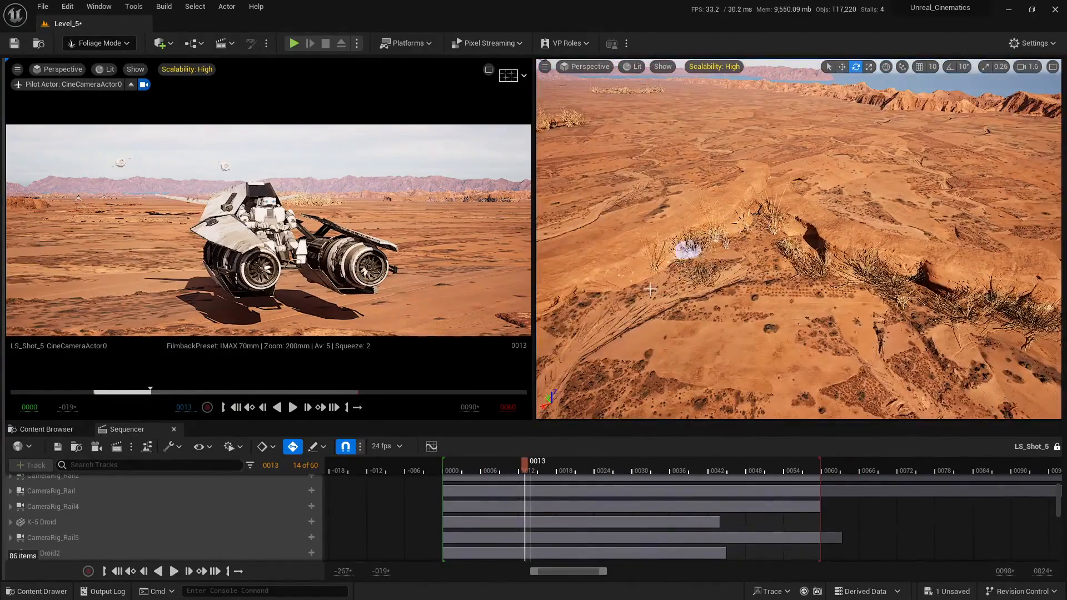
right_drag(649, 289, 745, 253)
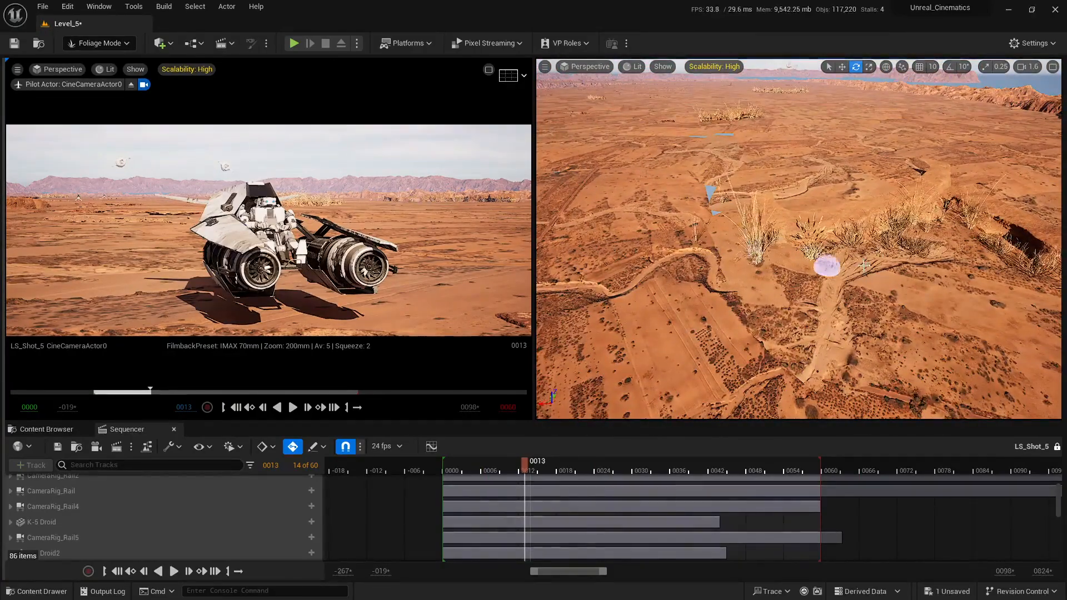
right_drag(863, 266, 658, 251)
drag(701, 279, 764, 300)
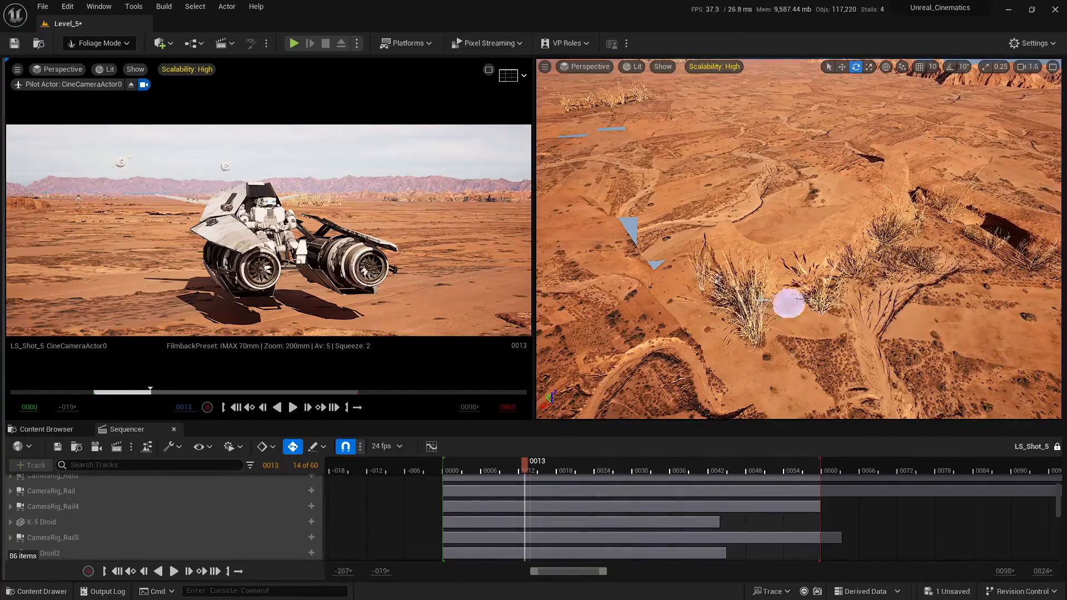
right_drag(871, 281, 800, 256)
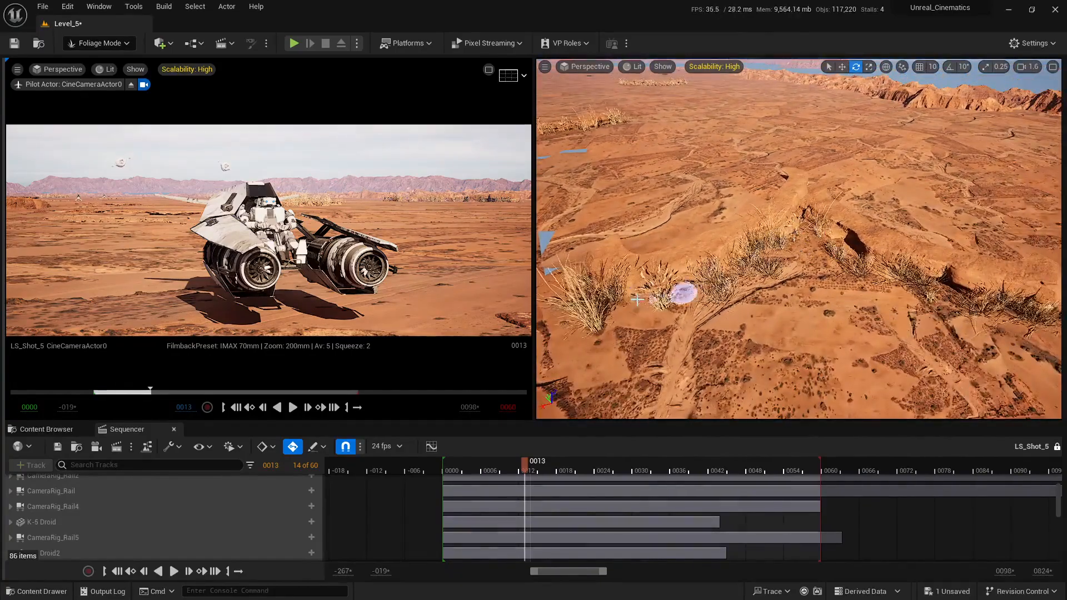
right_drag(657, 296, 759, 258)
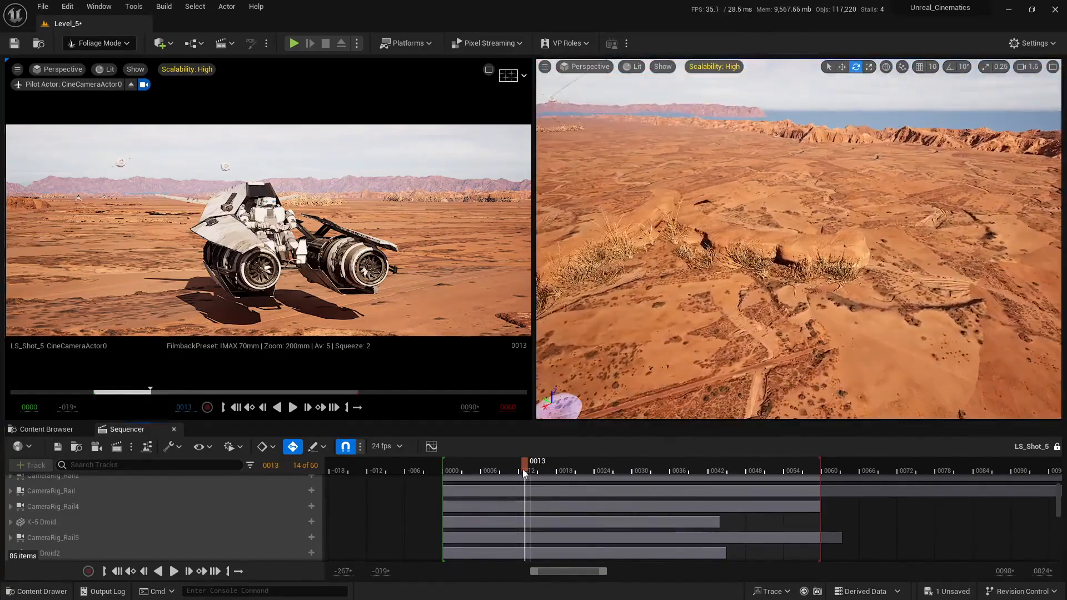
Step: Move LS_Shot_5 to frame 0000 and set all 20 foliage types to density 5.0 and scale range 1.0 to 3.0
drag(524, 467, 432, 469)
right_drag(678, 302, 861, 249)
mouse_move(460, 469)
mouse_down()
mouse_move(481, 471)
mouse_move(442, 471)
mouse_up()
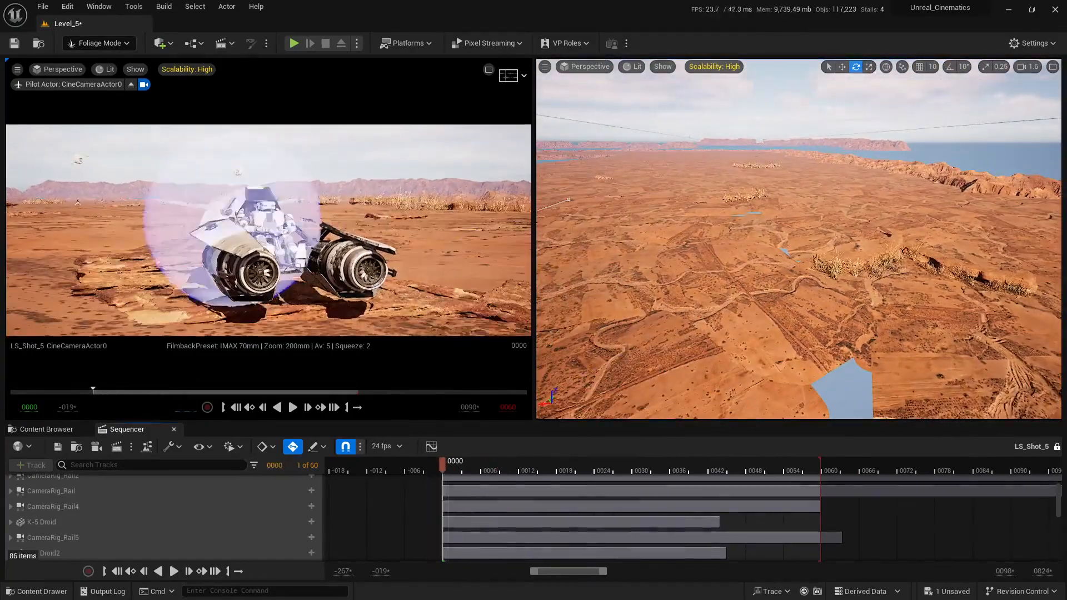
key(shift+1)
key(shift+3)
drag(5, 113, 209, 131)
click(146, 393)
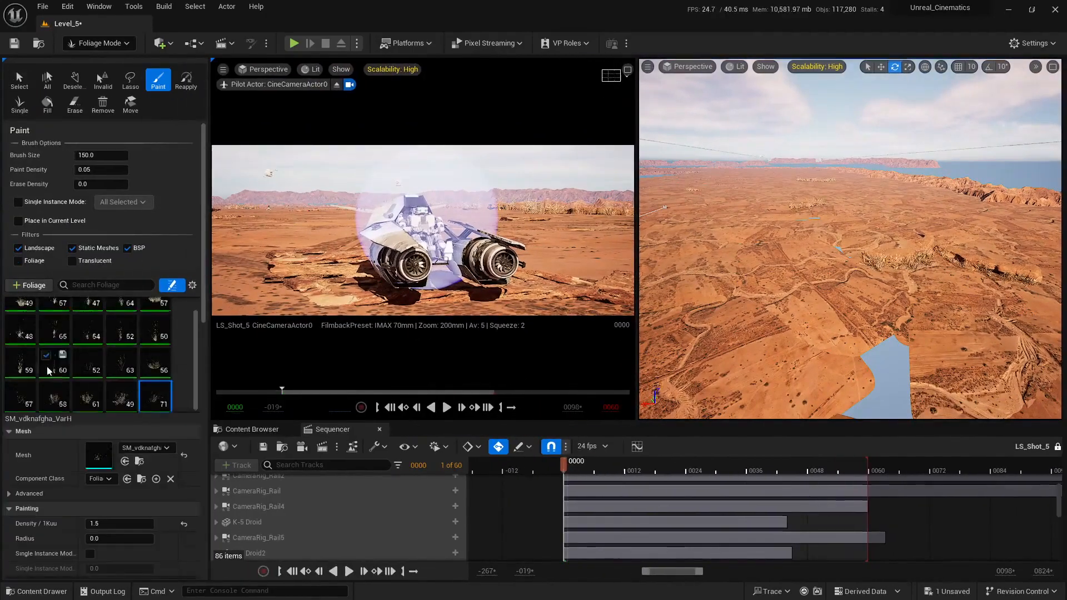
key(ctrl+a)
scroll(122, 422, down, 3)
click(123, 433)
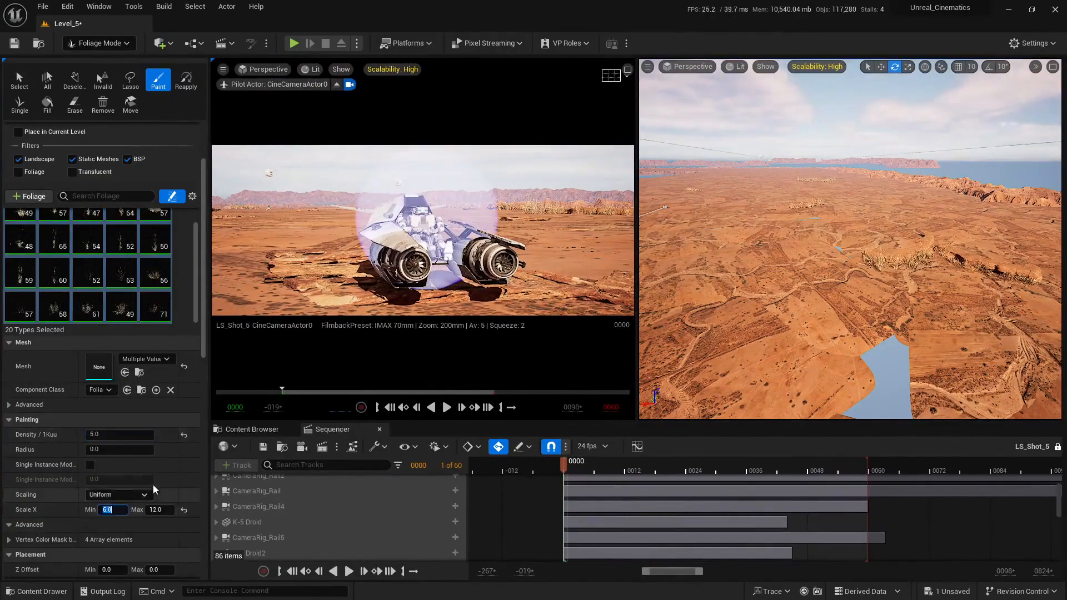
Step: Focus on the small isolated rock seen at frame 0000 and paint plants around its base
key(shift+1)
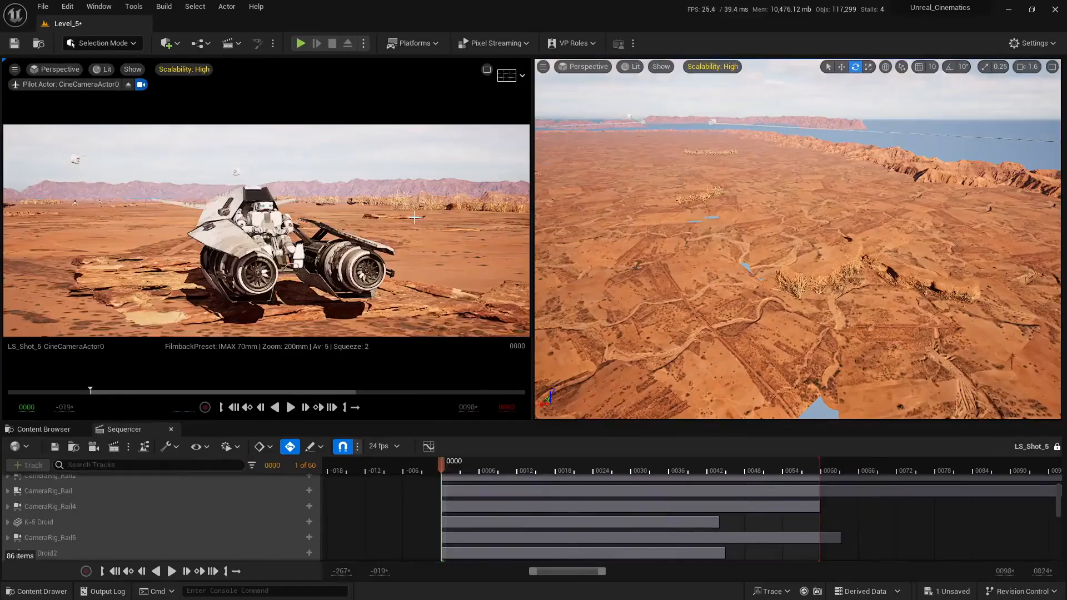
key(shift+3)
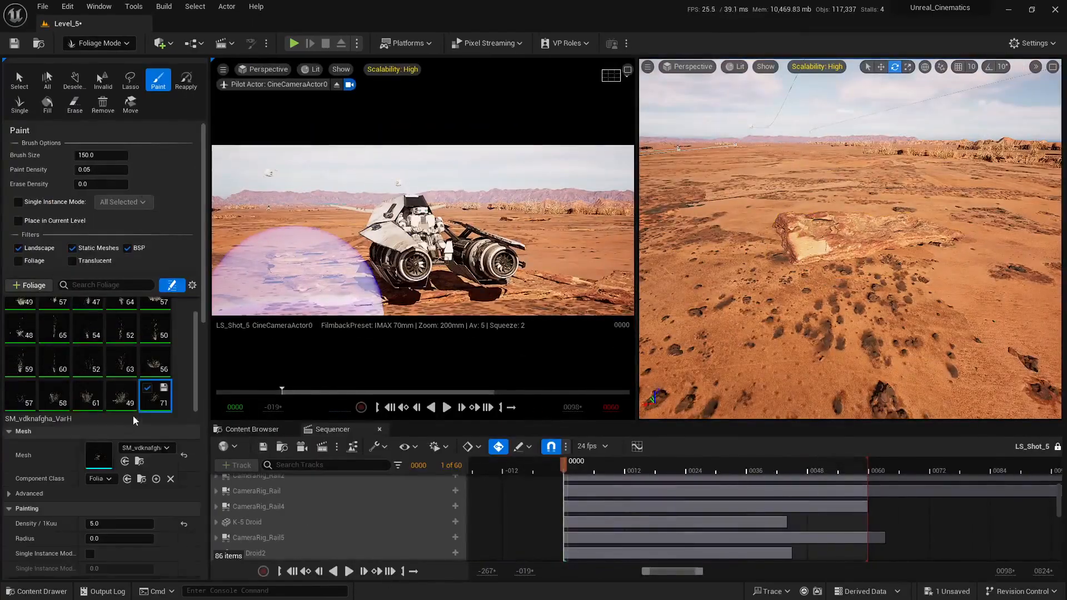
key(shift+1)
right_drag(778, 244, 783, 300)
key(w)
mouse_move(876, 238)
mouse_down()
mouse_move(690, 261)
mouse_move(769, 212)
mouse_up()
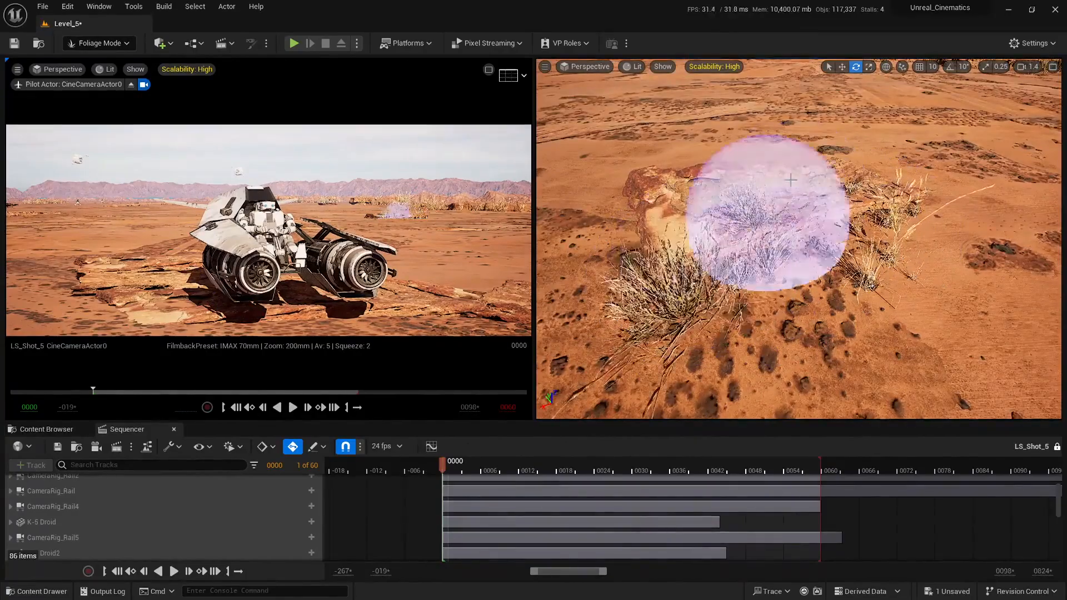
right_drag(769, 212, 770, 241)
key(s)
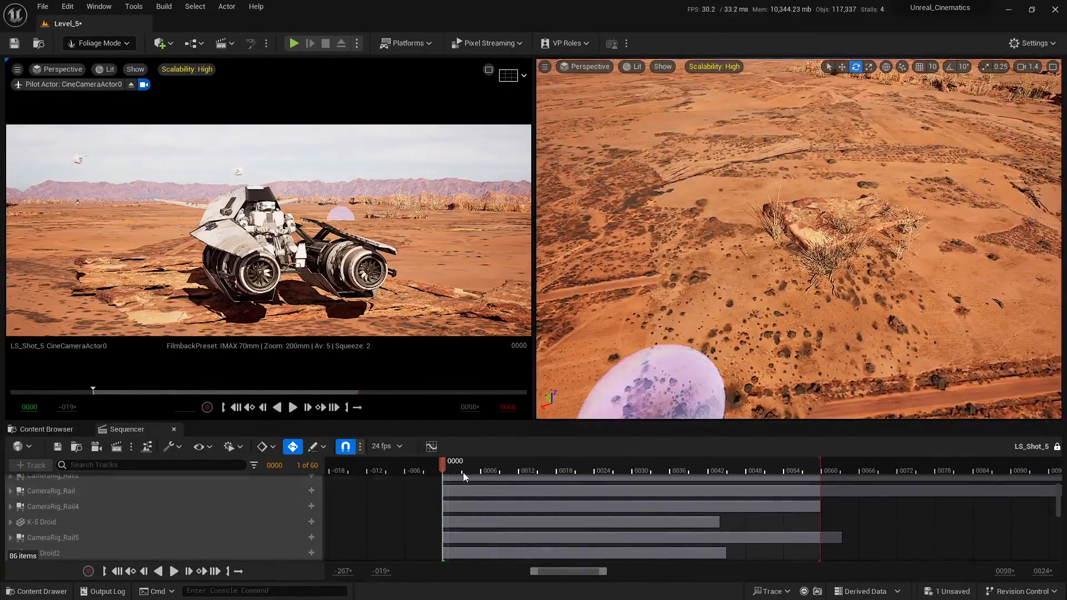
Step: Move LS_Shot_5 to frame 0031 and bring the hollow, crumbling rock formation into view in Foliage mode
drag(462, 472, 640, 472)
right_drag(640, 245, 572, 217)
key(shift+1)
click(778, 239)
key(shift+3)
right_drag(778, 239, 770, 231)
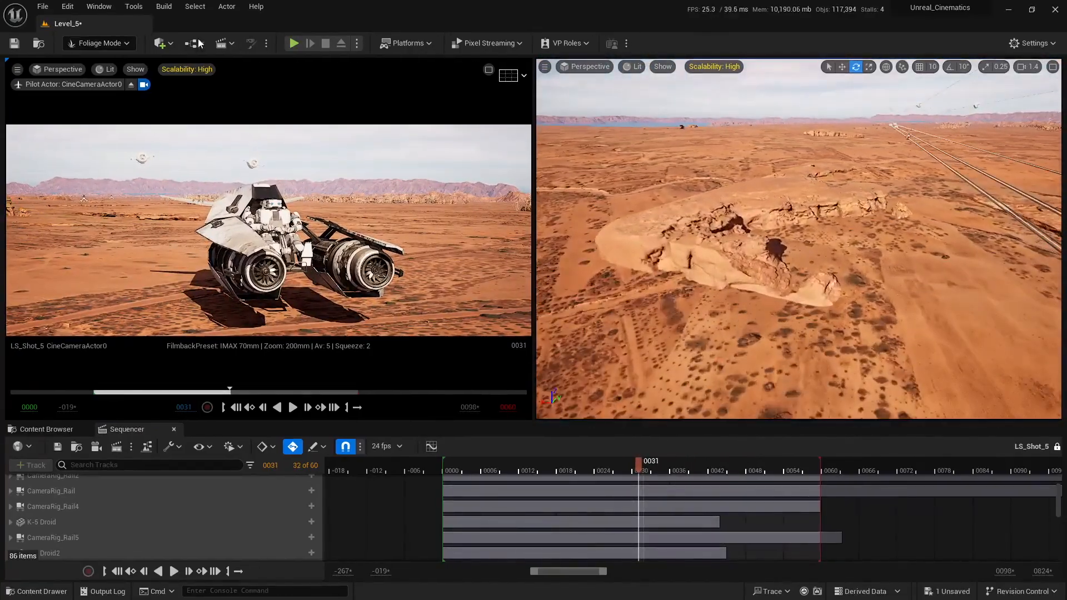
Step: Select all 20 foliage types and set their uniform scale range to 0.1 to 1
drag(4, 108, 221, 110)
click(23, 311)
scroll(81, 399, down, 2)
shift+click(168, 364)
scroll(168, 366, down, 7)
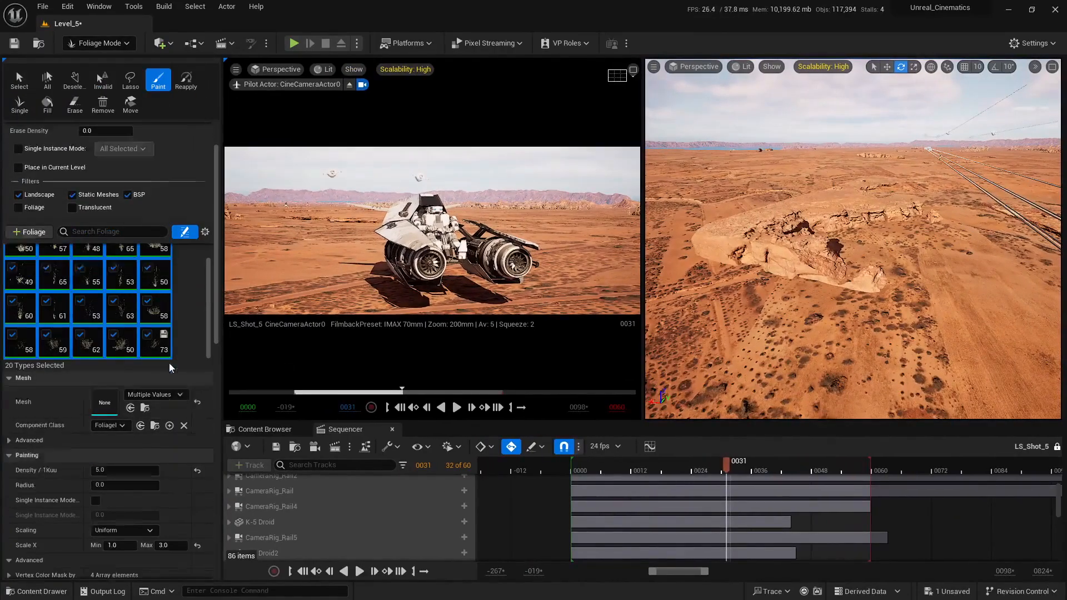
click(123, 438)
text(0.1)
key(Return)
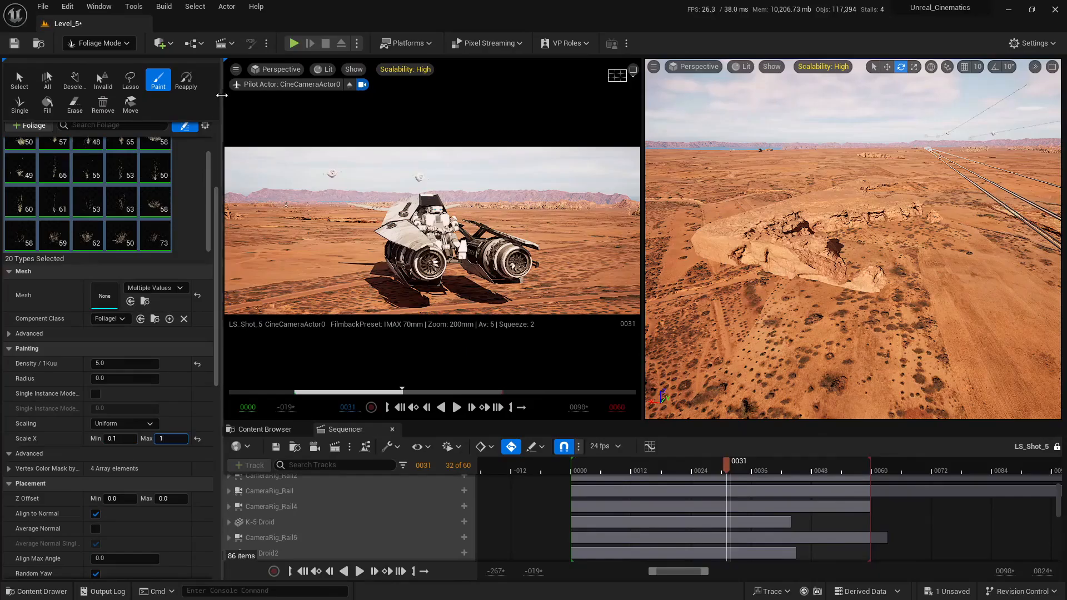
Step: Set the uniform scale range of the 20 foliage types to 1.0 to 3 and collapse the foliage panel to enlarge the viewports
mouse_move(222, 112)
mouse_down()
mouse_move(4, 114)
mouse_move(232, 109)
mouse_up()
click(178, 438)
text(3)
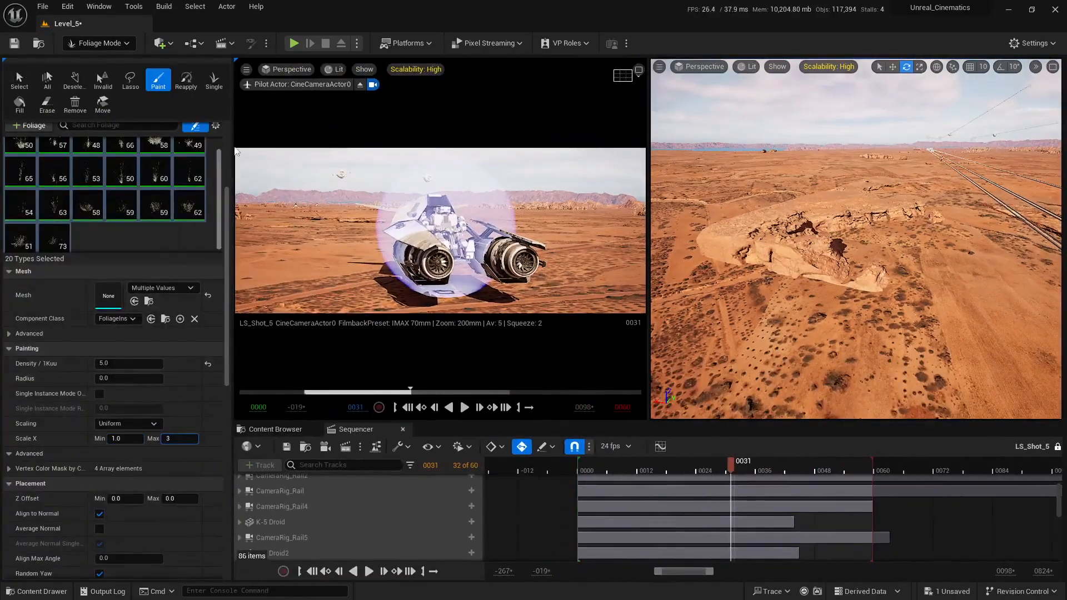
drag(233, 152, 25, 156)
drag(25, 91, 3, 93)
Step: Paint plants around the base and openings of the hollow, crumbling rock formation, covering its far side too
right_drag(772, 373, 799, 411)
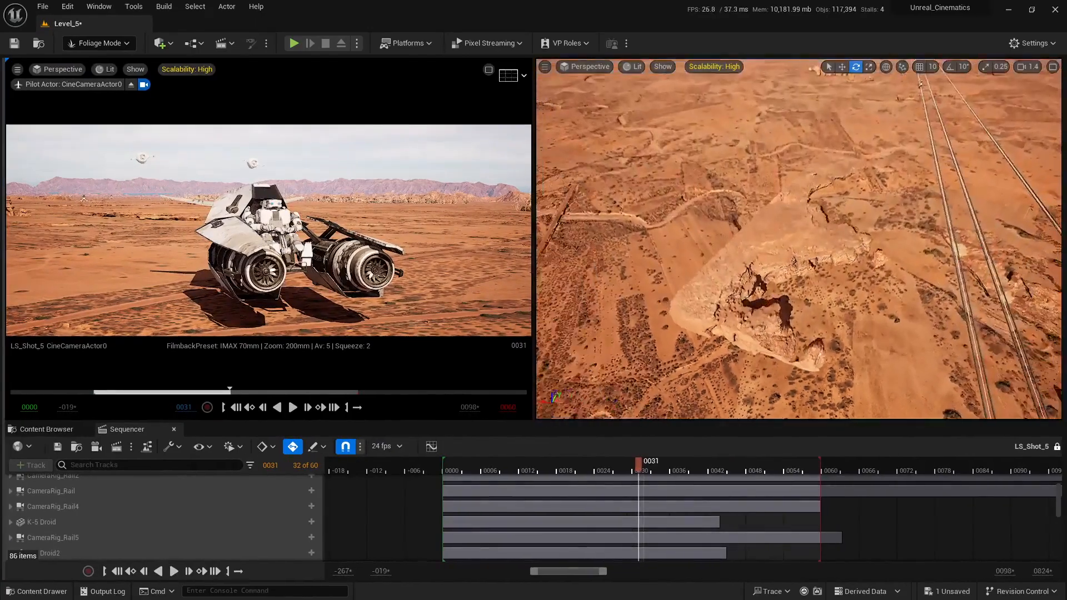
right_drag(694, 189, 695, 237)
right_drag(808, 248, 832, 219)
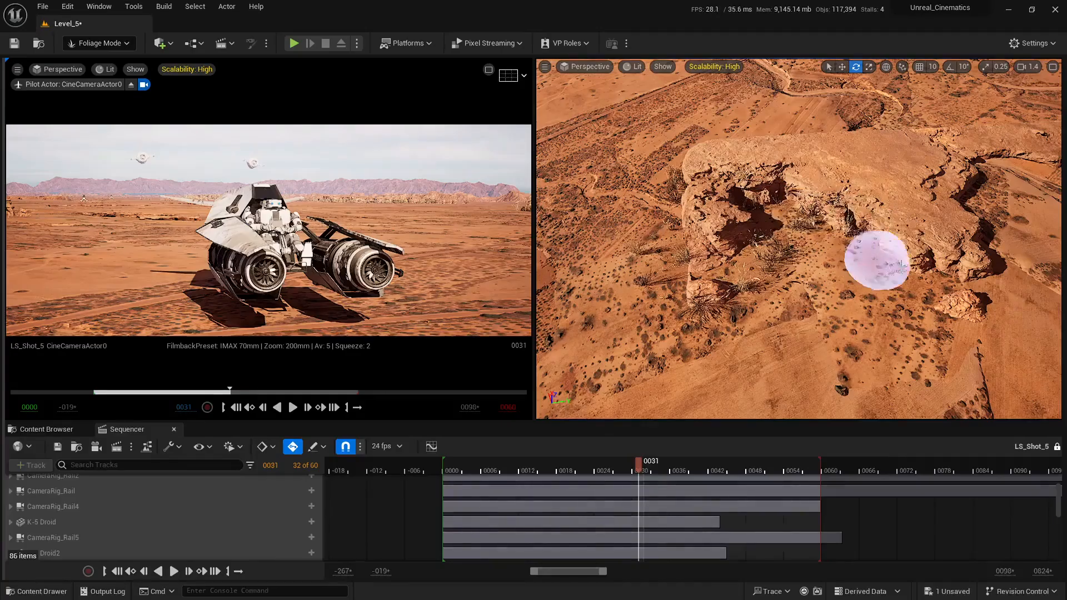
right_drag(905, 281, 723, 313)
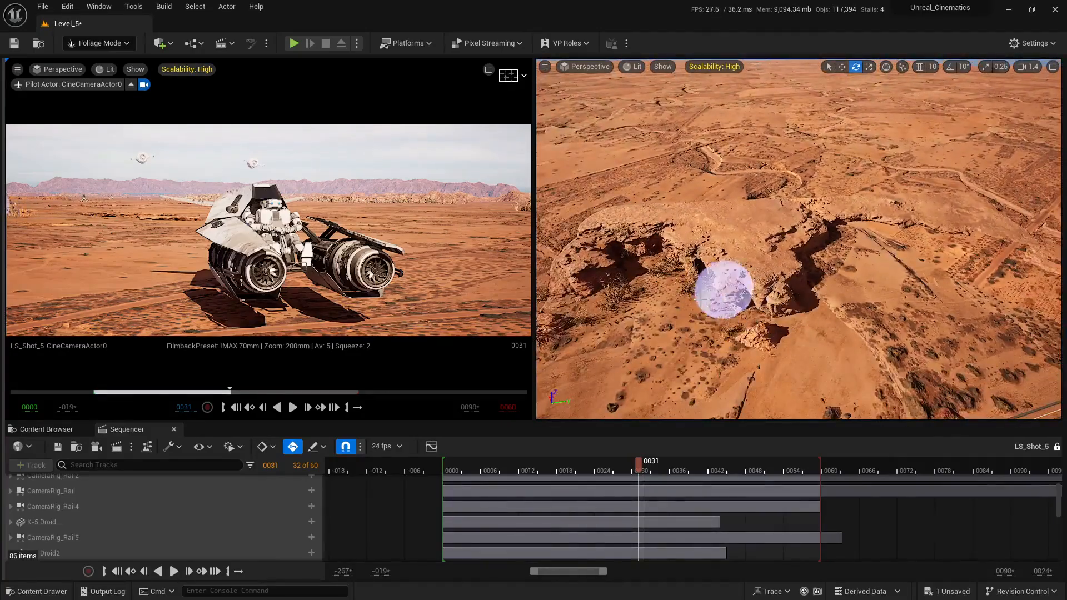
right_drag(894, 240, 744, 284)
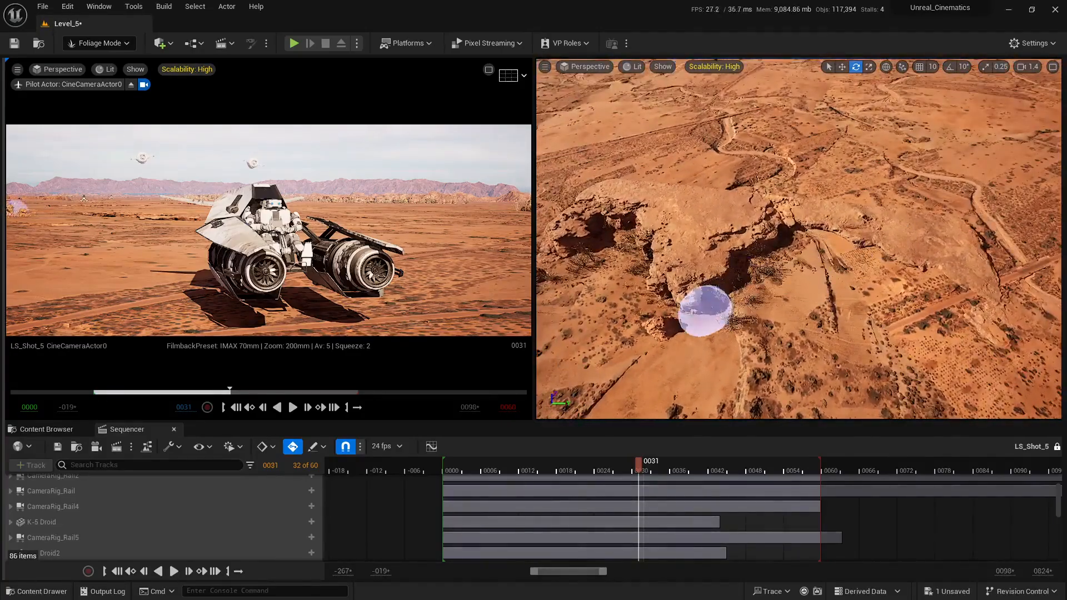
right_drag(862, 244, 668, 289)
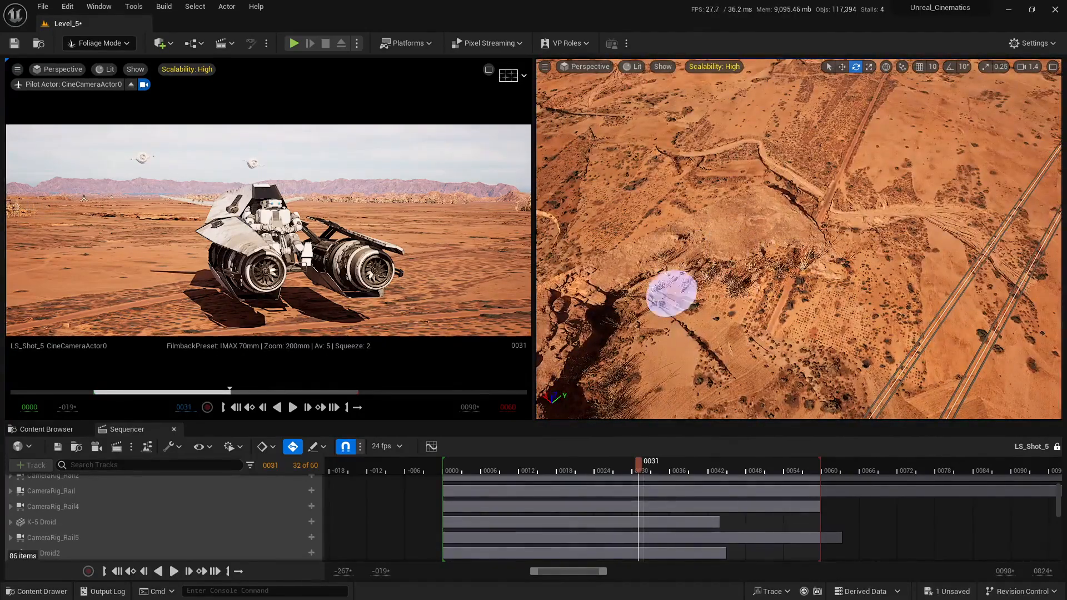
right_drag(787, 255, 966, 244)
Step: Check the painted hollow rock formation in LS_Shot_5 at frames 0044 and 0033
scroll(801, 256, up, 2)
mouse_move(621, 472)
mouse_down()
mouse_move(452, 475)
mouse_move(720, 493)
mouse_up()
mouse_move(676, 274)
right_down()
mouse_move(677, 311)
mouse_move(646, 252)
right_up()
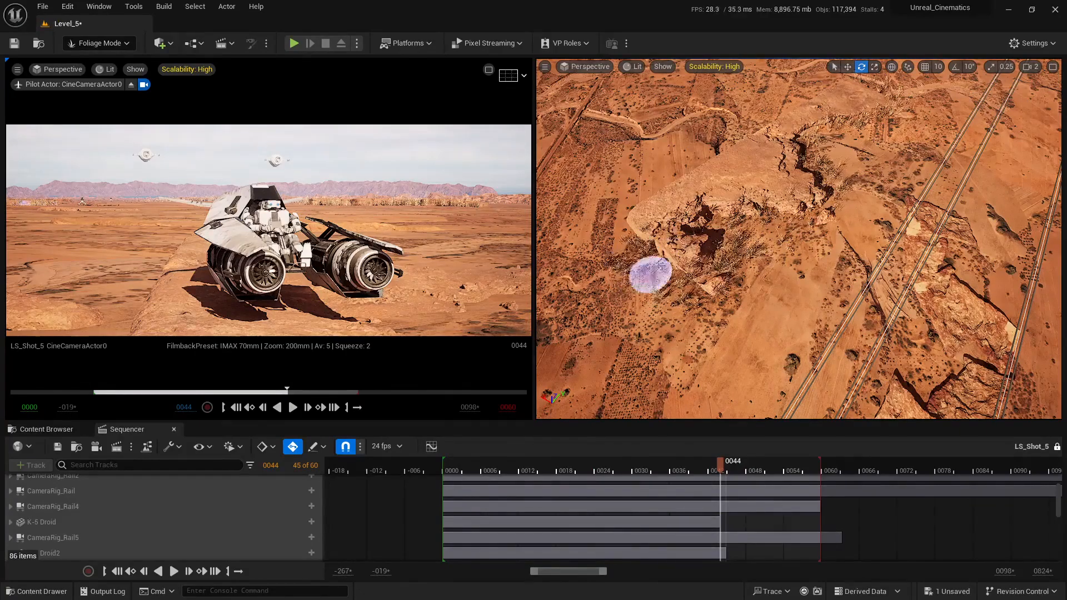
mouse_move(719, 467)
mouse_down()
mouse_move(642, 468)
mouse_move(733, 468)
mouse_move(448, 469)
mouse_move(761, 468)
mouse_move(651, 469)
mouse_up()
mouse_move(778, 192)
right_down()
mouse_move(747, 195)
mouse_move(800, 250)
right_up()
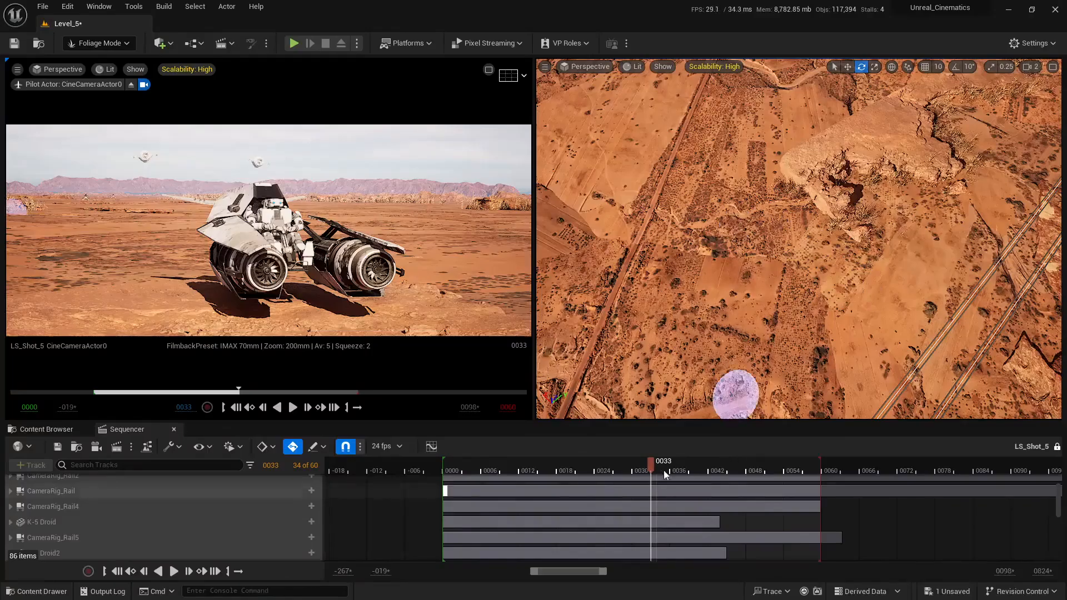
Step: Move LS_Shot_5 to frame 0016, focus on the long rock ridge in the background, and paint plants along its base
drag(664, 471, 544, 482)
right_drag(722, 278, 727, 177)
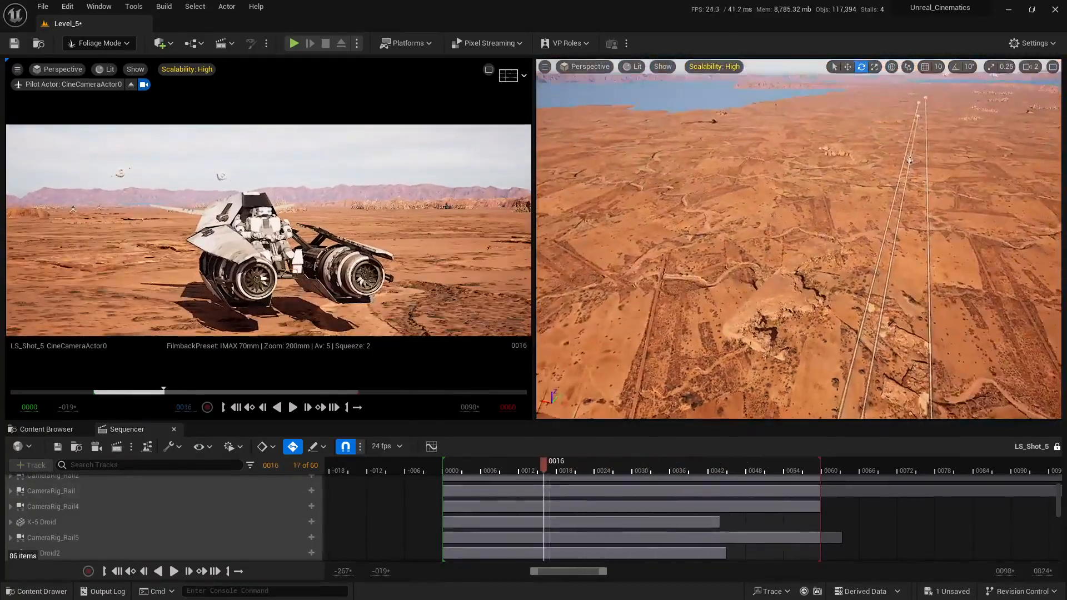
right_drag(664, 272, 702, 247)
key(shift+1)
key(shift+3)
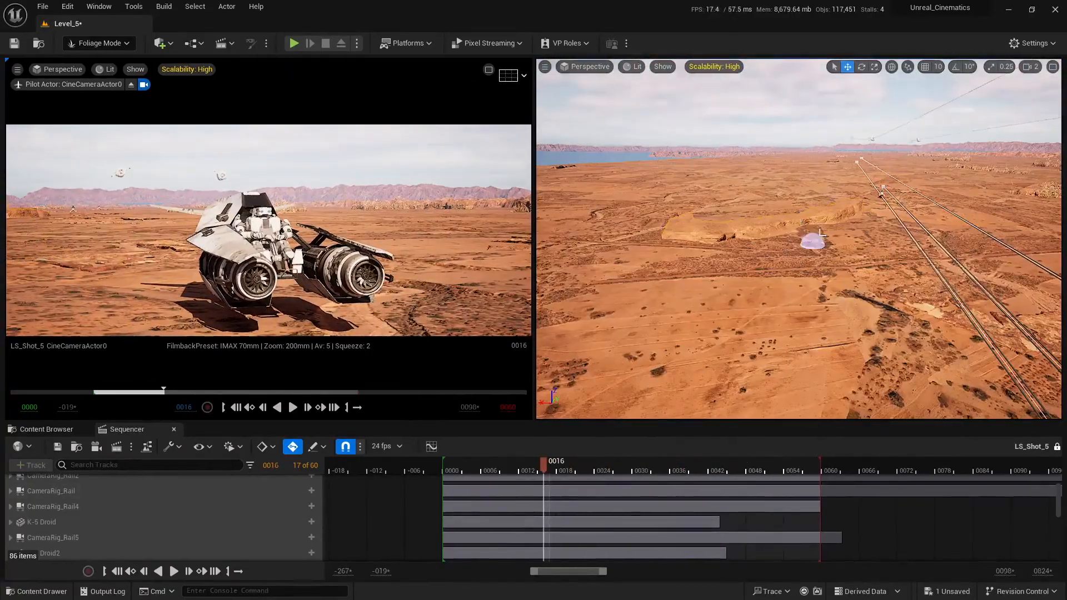
right_drag(809, 238, 886, 227)
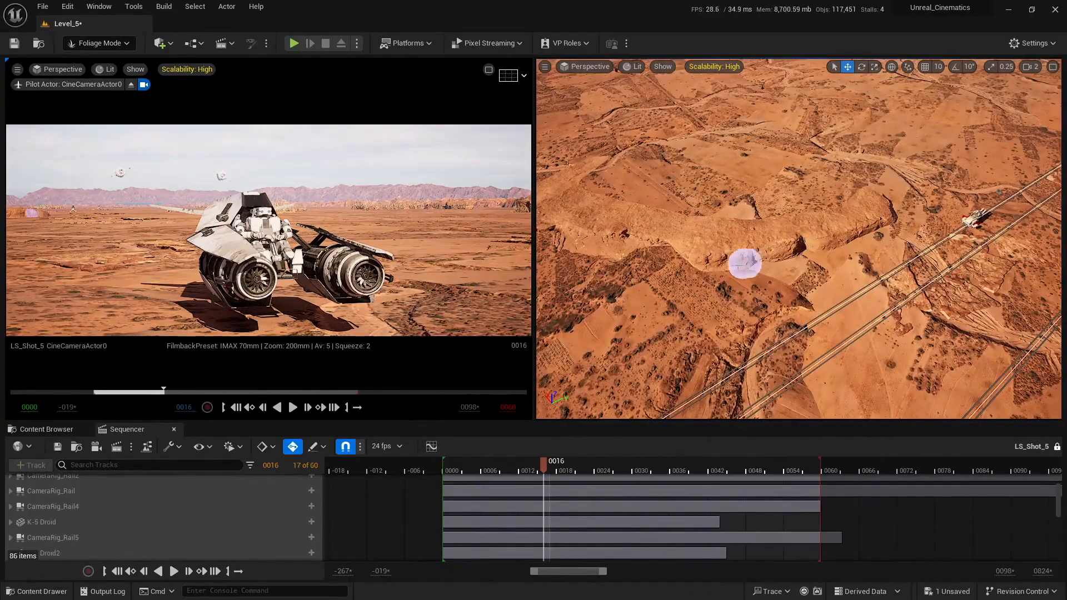
right_drag(650, 285, 697, 267)
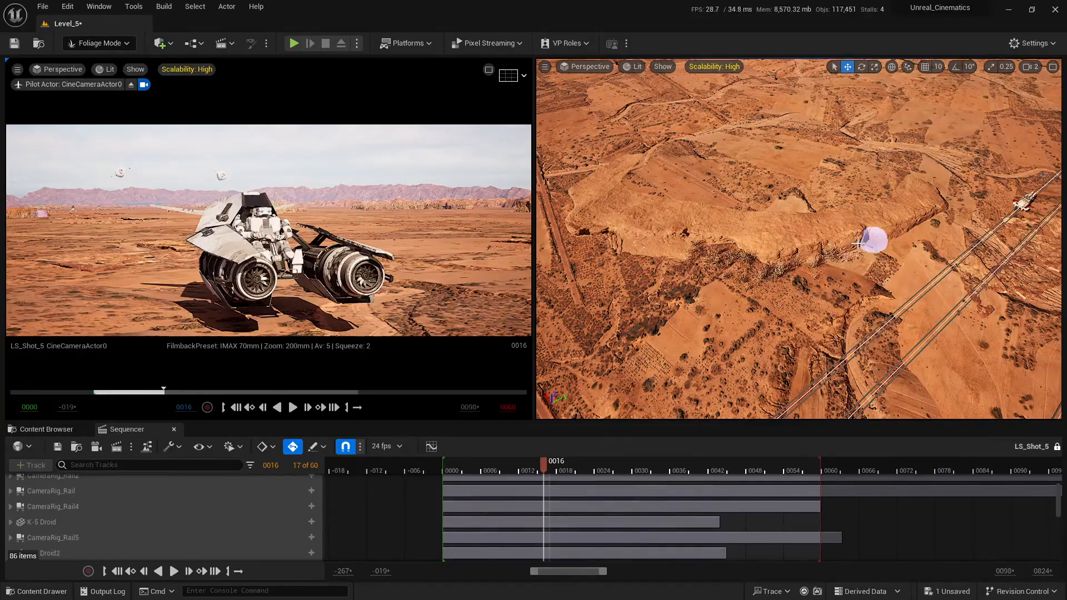
Step: Play back LS_Shot_5 to check how the plants along the long ridge look in motion
drag(546, 466, 448, 467)
key(space)
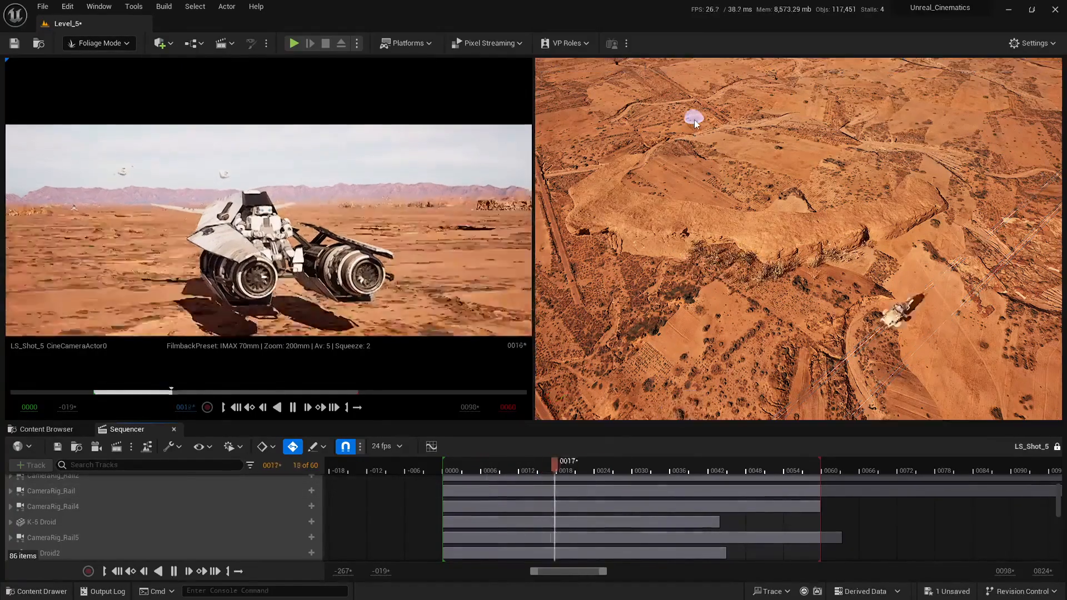
key(space)
right_drag(692, 333, 728, 325)
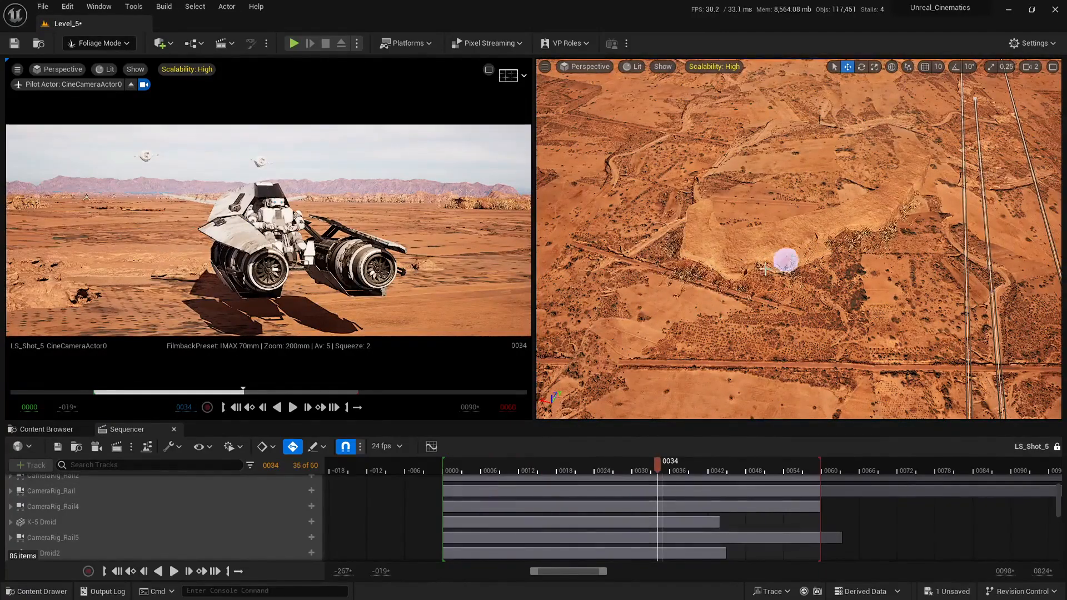
Step: Move LS_Shot_5 to frame 0005, focus on the background rock formation seen there, and paint plants around its broken face
drag(613, 466, 472, 471)
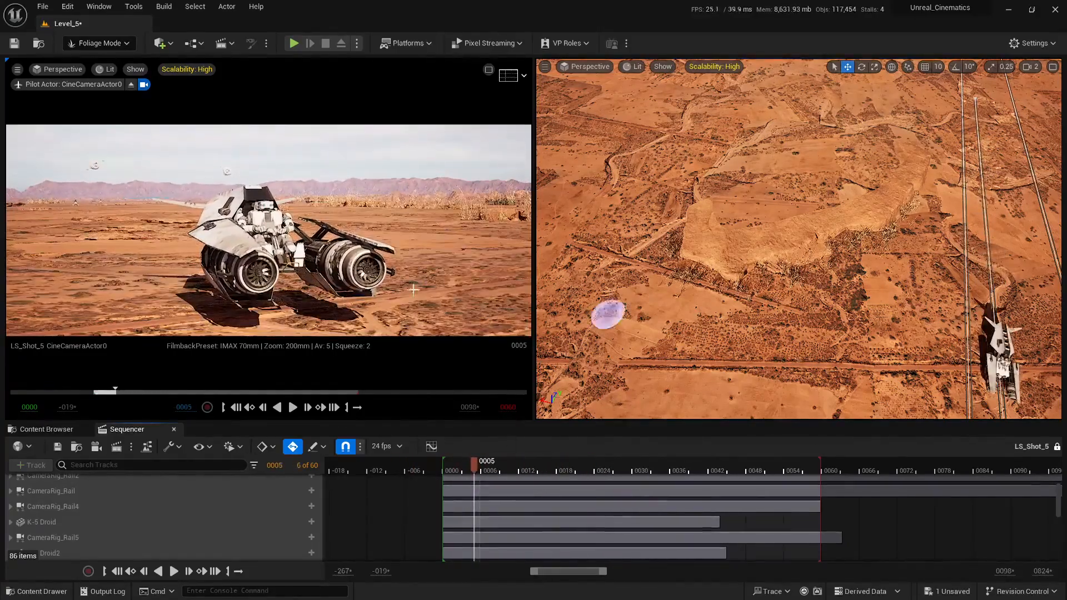
key(shift+1)
mouse_move(754, 274)
right_down()
mouse_move(778, 289)
mouse_move(754, 274)
mouse_move(694, 289)
mouse_move(677, 239)
right_up()
key(shift+3)
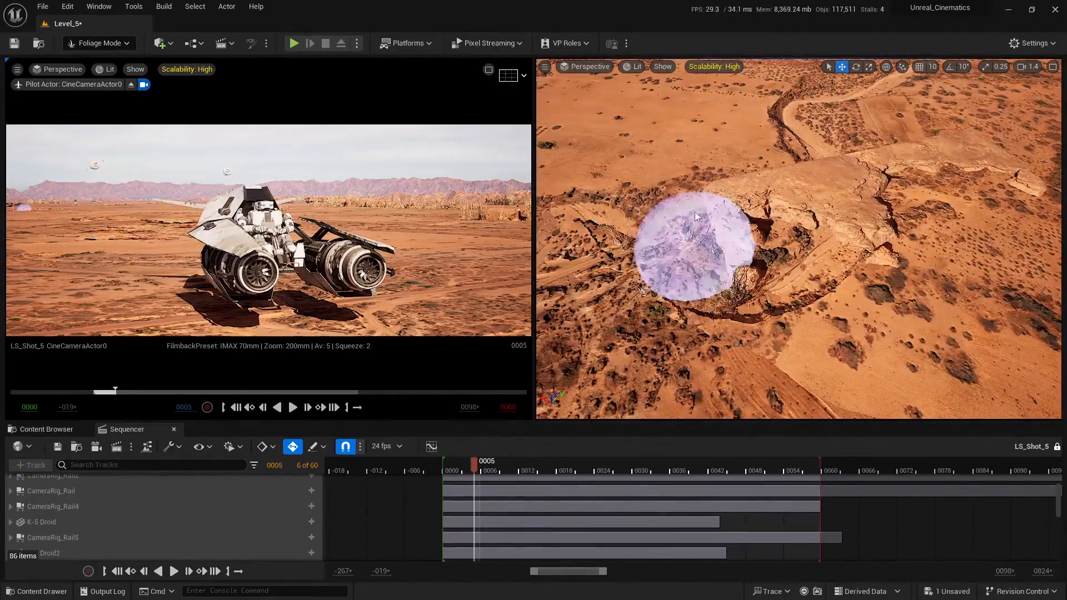
right_drag(888, 244, 822, 213)
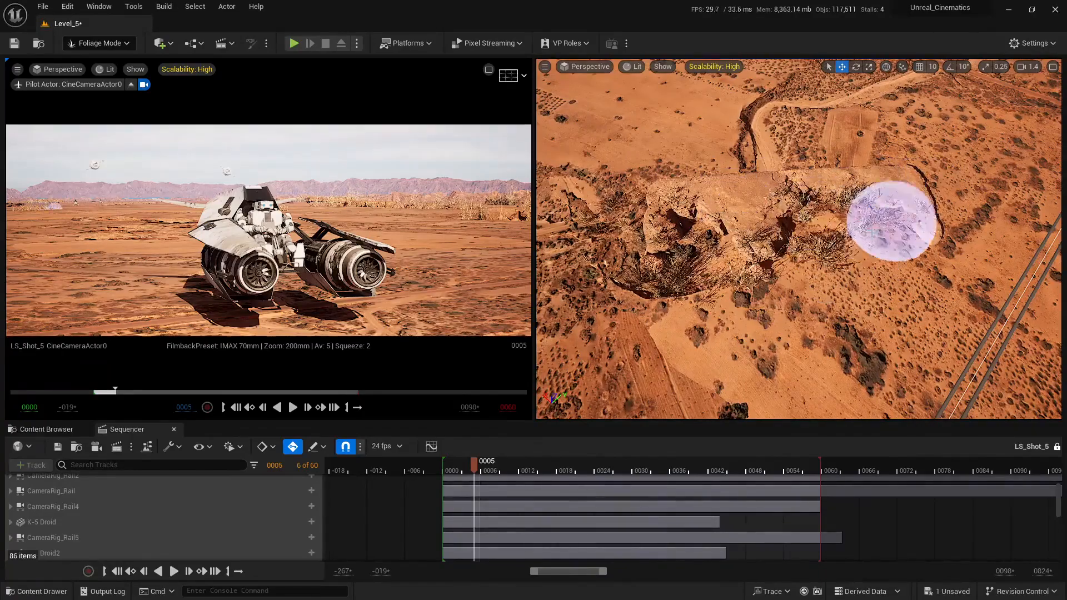
Step: Review the opening of LS_Shot_5 and return it to frame 0000 to check the new plants
click(453, 470)
key(space)
mouse_move(450, 465)
mouse_down()
mouse_move(424, 462)
mouse_move(476, 468)
mouse_move(405, 468)
mouse_move(443, 468)
mouse_up()
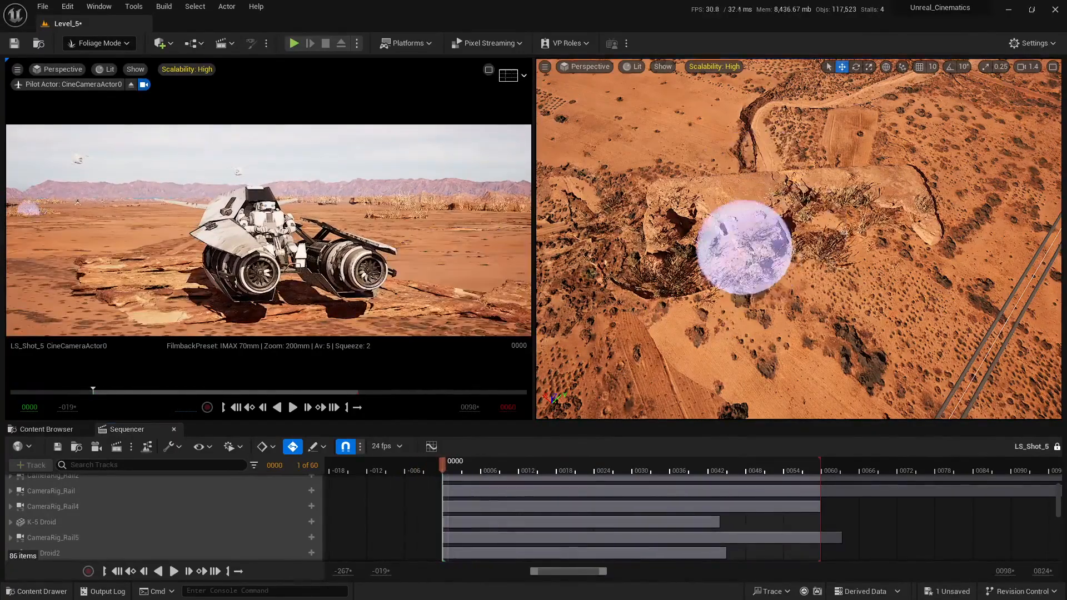
Step: Move LS_Shot_5 to frame -006 and paint plants around the low, flat rock beside the dirt fields
right_drag(744, 247, 794, 172)
drag(451, 470, 405, 469)
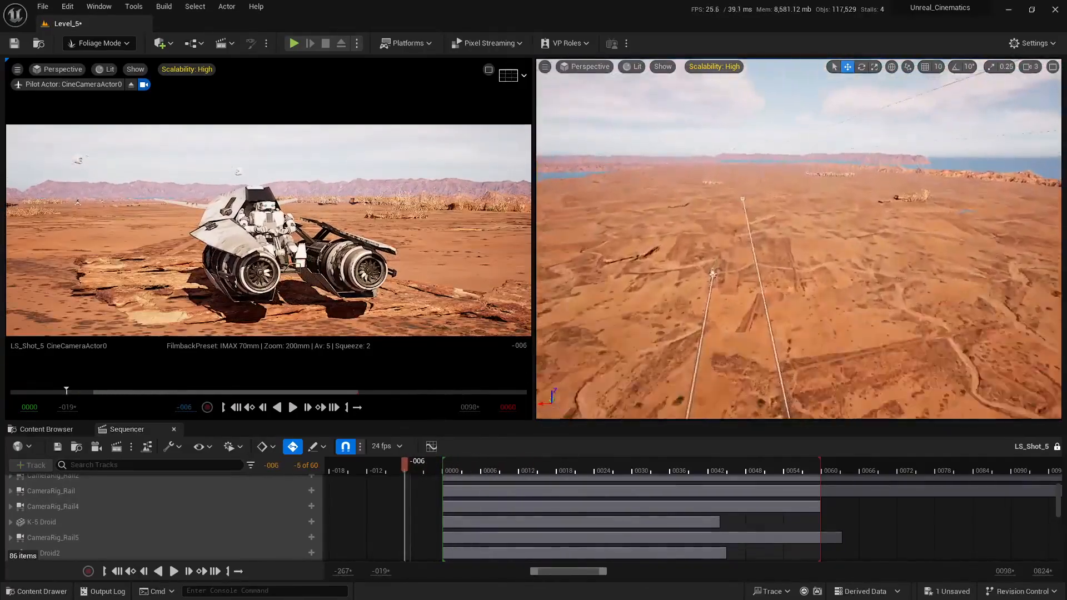
key(w)
scroll(761, 240, down, 4)
mouse_move(761, 240)
right_down()
mouse_move(760, 300)
mouse_move(761, 240)
right_up()
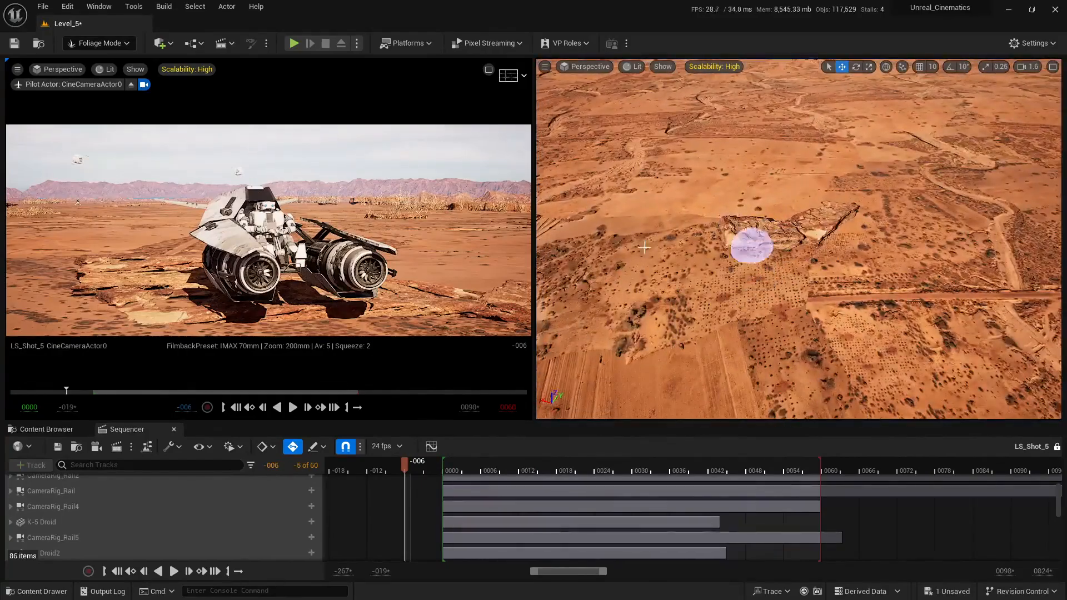
Step: Focus on the jagged rock at the edge of the frame -006 shot and paint plants around its base
key(shift+1)
click(660, 248)
key(f)
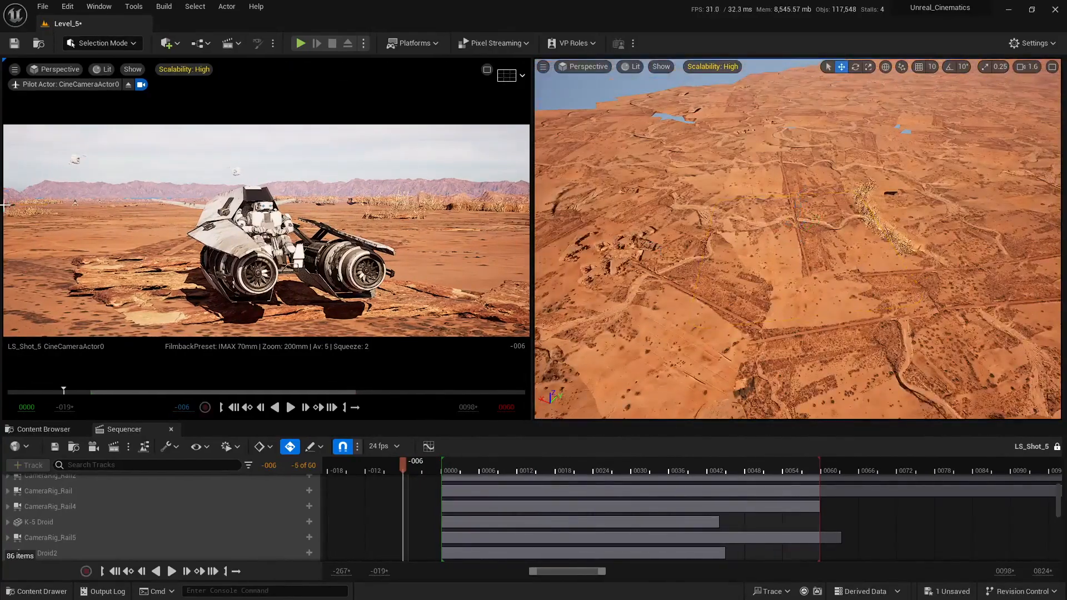
key(shift+3)
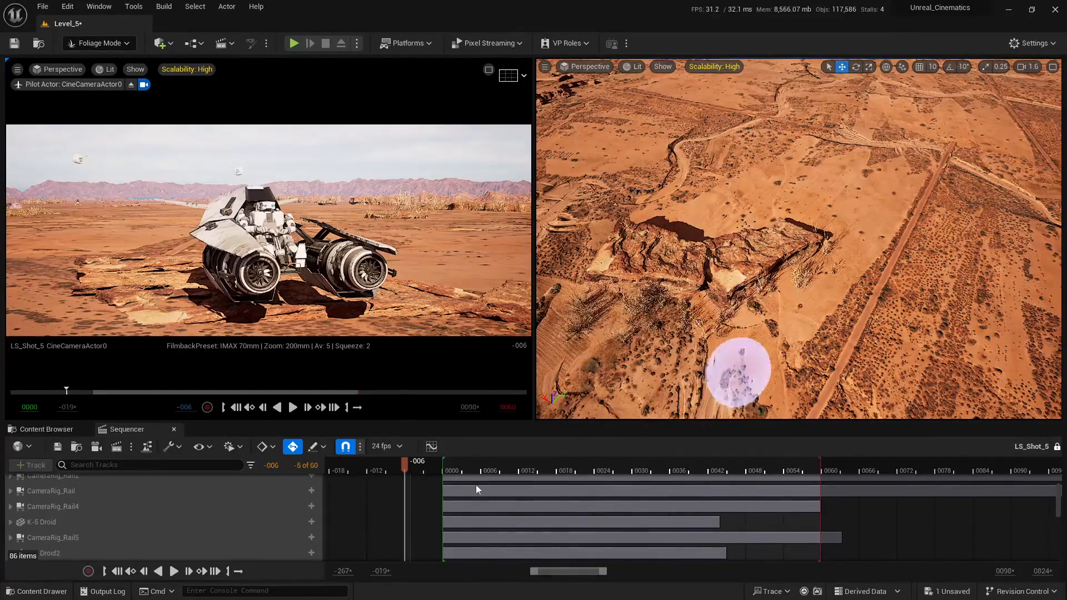
Step: Move LS_Shot_5 to frame 0046, focus on the split rock at the shot's edge, and paint plants around its first block
drag(444, 471, 733, 448)
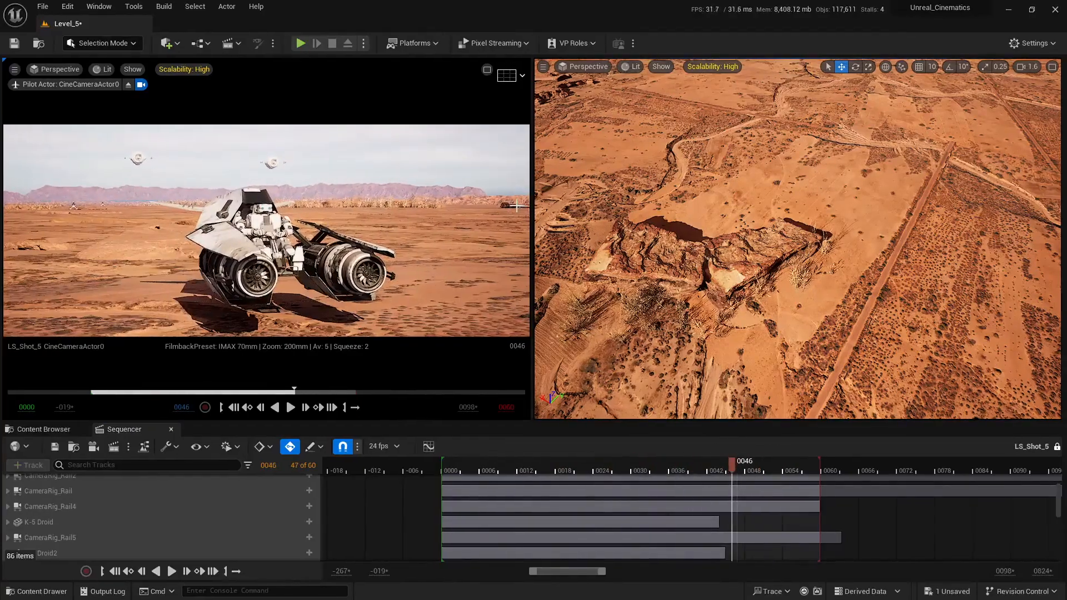
click(517, 206)
key(f)
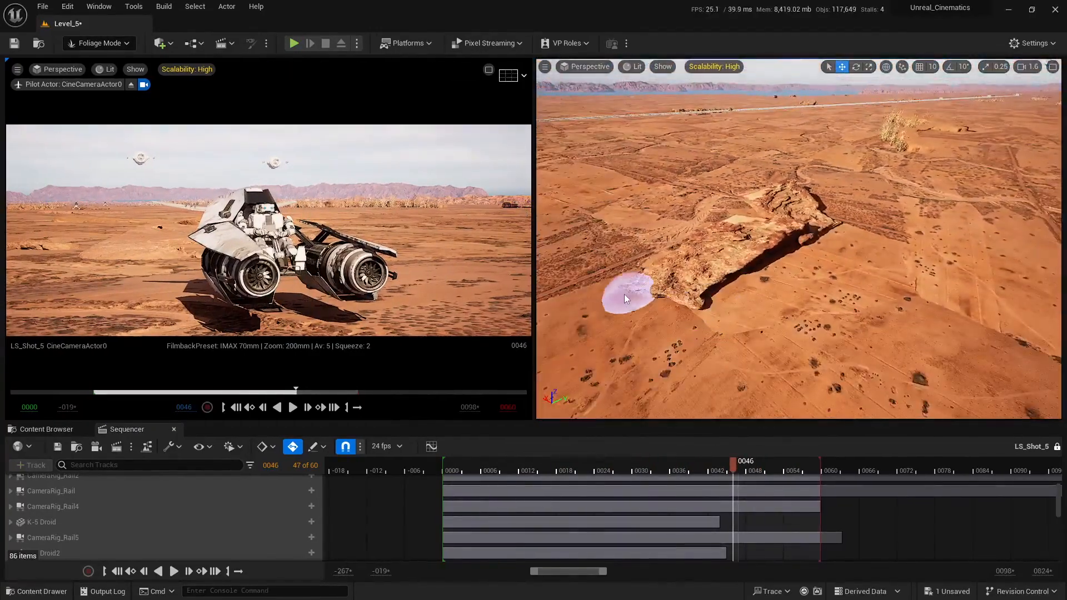
mouse_move(625, 299)
right_down()
mouse_move(595, 300)
mouse_move(722, 255)
mouse_move(924, 214)
mouse_move(708, 270)
mouse_move(545, 225)
right_up()
mouse_move(871, 157)
right_down()
mouse_move(754, 276)
mouse_move(766, 316)
mouse_move(743, 298)
right_up()
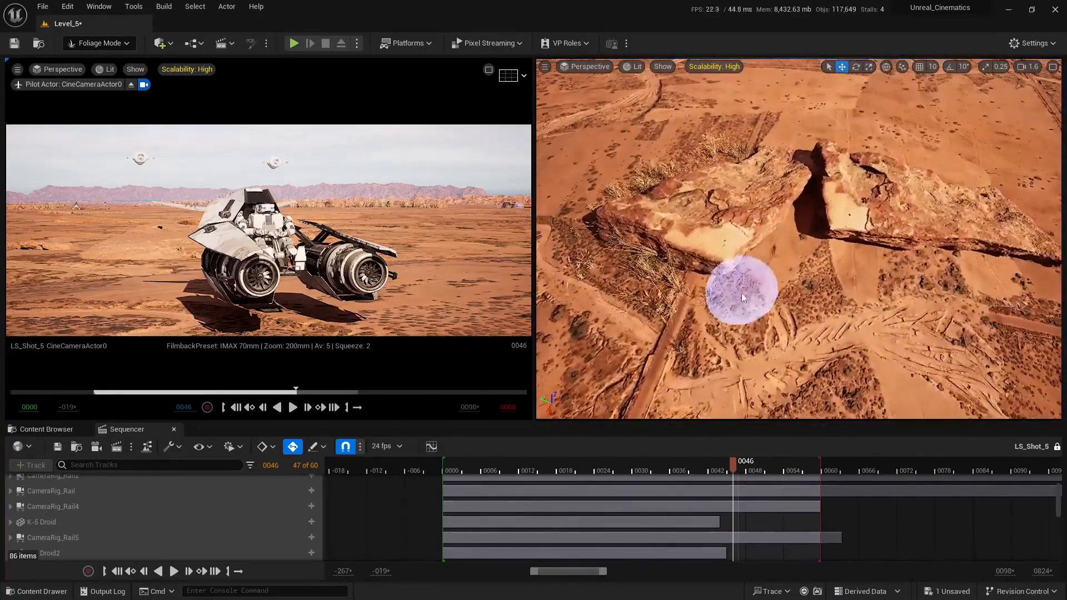
mouse_move(800, 255)
mouse_down()
mouse_move(788, 250)
mouse_move(800, 276)
mouse_move(824, 278)
mouse_up()
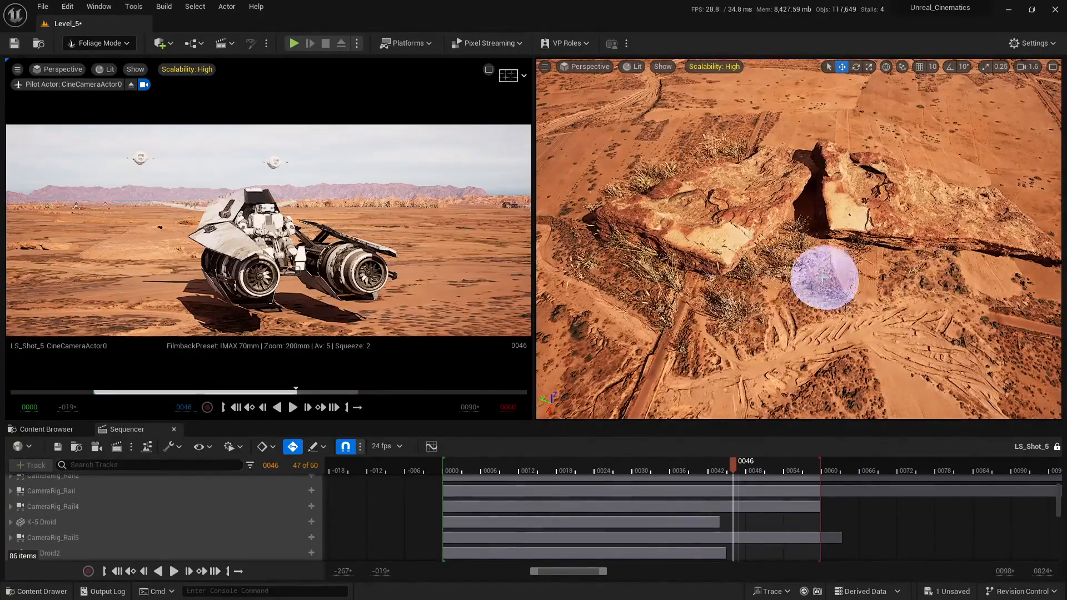
Step: Paint plants along the base of the second block of the split rock and inspect the foliage around both blocks
mouse_move(824, 278)
right_down()
mouse_move(883, 278)
mouse_move(852, 269)
right_up()
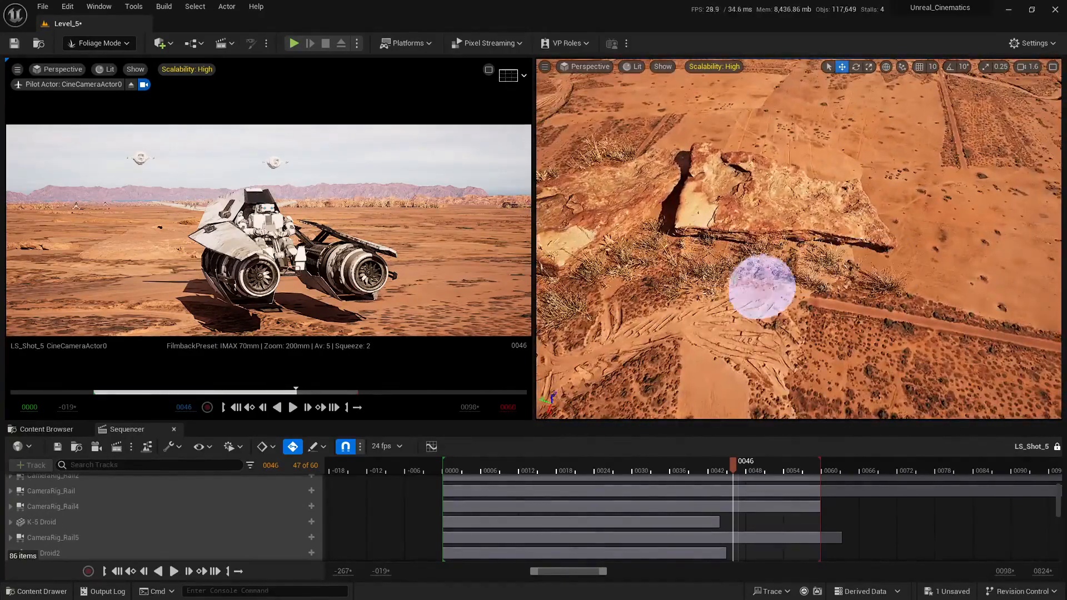
mouse_move(762, 286)
right_down()
mouse_move(785, 288)
mouse_move(784, 250)
right_up()
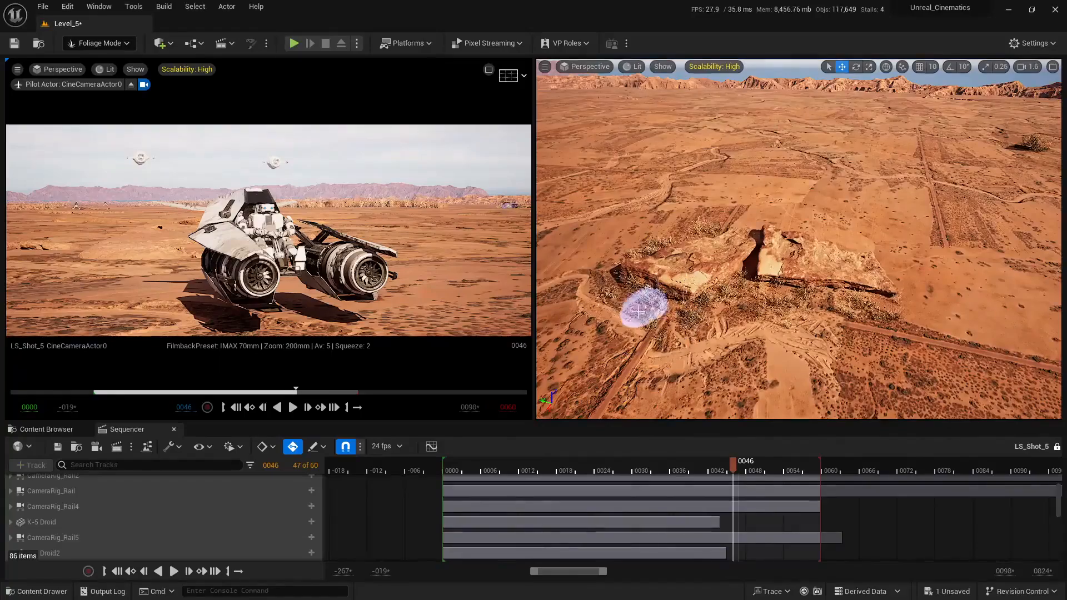
mouse_move(638, 312)
right_down()
mouse_move(642, 356)
mouse_move(611, 358)
right_up()
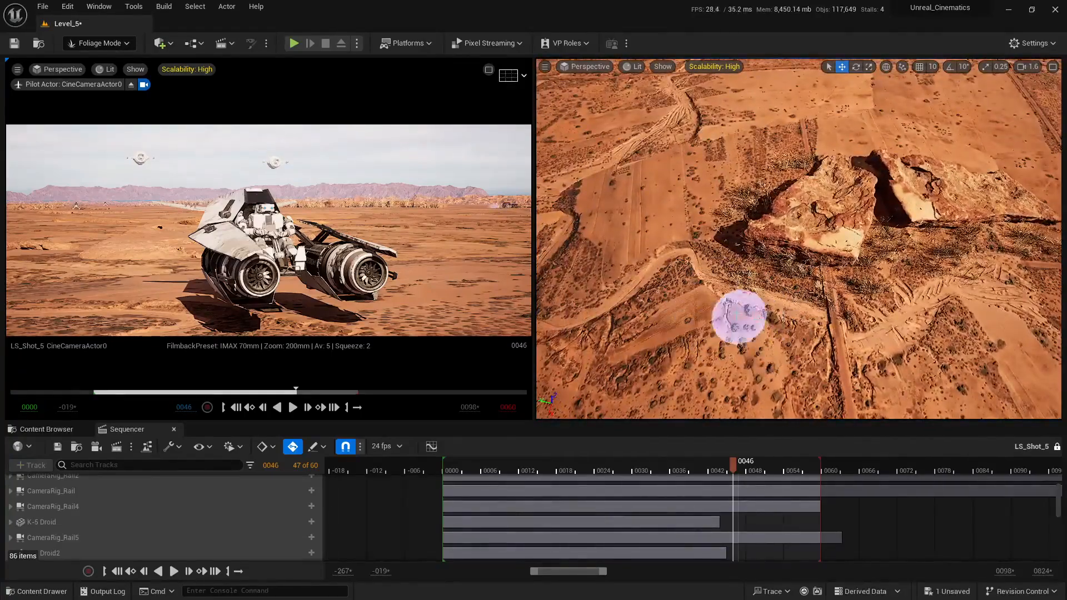
right_drag(739, 316, 694, 375)
drag(738, 469, 733, 468)
right_drag(802, 303, 819, 303)
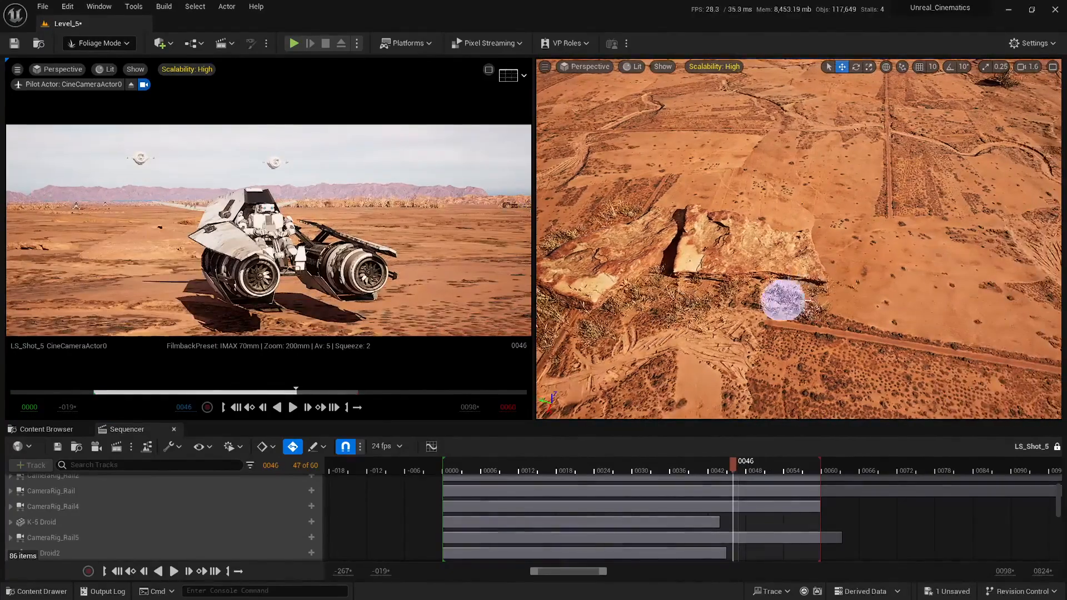
Step: Move LS_Shot_5 to frame 0060 and bring the rock formation at the shot's edge into view in Foliage mode
drag(733, 468, 819, 498)
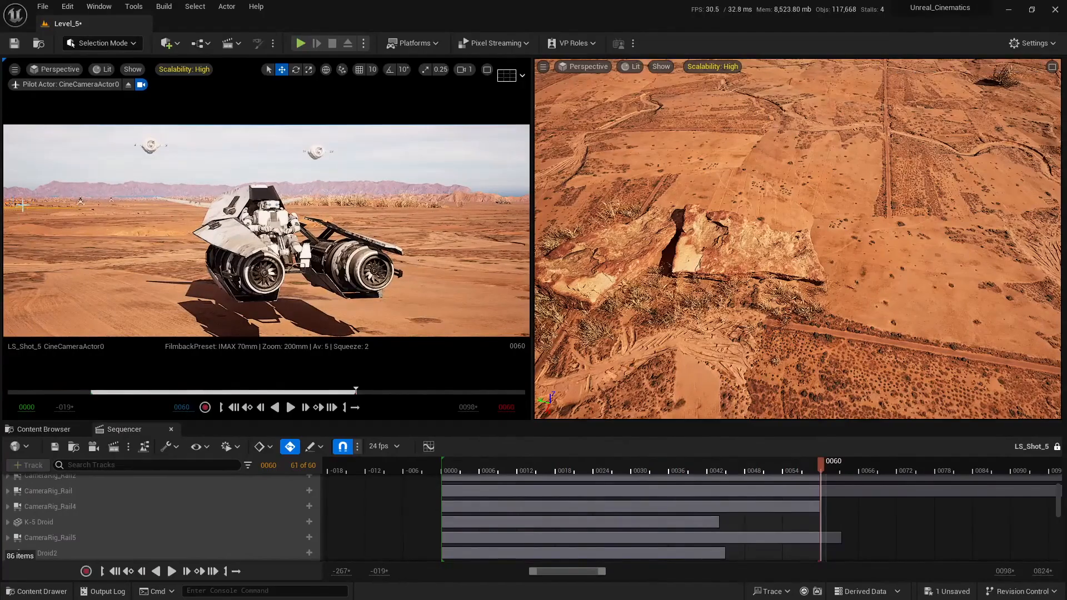
click(23, 206)
key(f)
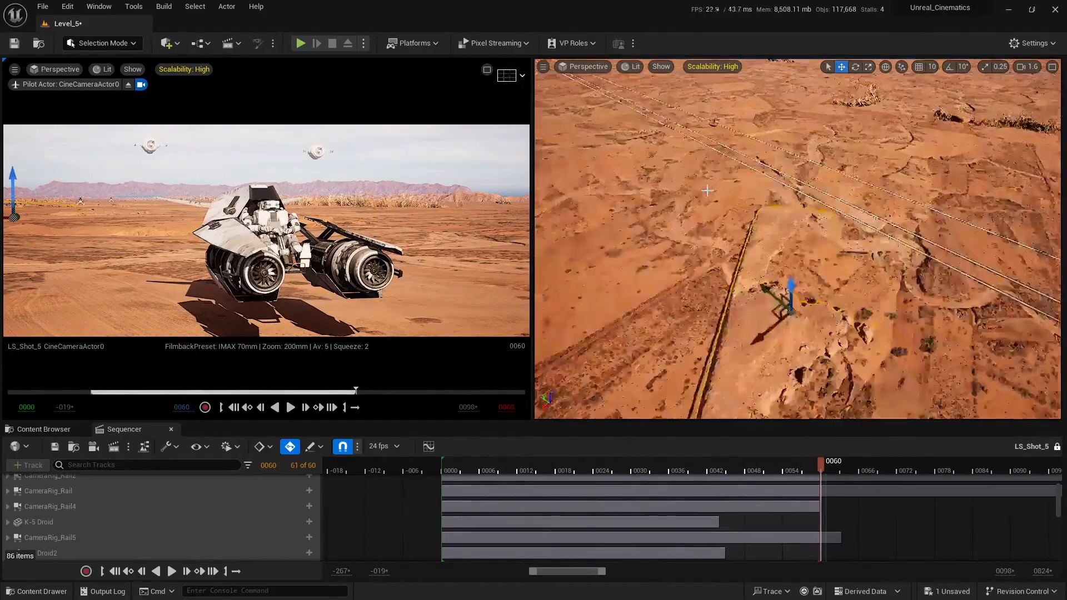
mouse_move(798, 238)
right_down()
mouse_move(675, 223)
mouse_move(810, 243)
mouse_move(805, 266)
right_up()
key(shift+3)
Step: Paint plants around the base and cavities of the rock formation seen at frame 0060, including its far side
click(679, 255)
right_drag(679, 255, 701, 216)
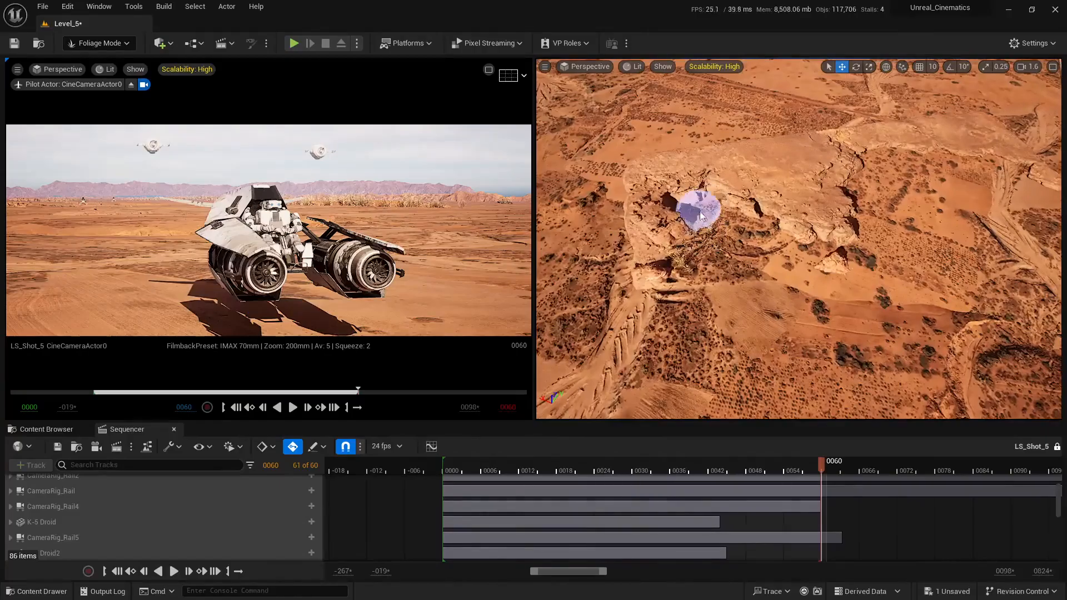
right_drag(883, 209, 889, 239)
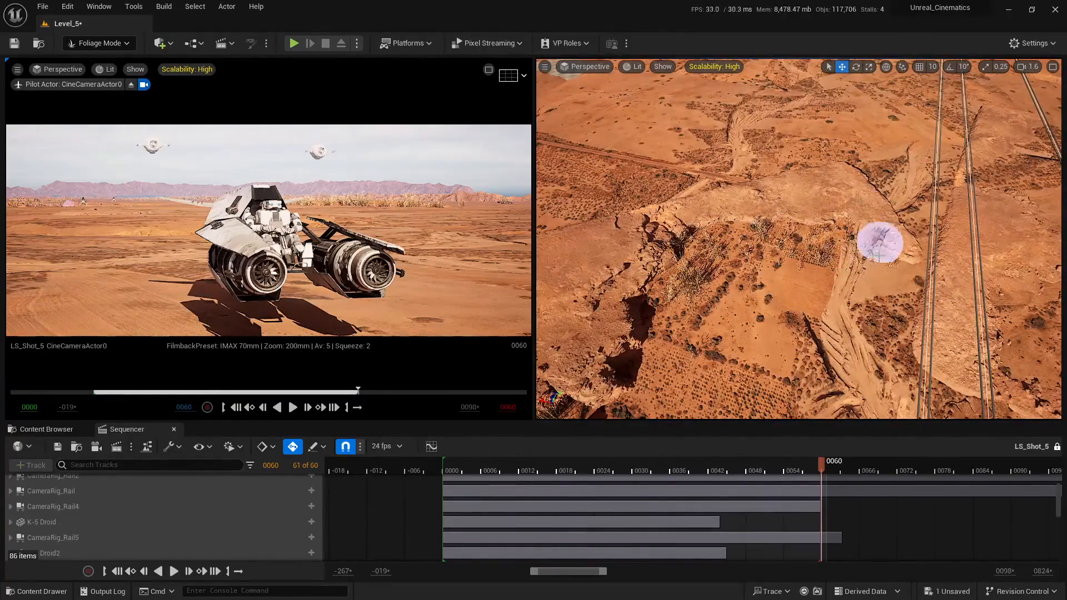
mouse_move(690, 299)
right_down()
mouse_move(730, 274)
mouse_move(852, 281)
right_up()
key(e)
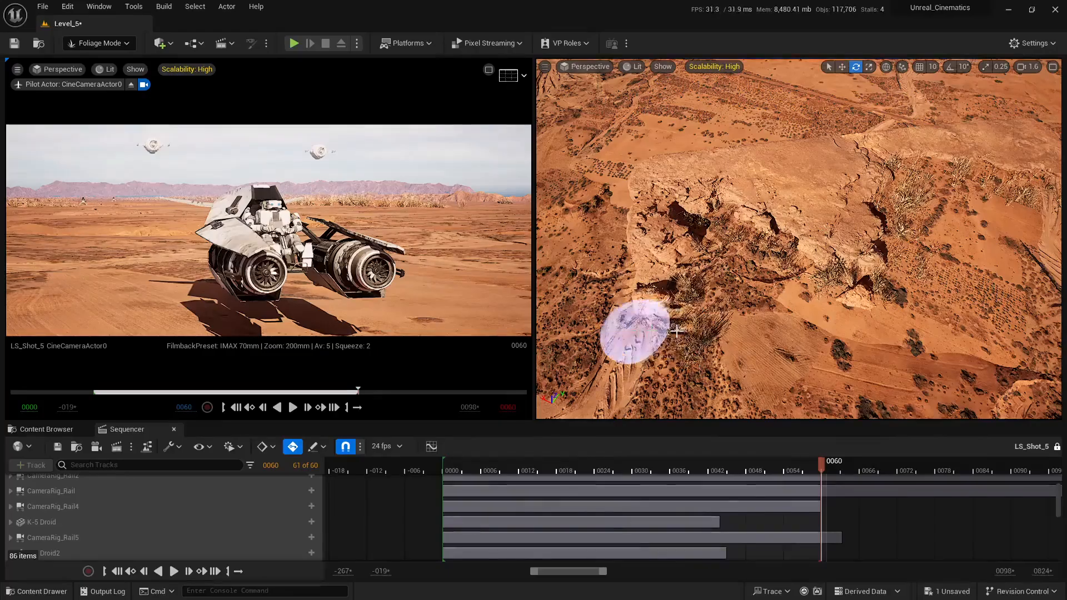
Step: Finish the foliage around the rock formation seen at frame 0060, inspect it, and move LS_Shot_5 to frame 0048
mouse_move(676, 332)
right_down()
mouse_move(761, 357)
mouse_move(849, 217)
right_up()
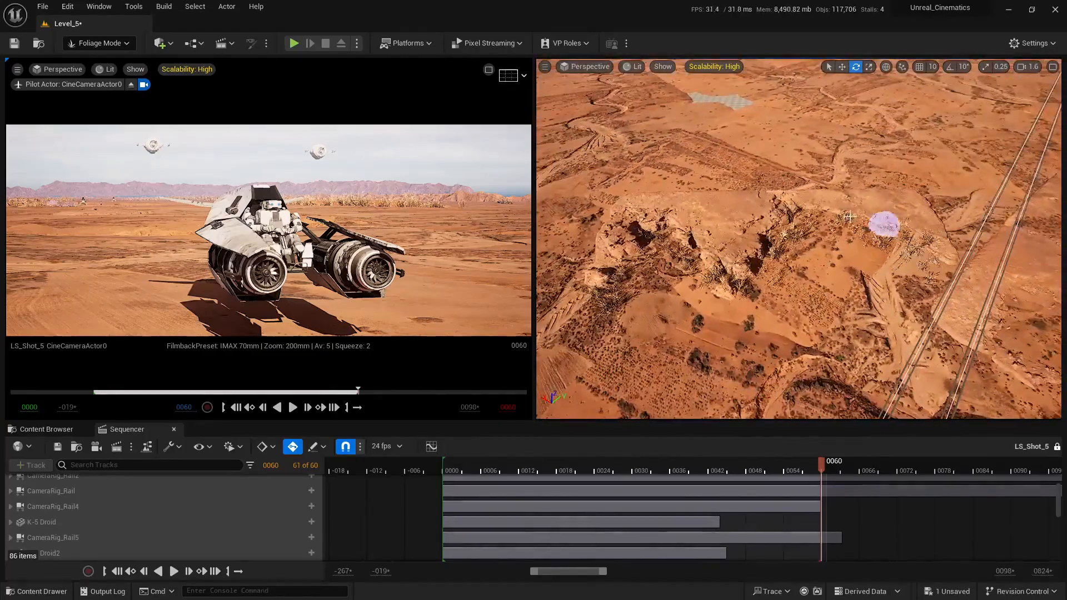
mouse_move(831, 297)
right_down()
mouse_move(749, 273)
mouse_move(786, 255)
right_up()
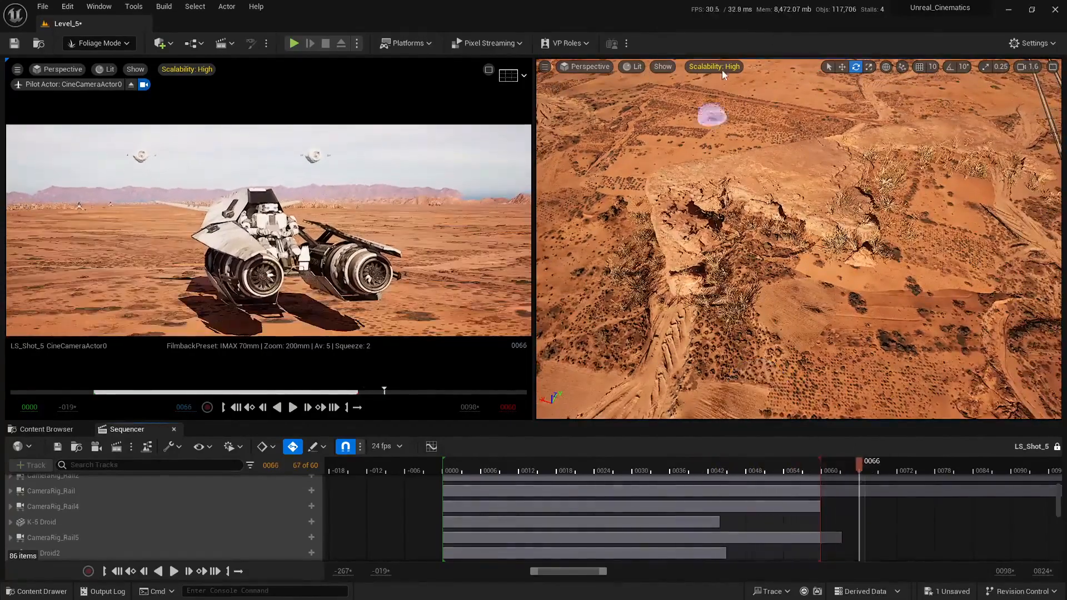
drag(859, 462, 751, 493)
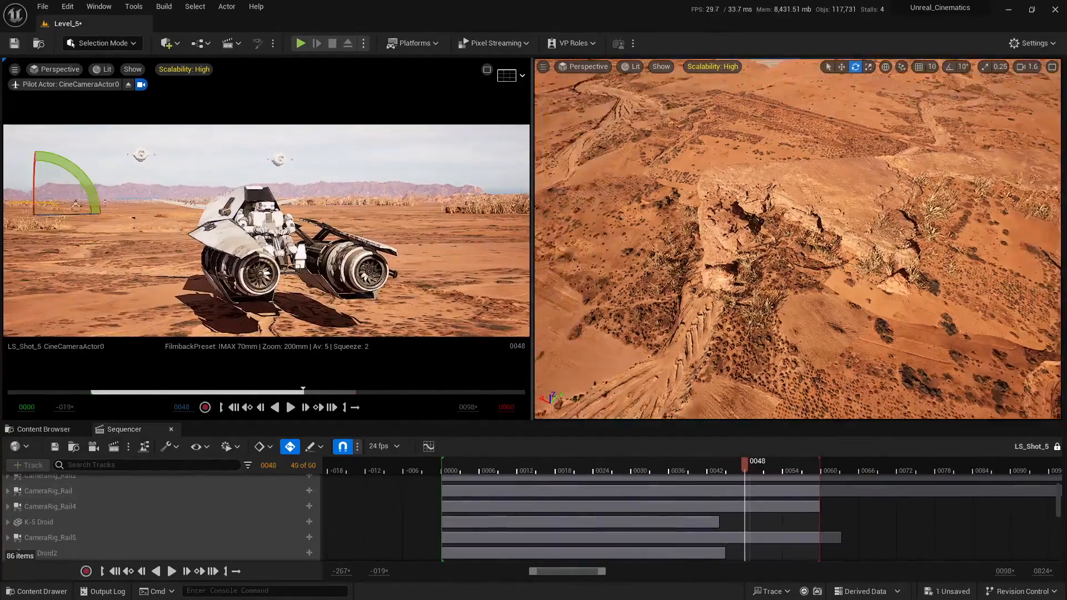
Step: Bring the cracked rock formation near the camera rails into view and paint plants around its base in Foliage mode
right_drag(798, 239, 615, 231)
right_drag(797, 239, 798, 239)
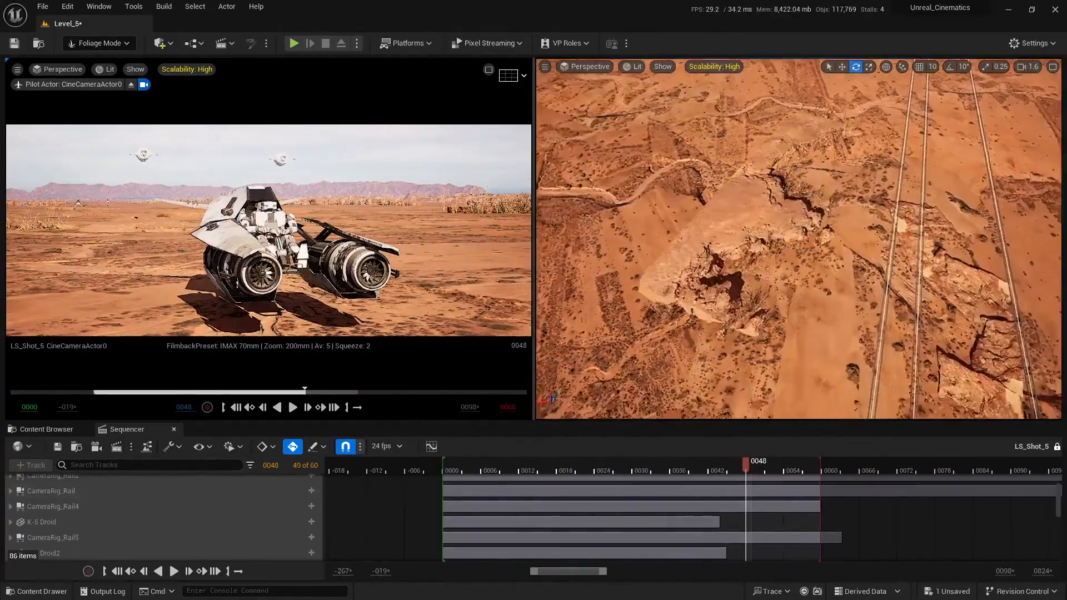
right_drag(765, 310, 617, 305)
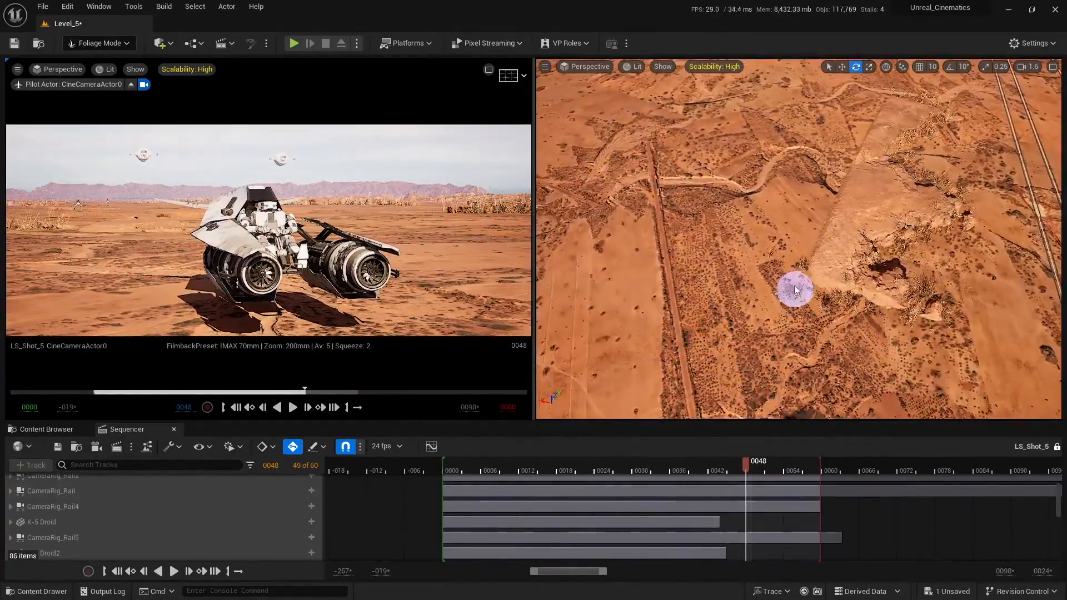
right_drag(780, 297, 777, 183)
Step: Focus on the long slab-shaped rock formation and paint plants along its shadowed side in Foliage mode
key(shift+1)
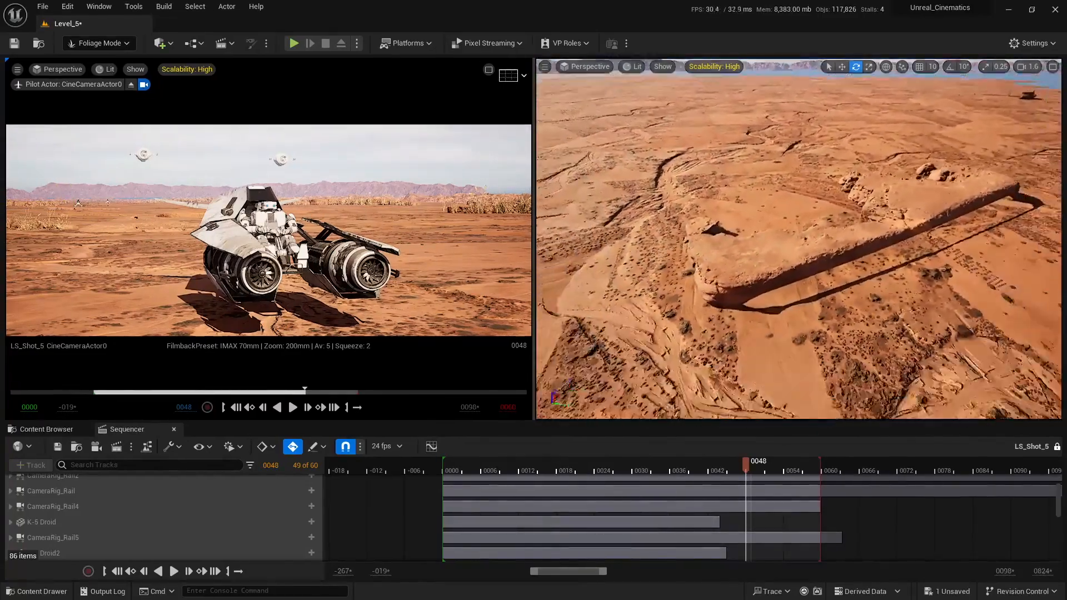
right_drag(714, 332, 758, 340)
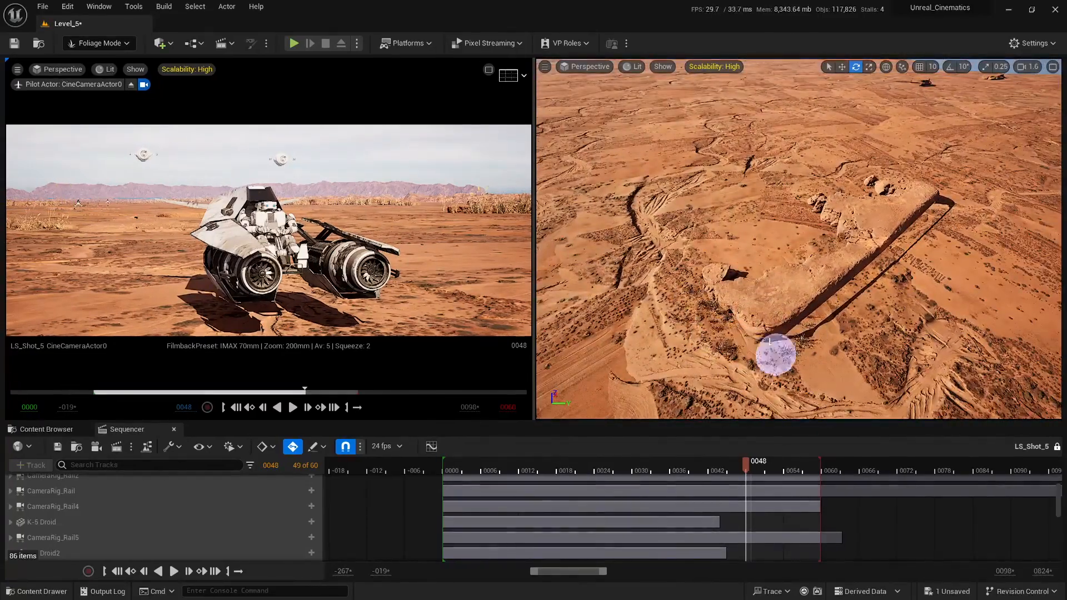
right_drag(901, 316, 715, 326)
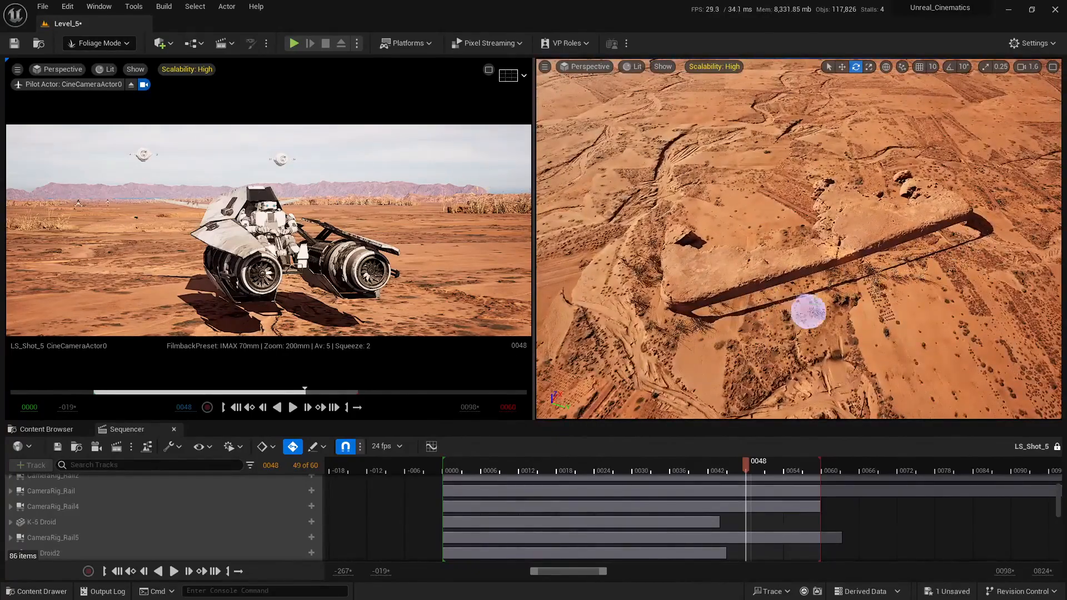
right_drag(794, 316, 768, 320)
Step: Move LS_Shot_5 to frame 0032, focus on the slab-shaped rock seen there, and paint plants around its notched end and long side
drag(747, 466, 647, 472)
key(shift+1)
click(698, 143)
key(shift+3)
right_drag(874, 236, 846, 289)
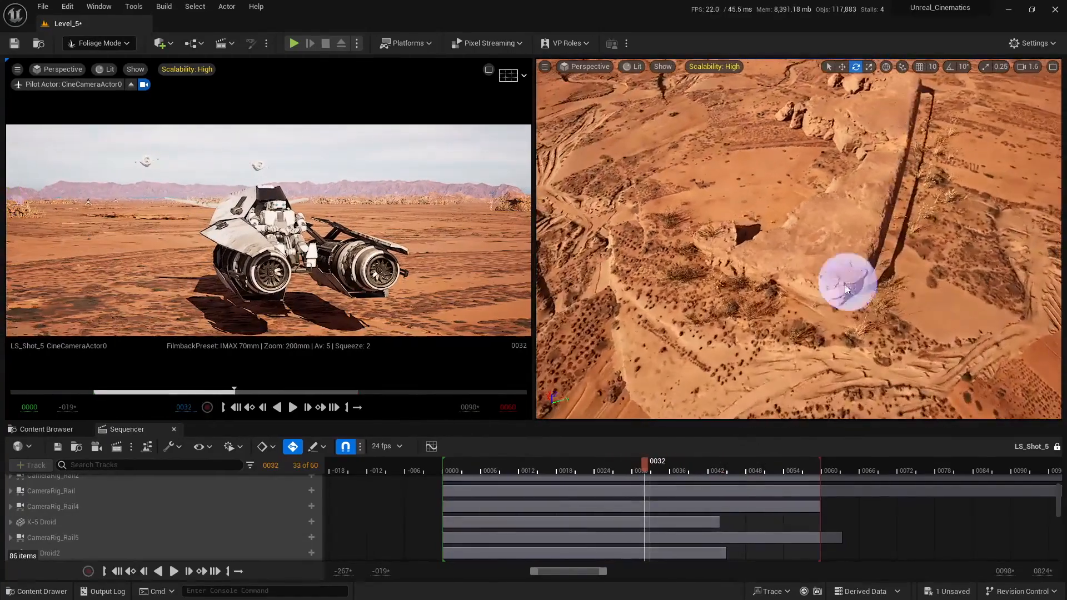
right_drag(717, 305, 728, 232)
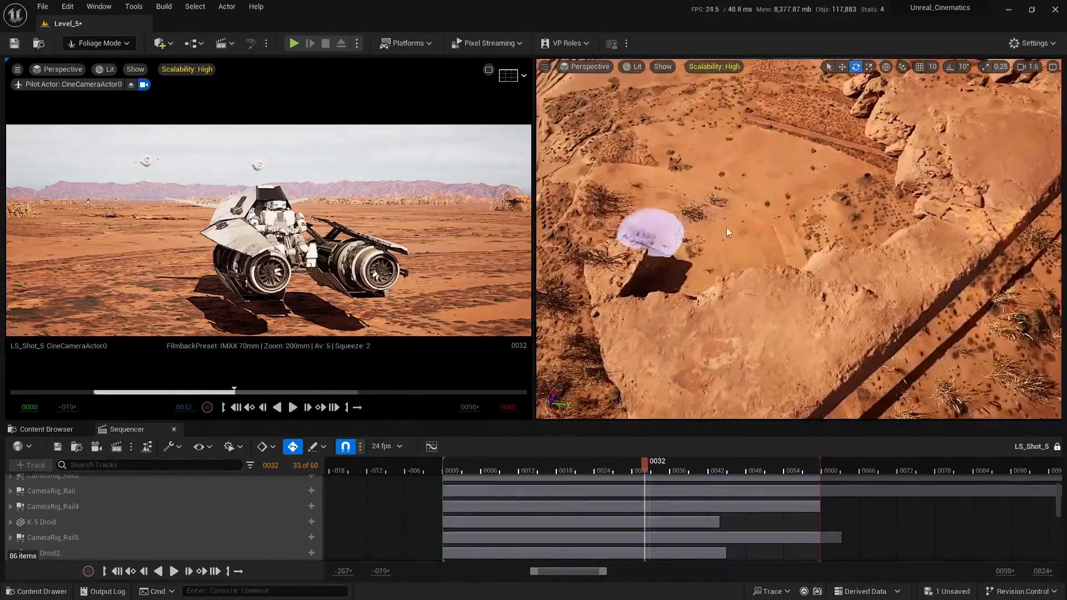
mouse_move(889, 220)
right_down()
mouse_move(827, 186)
mouse_move(770, 213)
right_up()
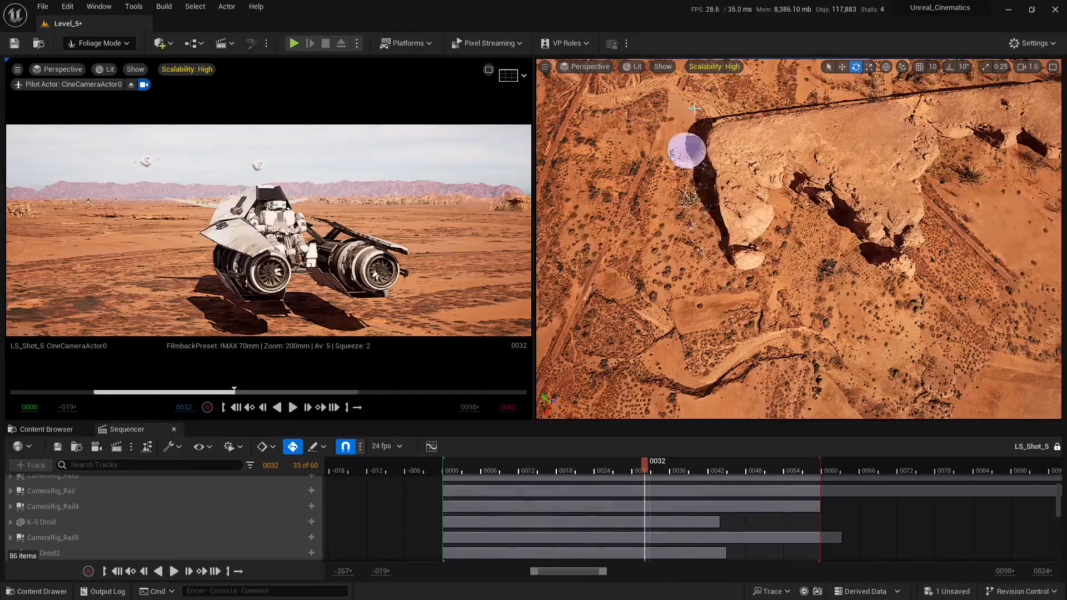
right_drag(694, 107, 707, 205)
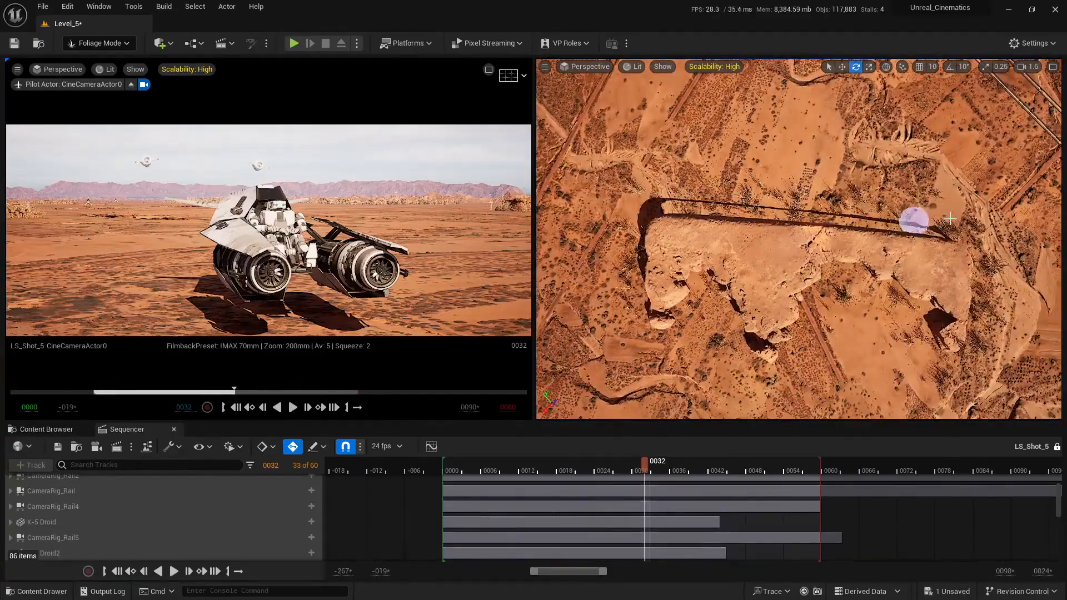
alt+drag(665, 217, 845, 328)
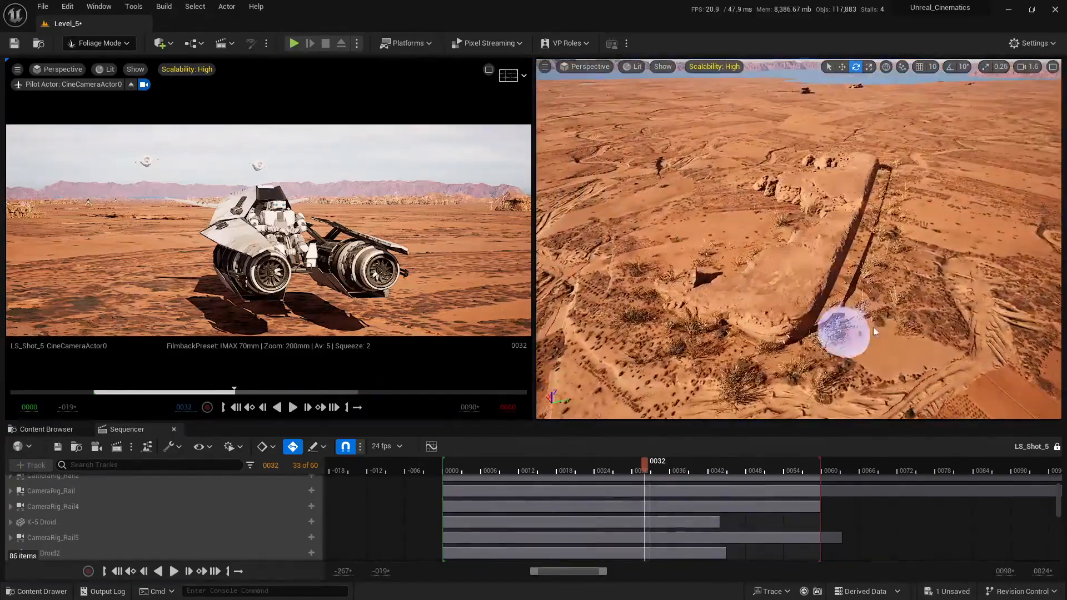
alt+drag(659, 351, 666, 300)
Step: Move LS_Shot_5 to frame 0000 and check the background foliage in the enlarged camera view
drag(644, 461, 442, 463)
click(488, 70)
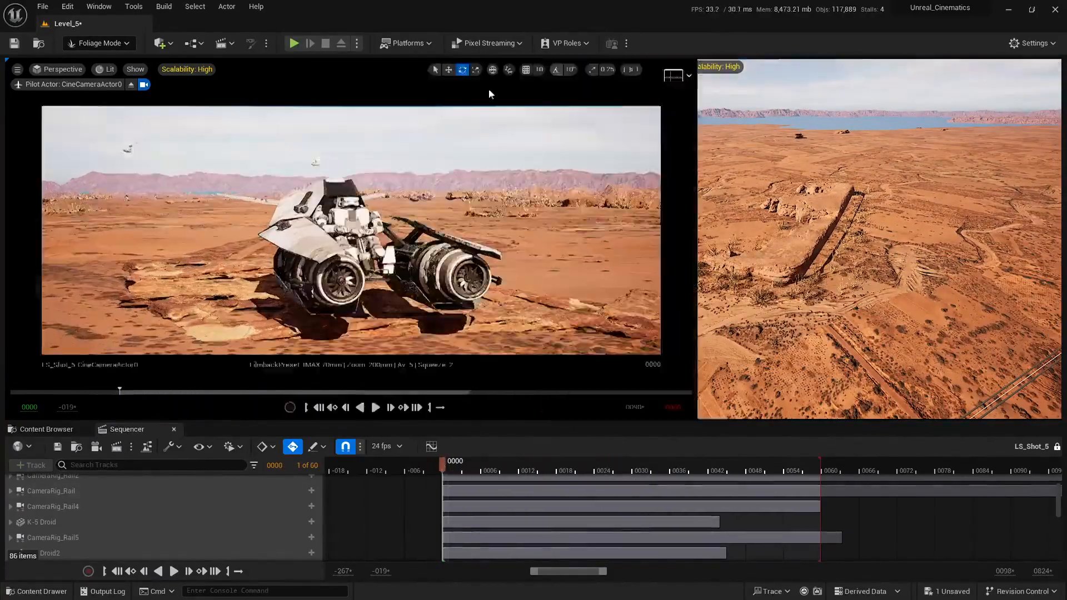
key(shift+1)
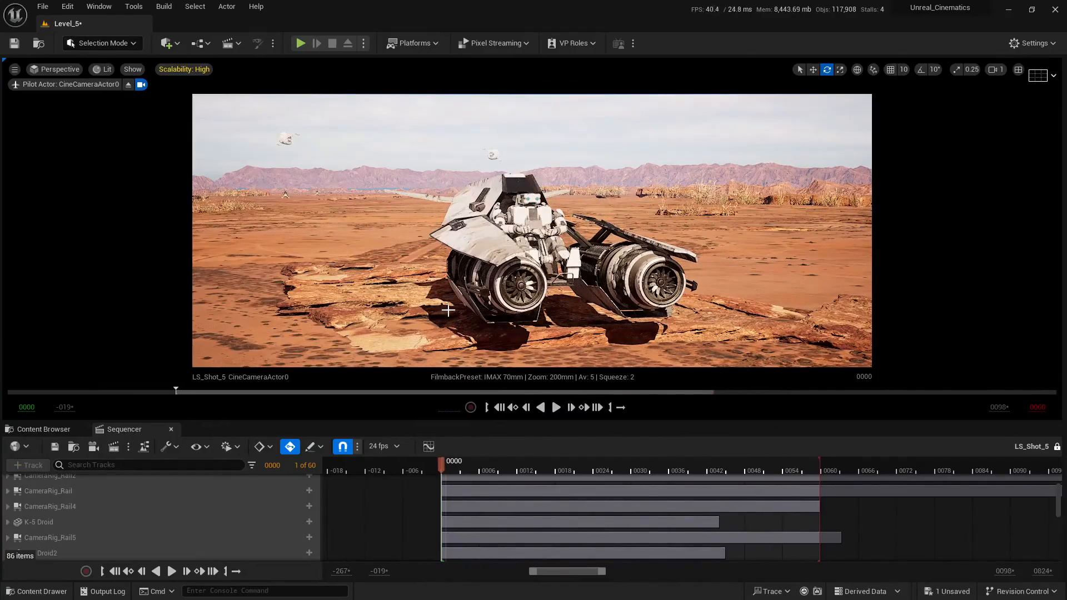
click(1019, 70)
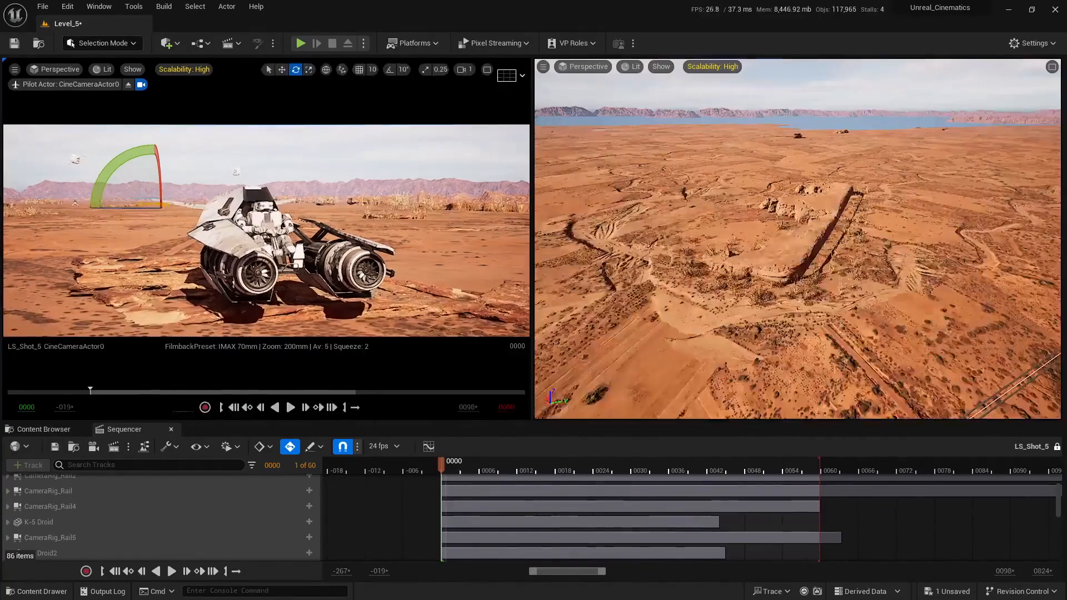
Step: Bring the bare rock formation seen at frame 0000 into view, clear its selection, and enter Foliage mode
key(w)
right_drag(889, 211, 822, 222)
click(773, 223)
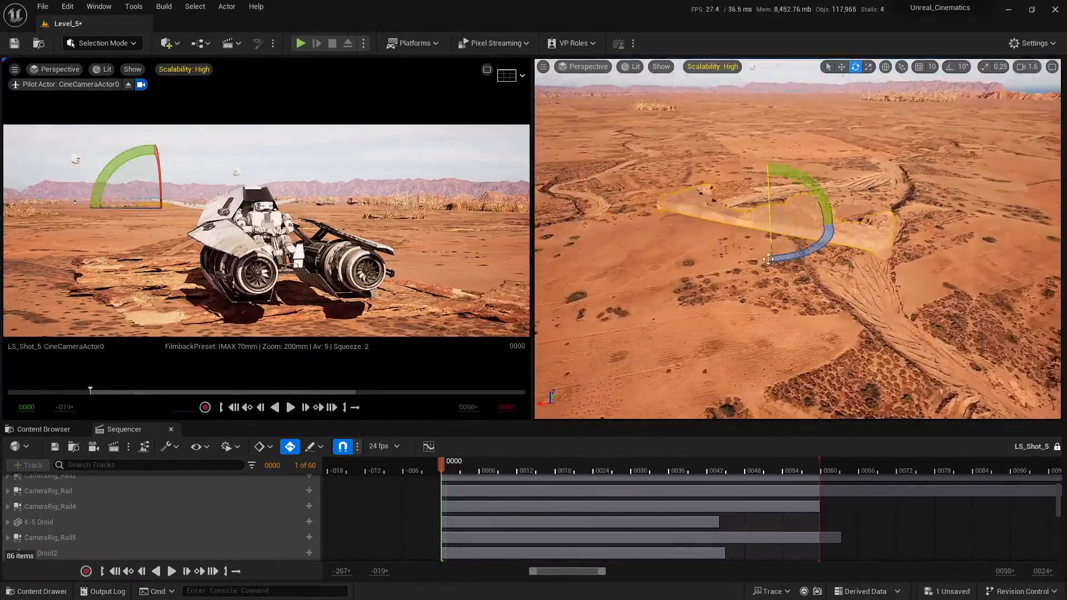
right_drag(727, 312, 761, 295)
drag(763, 264, 748, 281)
key(Escape)
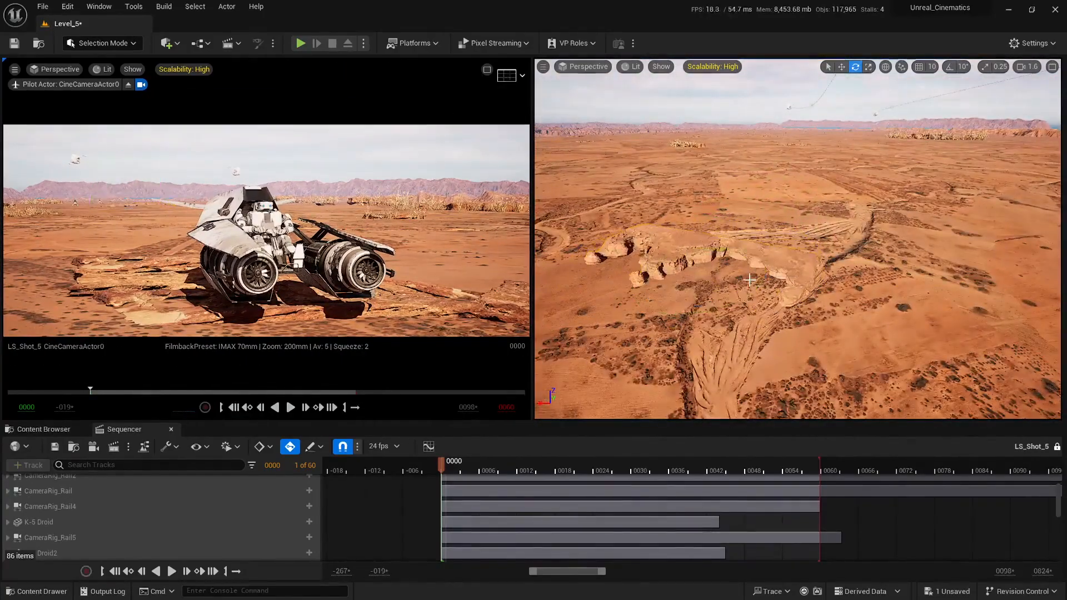
mouse_move(748, 281)
right_down()
mouse_move(761, 283)
mouse_move(783, 322)
mouse_move(794, 317)
right_up()
key(shift+3)
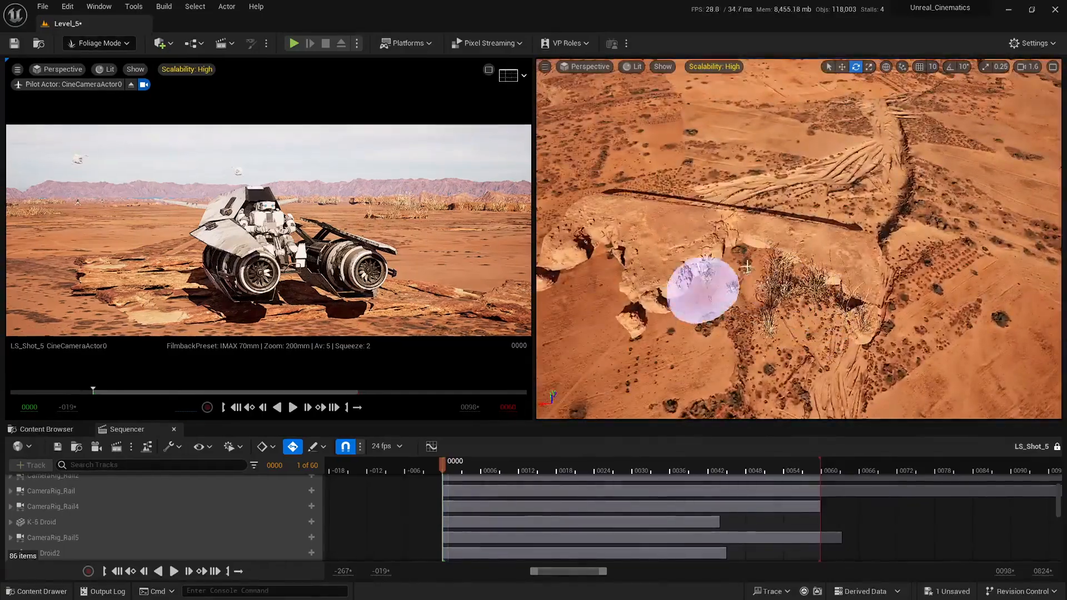
Step: Try painting plants around the base and cavities of the bare rock formation at the existing foliage scale
drag(673, 324, 639, 333)
right_drag(722, 289, 761, 289)
shift+drag(761, 289, 824, 250)
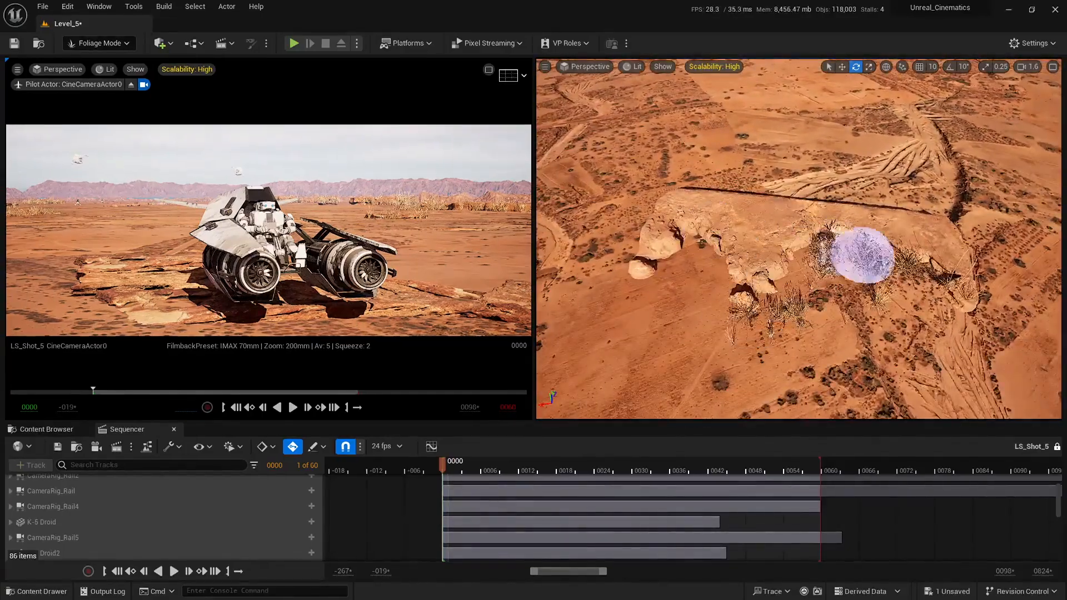
right_drag(911, 315, 733, 288)
right_drag(780, 328, 602, 309)
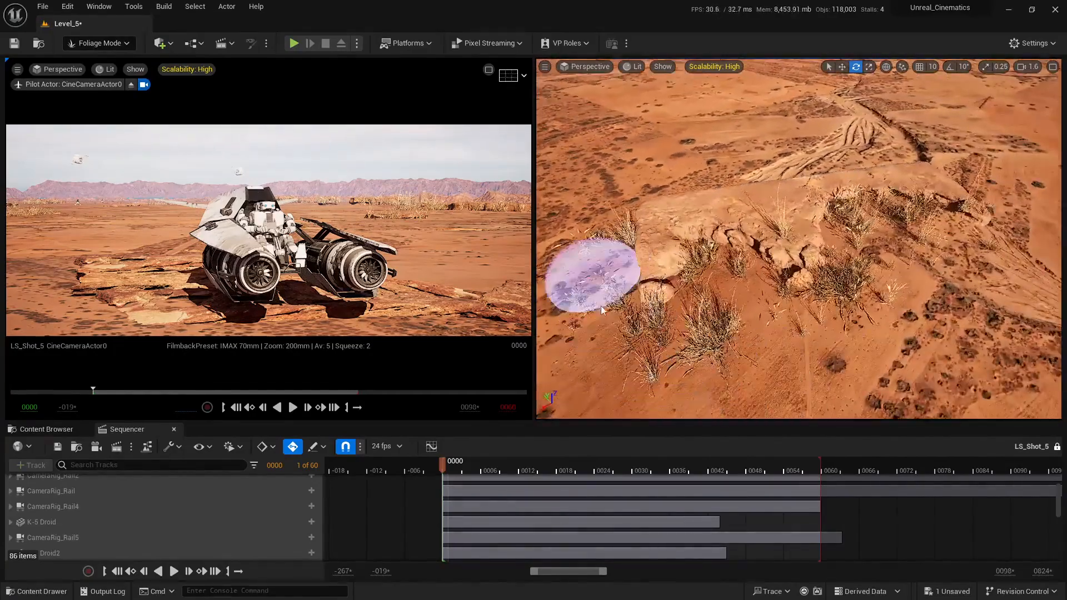
right_drag(943, 274, 717, 276)
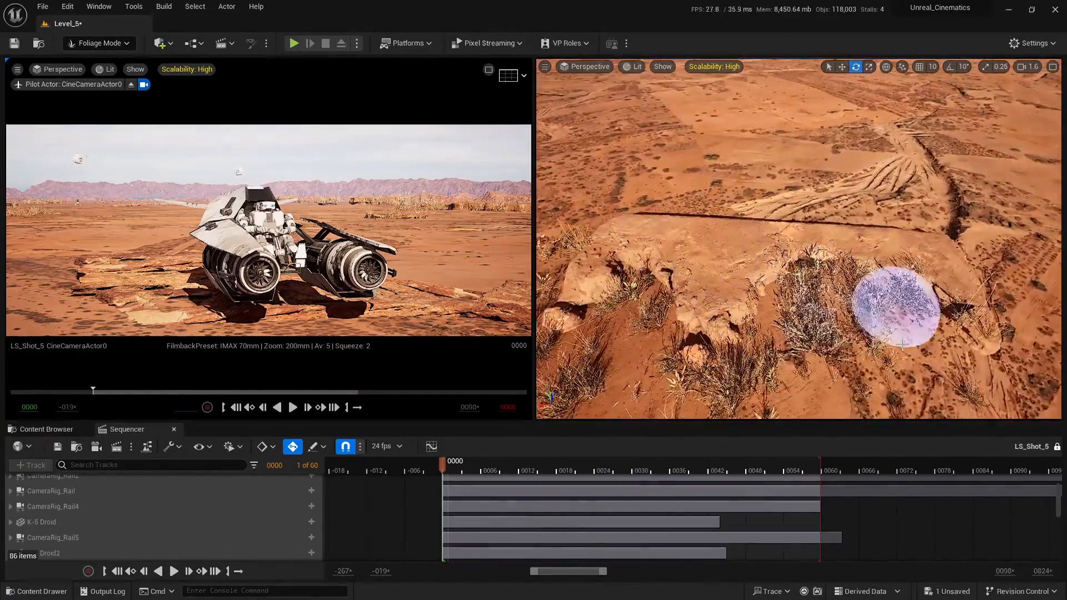
right_drag(839, 376, 833, 210)
mouse_move(445, 465)
mouse_down()
mouse_move(489, 479)
mouse_move(448, 478)
mouse_up()
mouse_move(797, 286)
right_down()
mouse_move(789, 350)
mouse_move(867, 383)
right_up()
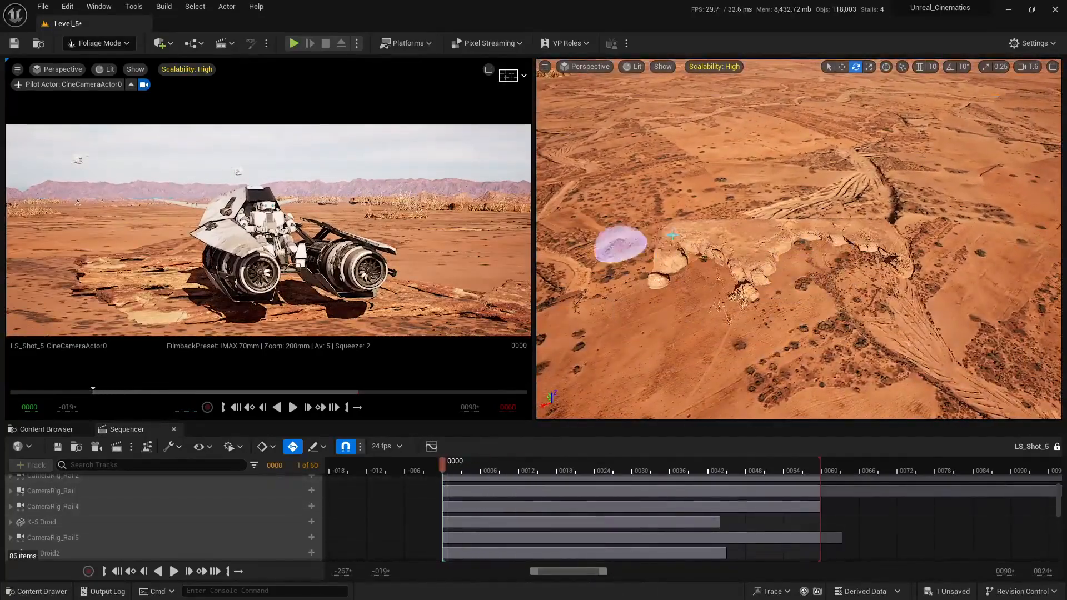
Step: Select all 20 foliage types and set their Scale X to a minimum of 3.0 and a maximum of 5
drag(3, 115, 309, 121)
click(122, 367)
shift+click(26, 305)
scroll(195, 489, down, 3)
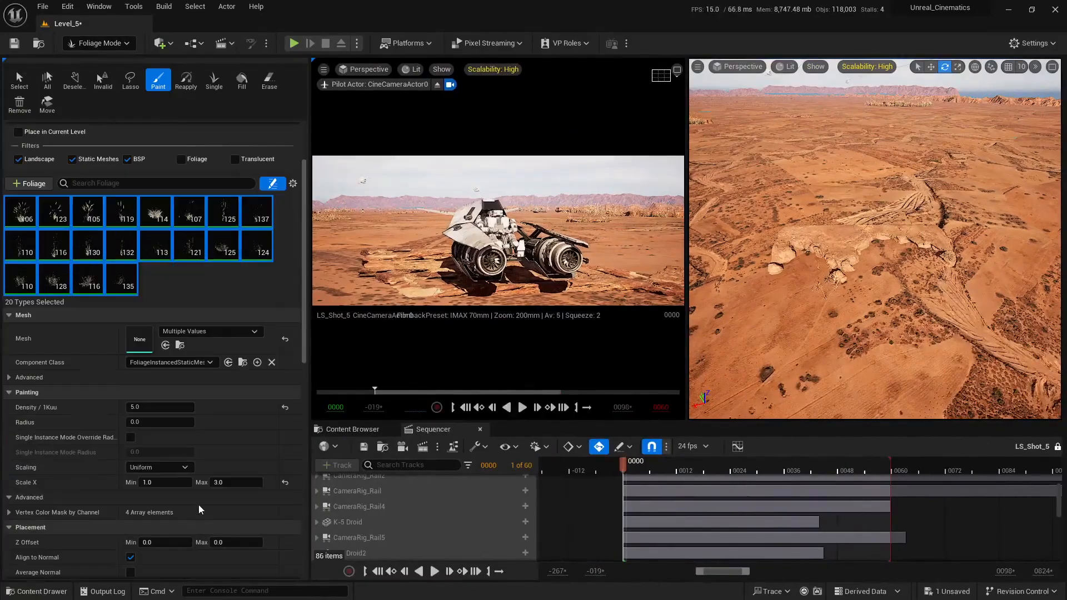
click(180, 481)
text(2)
click(242, 483)
text(5)
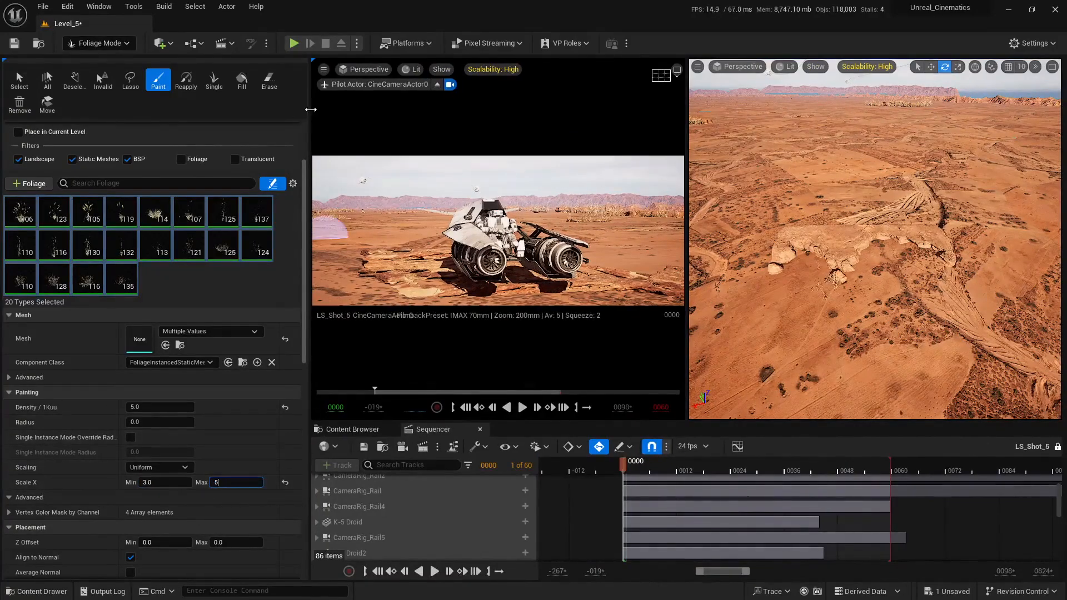
drag(309, 113, 3, 120)
Step: Paint the enlarged plants around the base and cavities of the bare rock formation, covering it from both ends
mouse_move(850, 247)
right_down()
mouse_move(866, 311)
mouse_move(853, 317)
right_up()
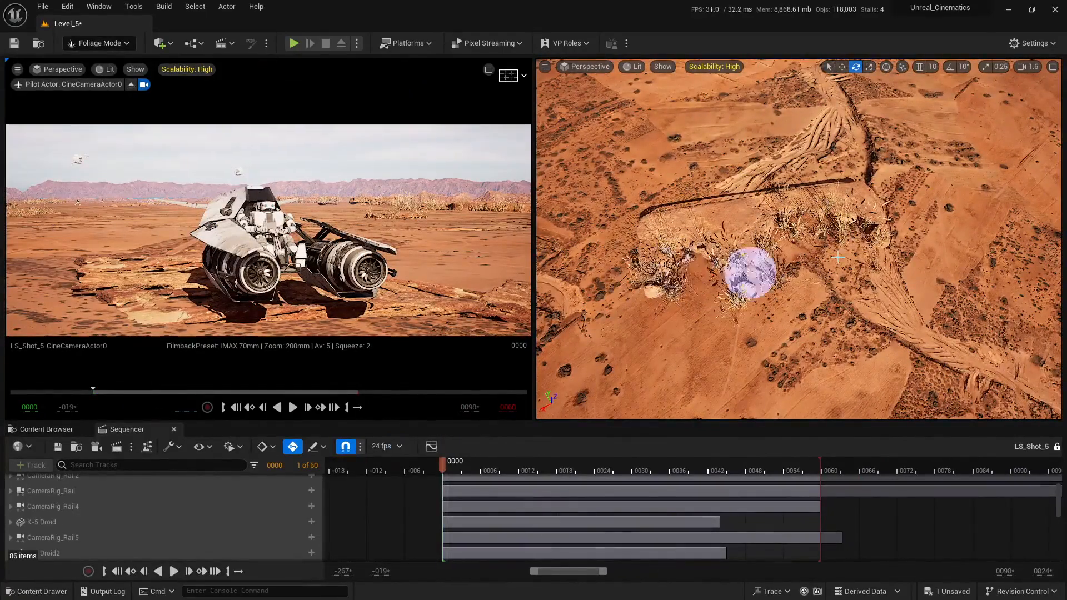
right_drag(838, 257, 822, 183)
right_drag(774, 255, 845, 259)
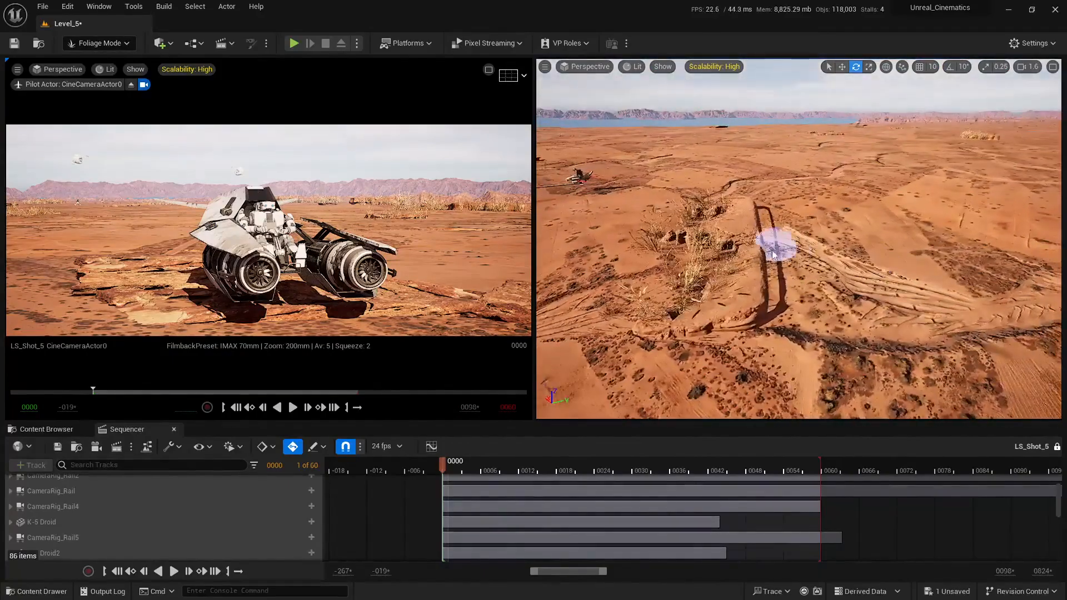
right_drag(797, 294, 872, 325)
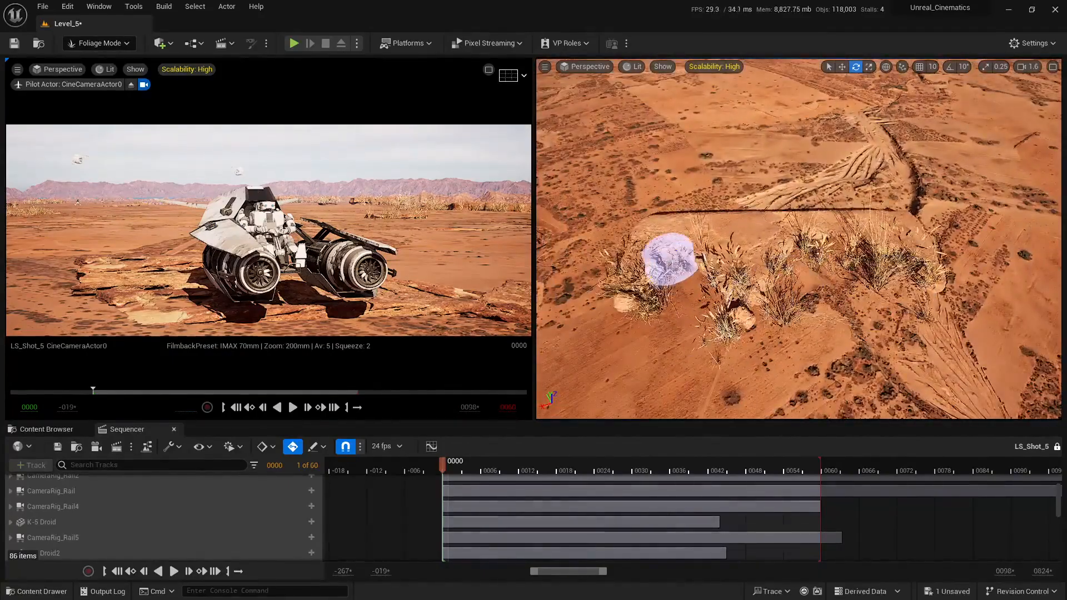
right_drag(669, 259, 728, 267)
Step: Scrub LS_Shot_5 through to frame 0059 in the enlarged camera view to check the foliage, and return to frame 0000
drag(457, 463, 550, 461)
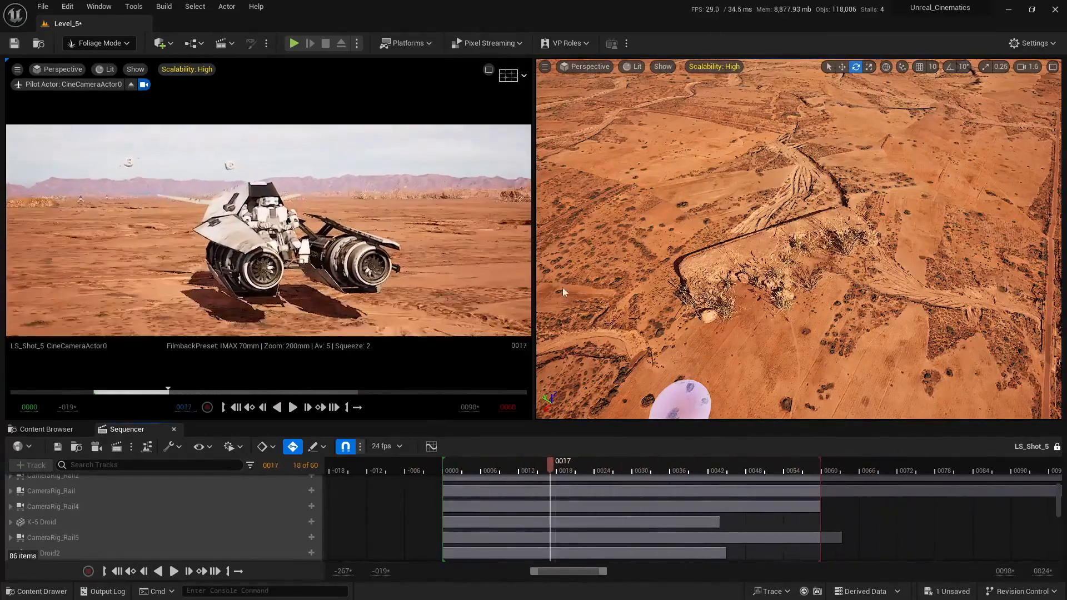
click(488, 69)
drag(449, 472, 571, 488)
drag(660, 476, 815, 472)
click(1018, 69)
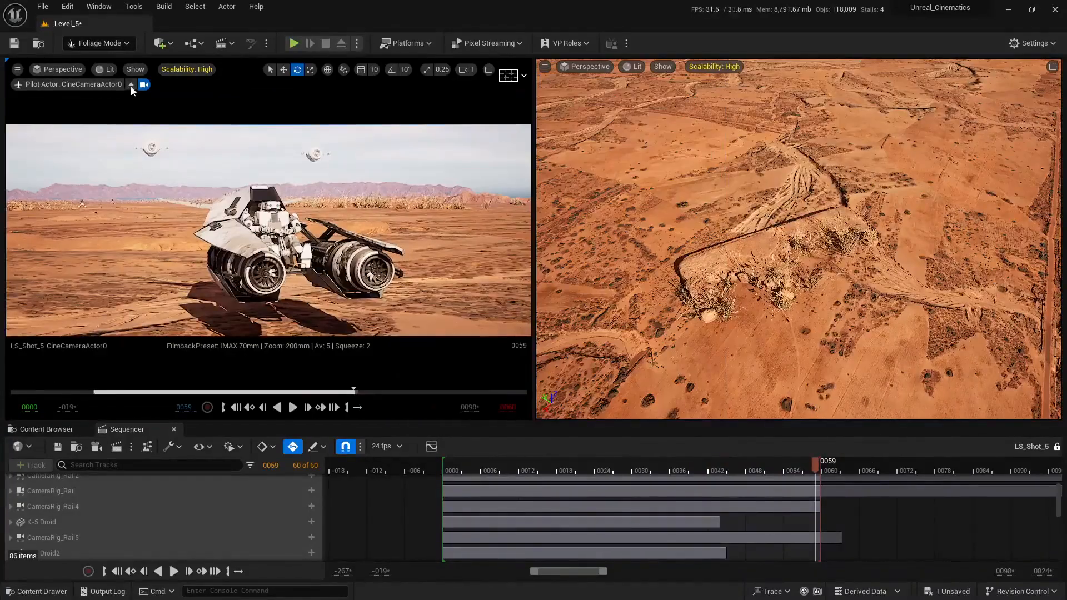
click(489, 69)
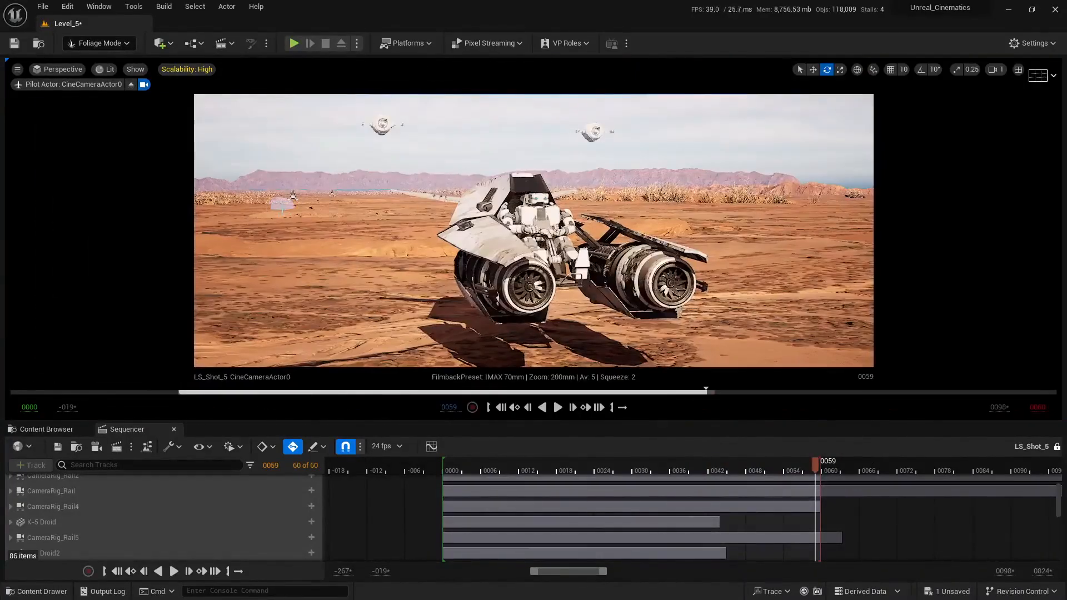
drag(815, 464, 442, 477)
Step: Focus on the curved rock formation seen at frame 0000 and extend the painted plants around its near end
key(shift+1)
click(1017, 71)
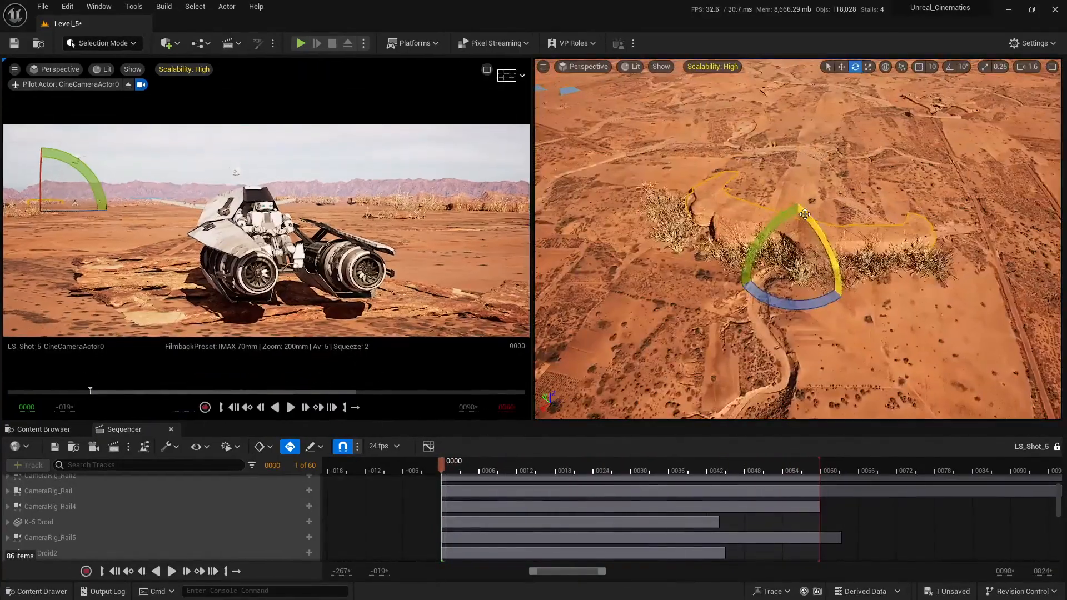
mouse_move(712, 325)
right_down()
mouse_move(699, 325)
mouse_move(712, 324)
right_up()
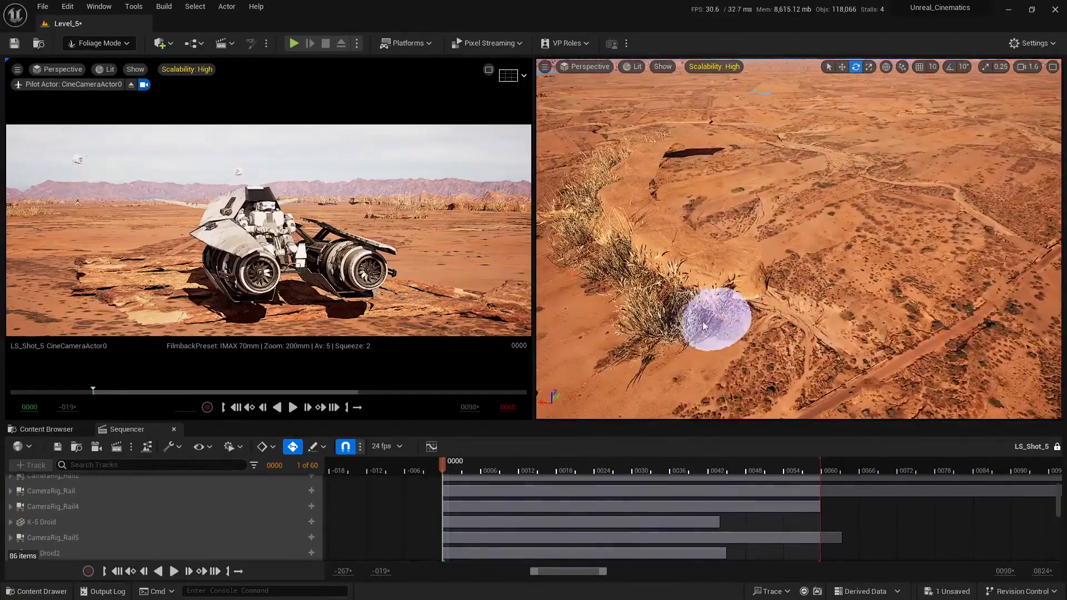
Step: Scrub LS_Shot_5 to frame 0045 in the enlarged camera view to check the foliage, and restore the split viewports
click(489, 73)
drag(448, 475, 641, 509)
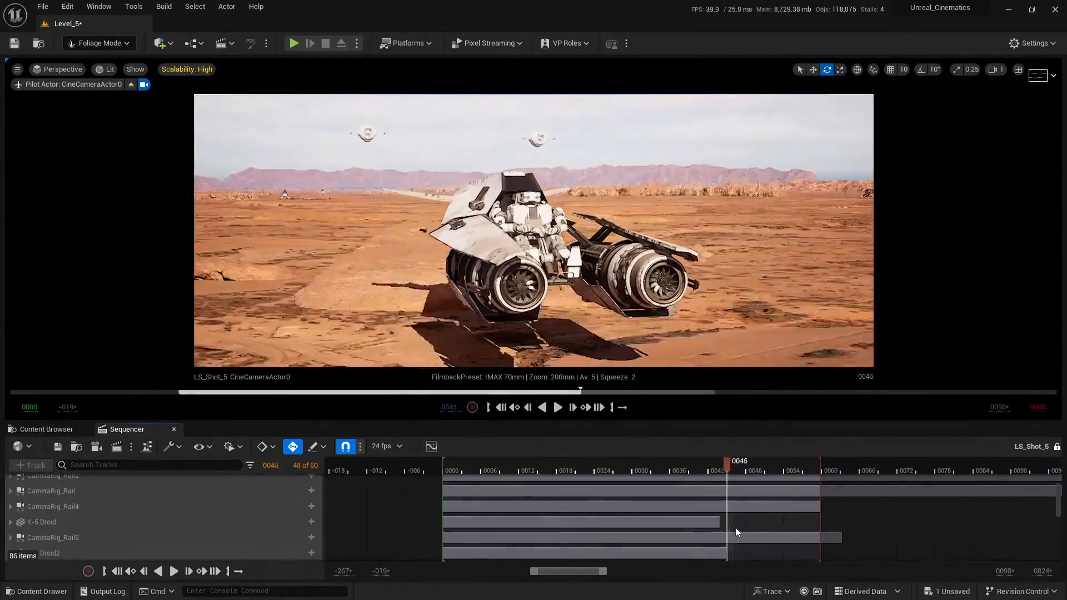
click(1018, 69)
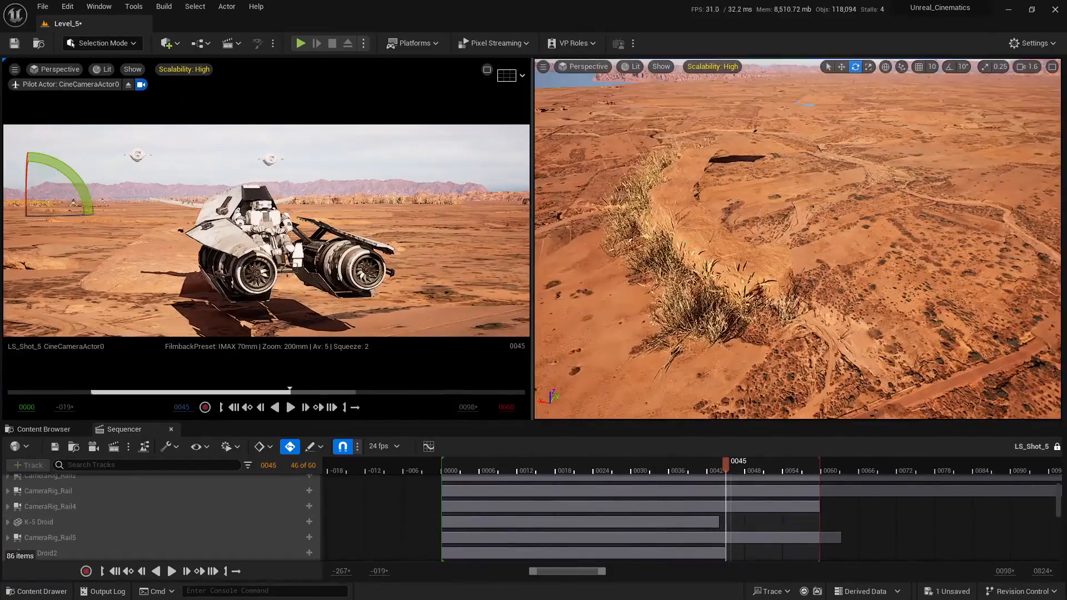
Step: Scrub LS_Shot_5 back from frame 0045 to 0010 in the enlarged camera view to check the foliage, and restore the split viewports
mouse_move(689, 240)
right_down()
mouse_move(695, 310)
mouse_move(676, 255)
right_up()
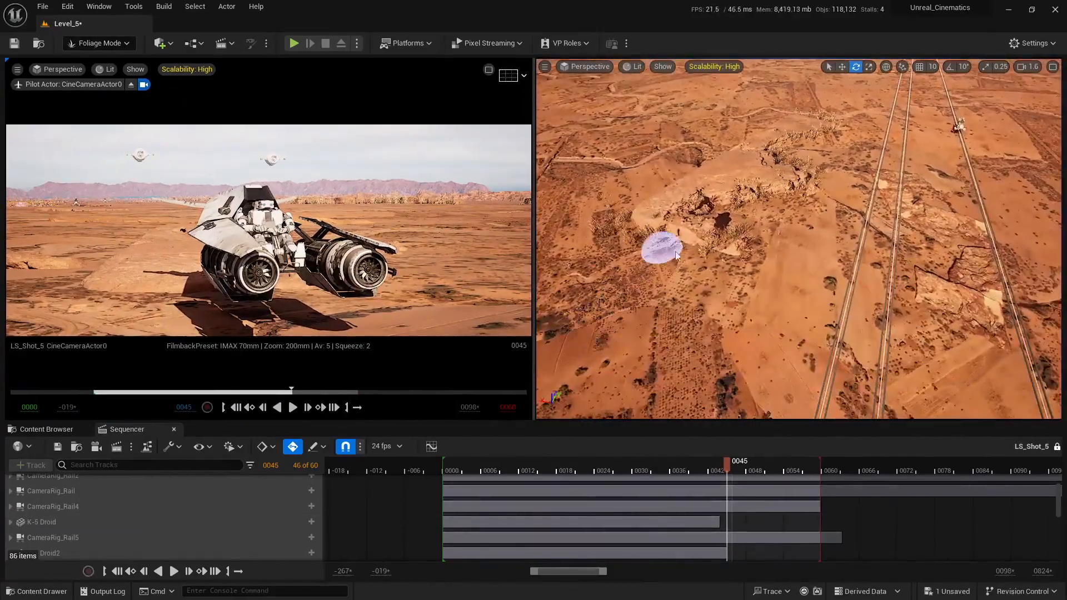
click(488, 69)
drag(726, 461, 448, 465)
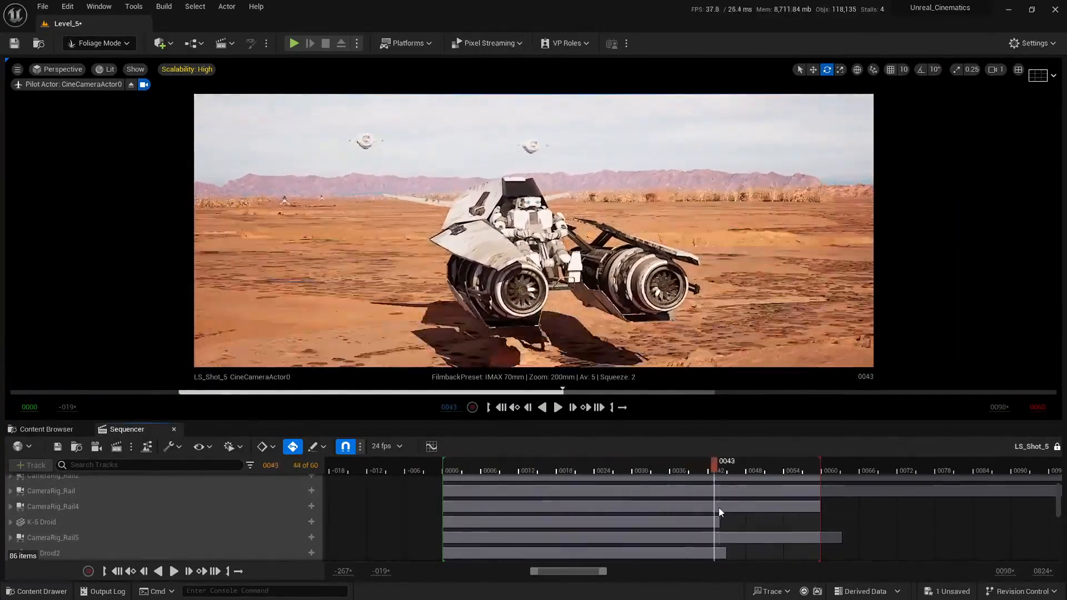
drag(488, 541, 506, 540)
click(1018, 70)
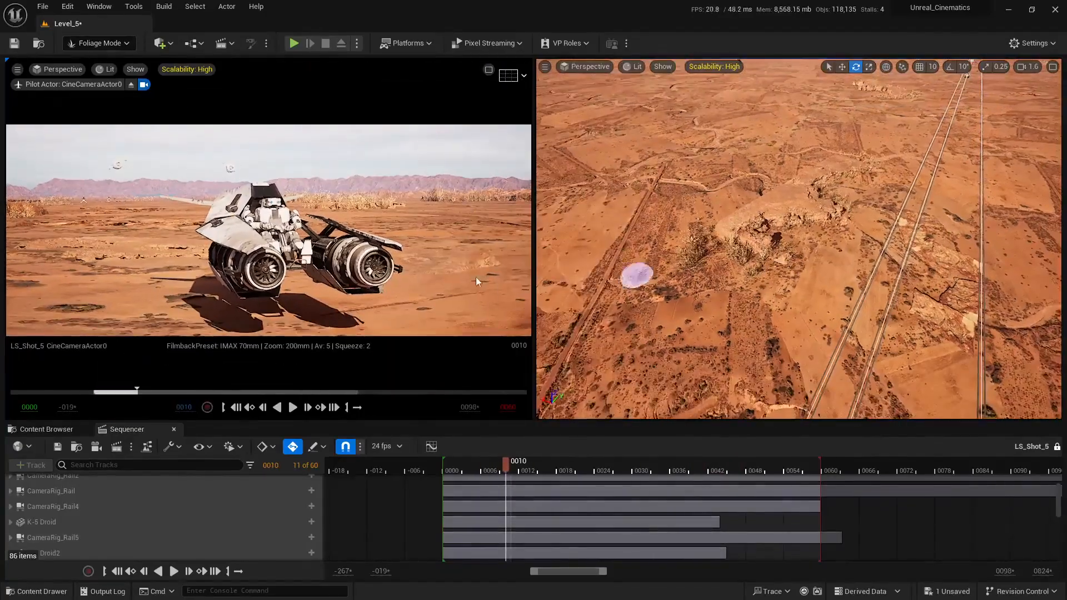
Step: Select all foliage types for painting at the bare rock ledge and set their maximum Scale X to 3
key(shift+1)
right_drag(809, 245, 753, 244)
key(shift+3)
drag(4, 105, 279, 107)
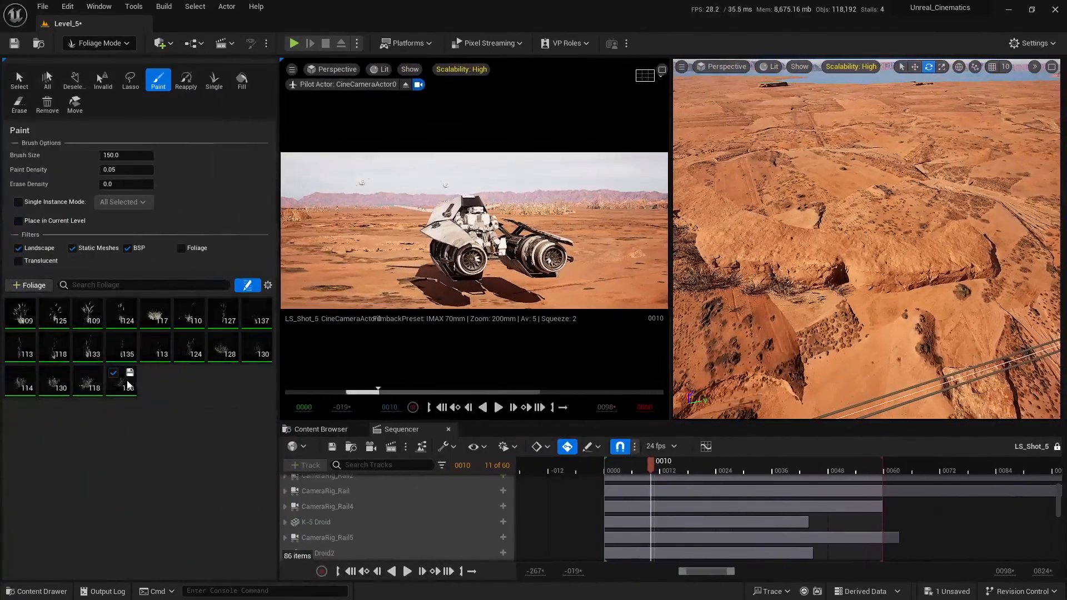
click(129, 380)
key(ctrl+a)
scroll(166, 505, down, 3)
click(220, 531)
text(3)
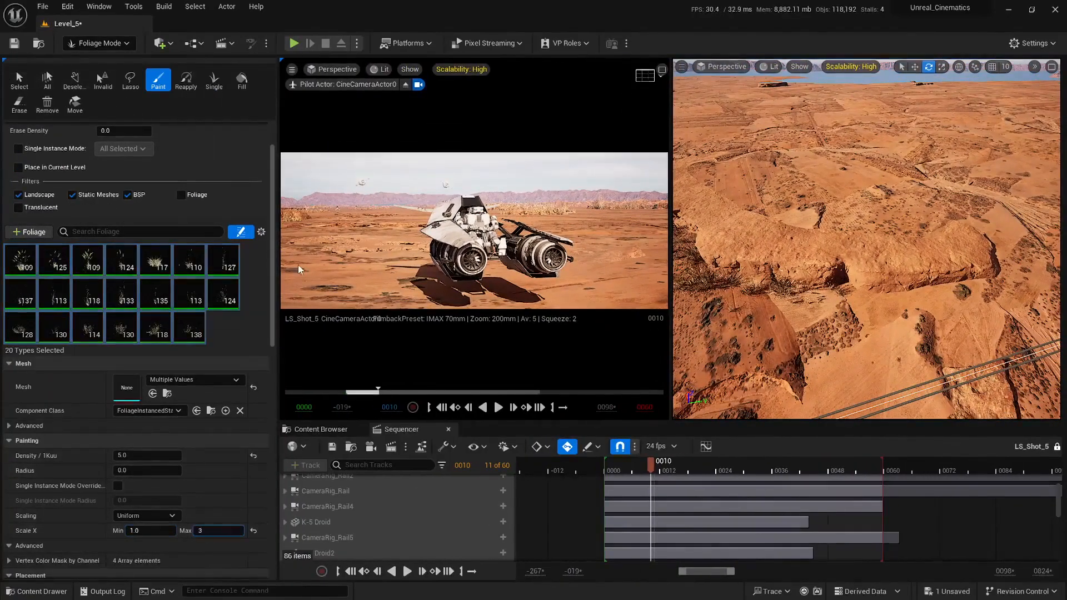
drag(278, 139, 4, 139)
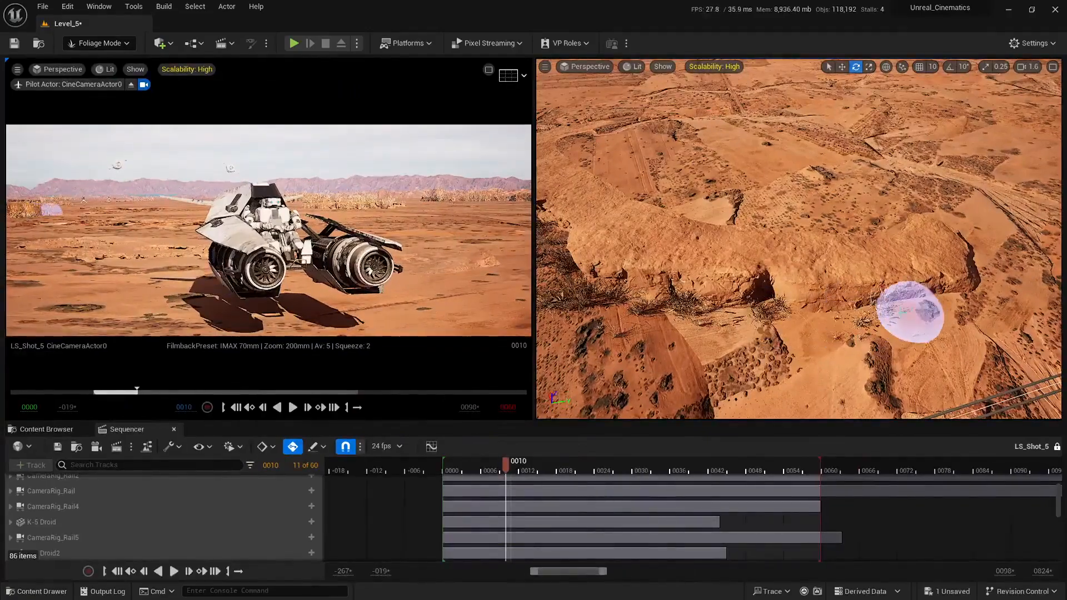
Step: Paint the rescaled plants along the base of the rock ledge and check the shot at frame 0008 in the enlarged camera view
right_drag(962, 276, 826, 322)
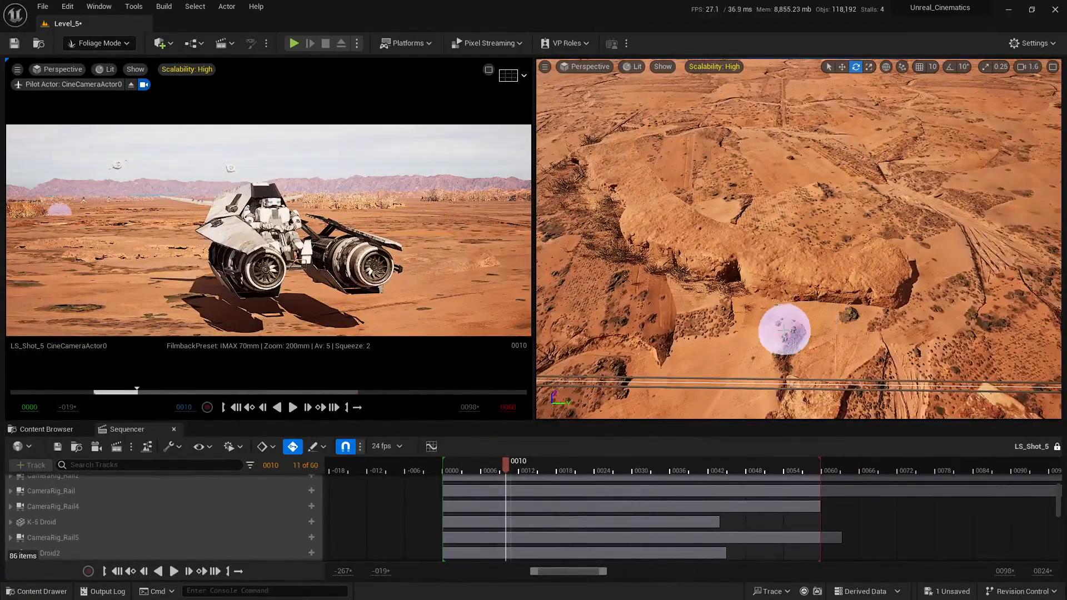
click(489, 70)
drag(508, 466, 499, 485)
Step: Fill in more plants around the near end and corner of the rock formation visible in the shot at frame 0008
key(shift+1)
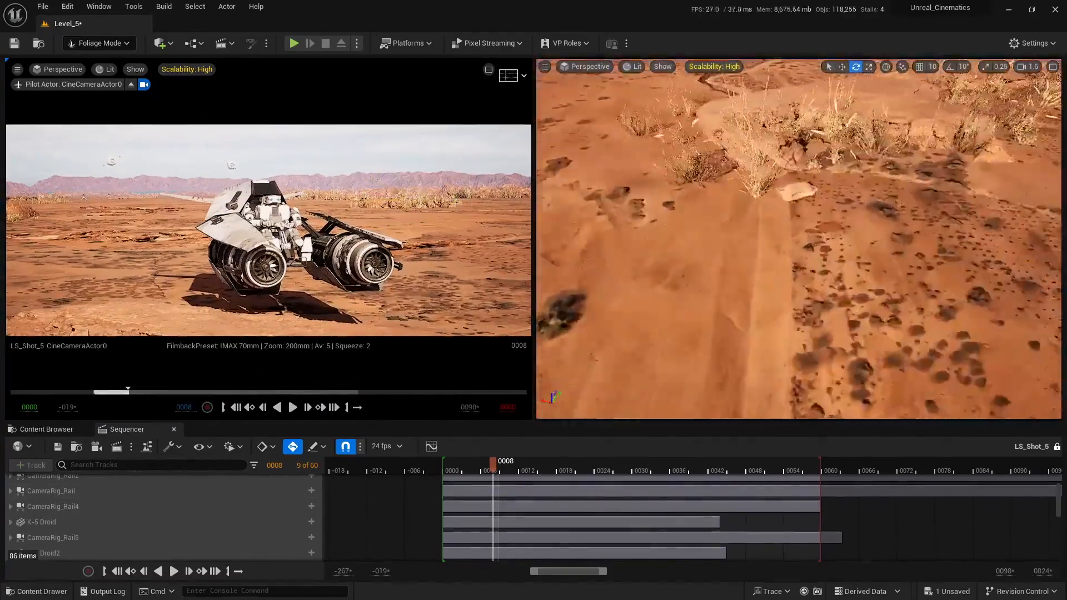
mouse_move(779, 244)
right_down()
mouse_move(778, 269)
mouse_move(734, 220)
right_up()
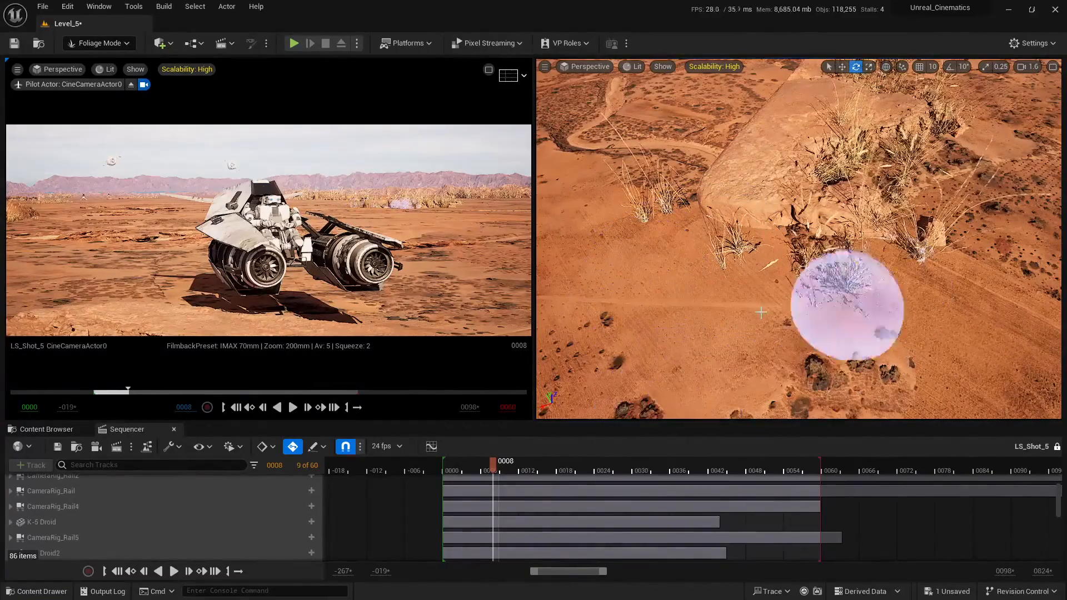
right_drag(750, 300, 768, 236)
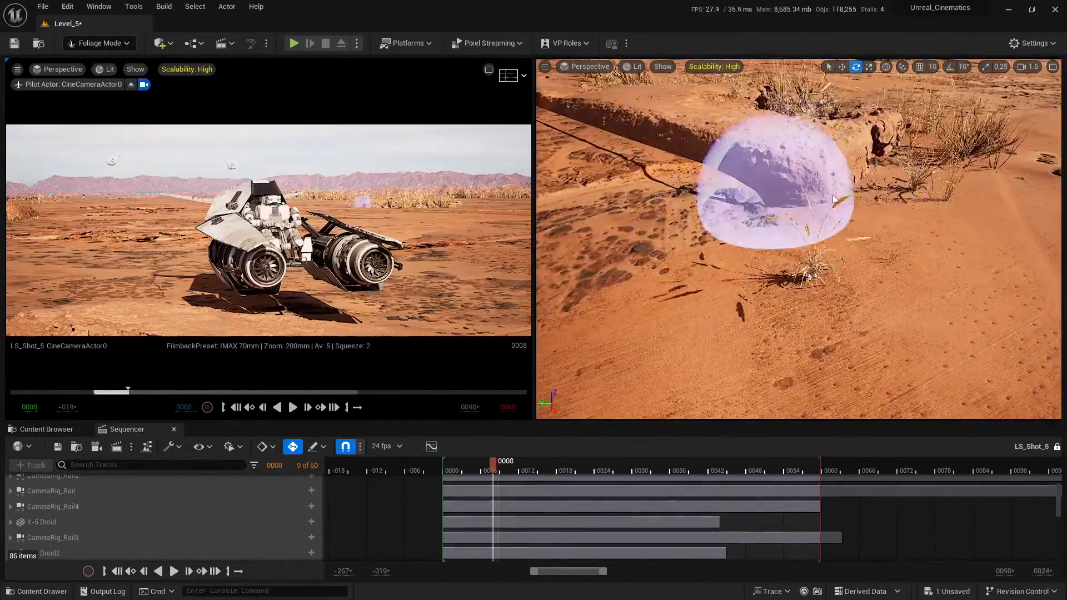
mouse_move(833, 199)
right_down()
mouse_move(767, 246)
mouse_move(778, 233)
mouse_move(745, 223)
mouse_move(686, 148)
right_up()
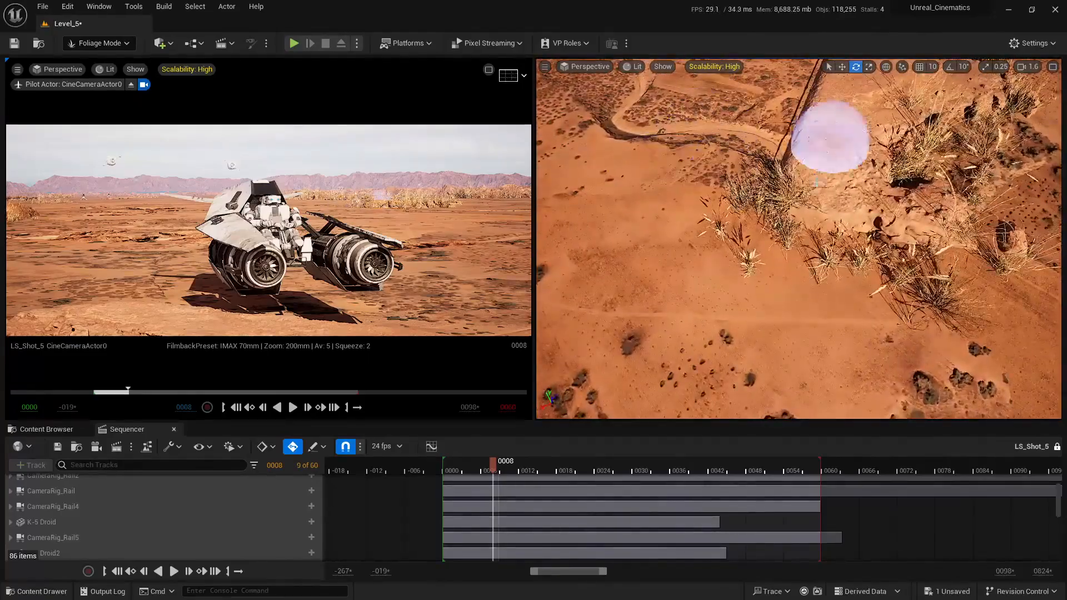
mouse_move(802, 169)
right_down()
mouse_move(874, 89)
mouse_move(807, 186)
mouse_move(799, 139)
mouse_move(648, 264)
right_up()
Step: Scrub LS_Shot_5 from frame 0000 to 0060 in the enlarged camera view to check the foliage across the shot
click(488, 69)
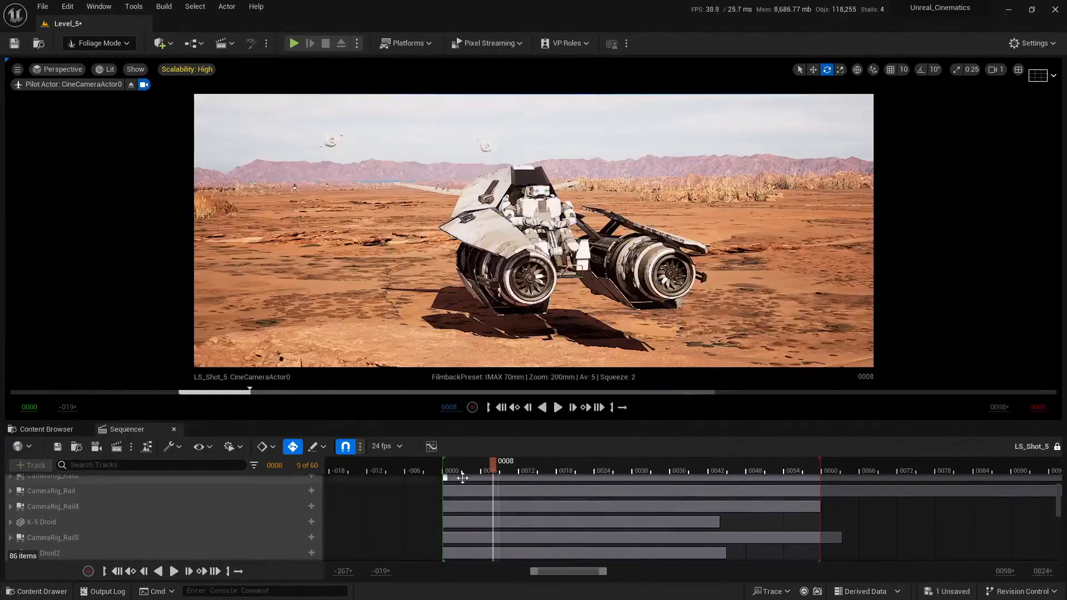
drag(452, 472, 822, 496)
key(shift+1)
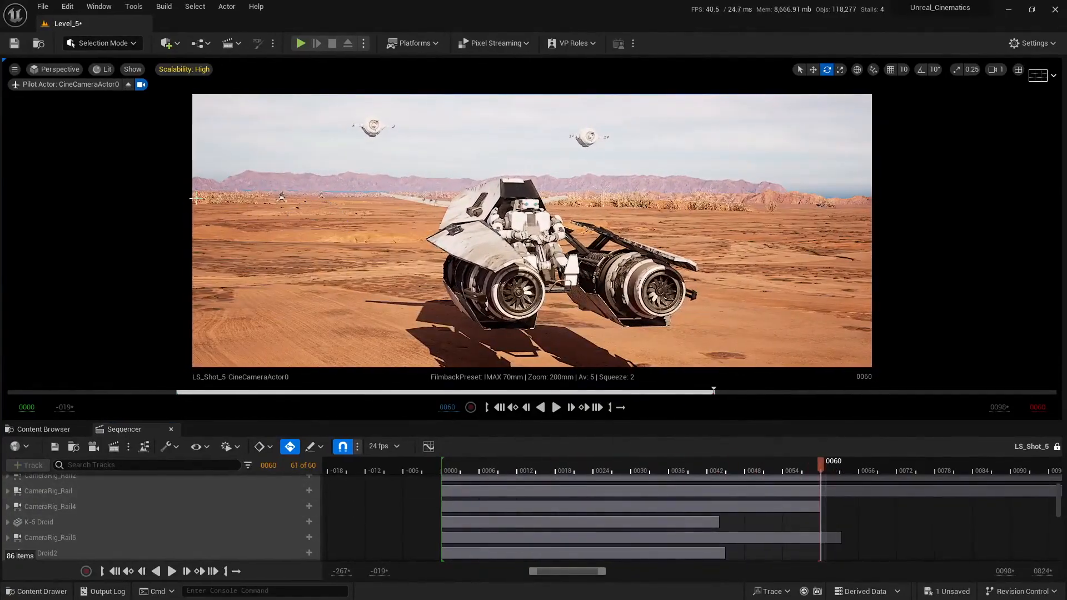
Step: Restore the split viewports and paint plants around the edge of the rock formation seen at frame 0060
click(1018, 69)
mouse_move(778, 238)
right_down()
mouse_move(789, 231)
mouse_move(784, 245)
right_up()
key(shift+3)
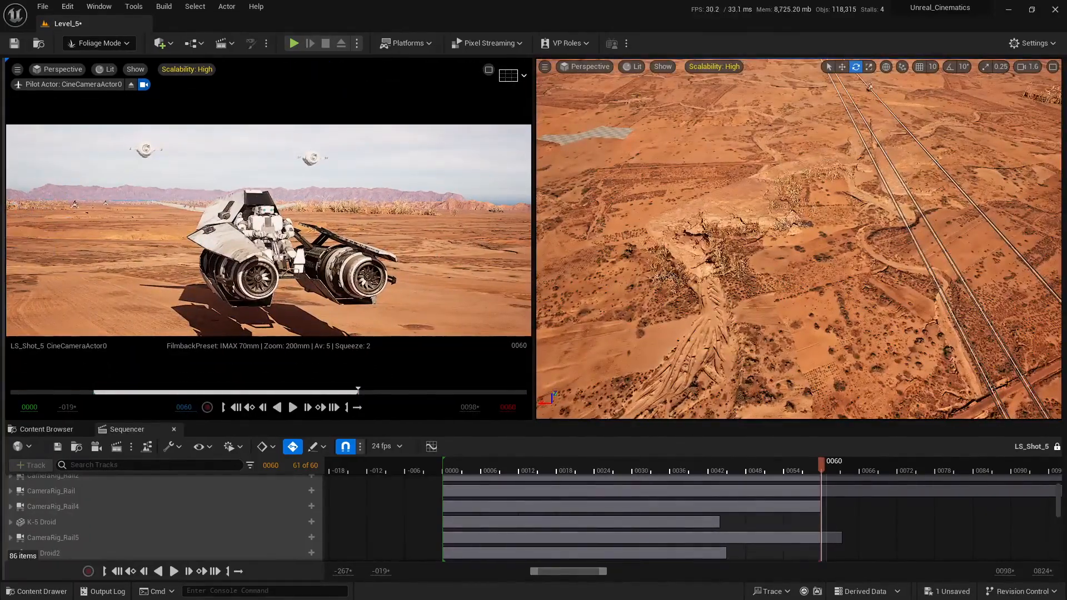
key(w)
right_drag(718, 240, 719, 240)
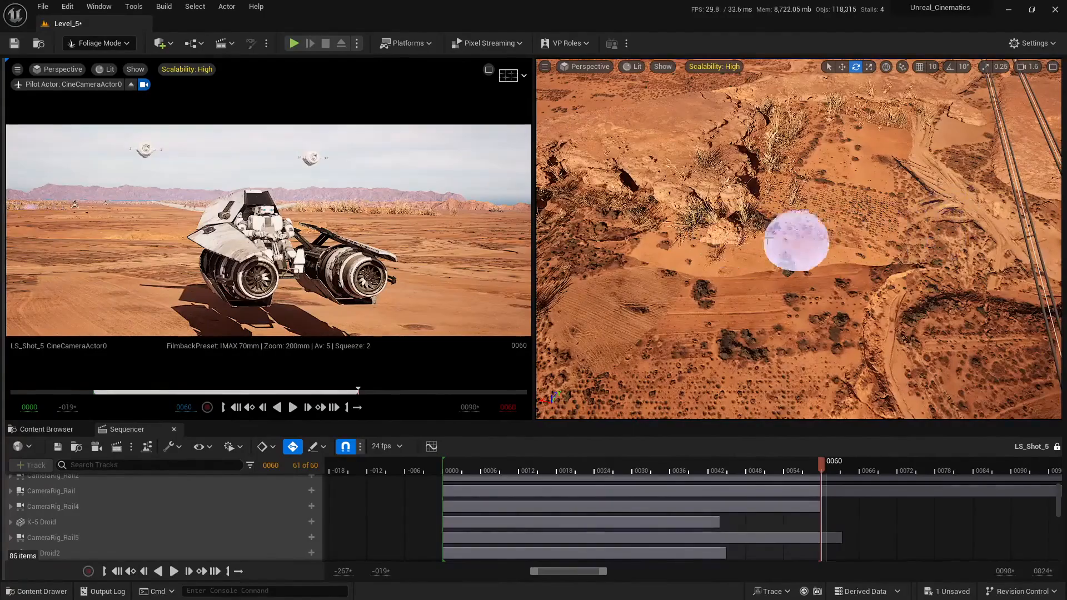
Step: Recheck the painted foliage in the enlarged camera view, scrubbing LS_Shot_5 through to its end at frame 0060
click(488, 71)
click(1018, 69)
key(s)
right_drag(722, 316, 723, 258)
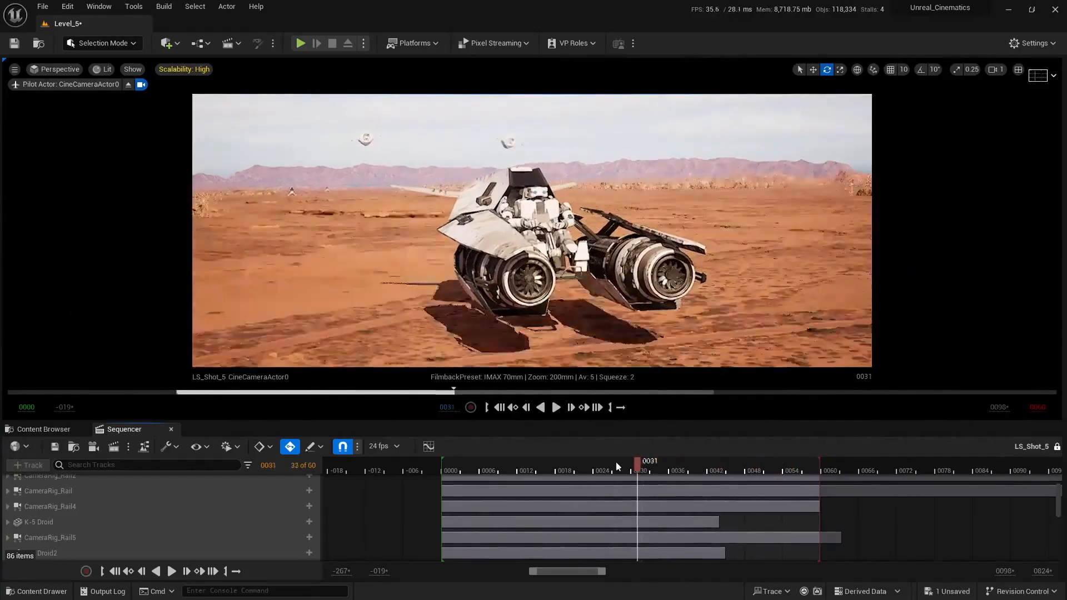
drag(497, 465, 821, 489)
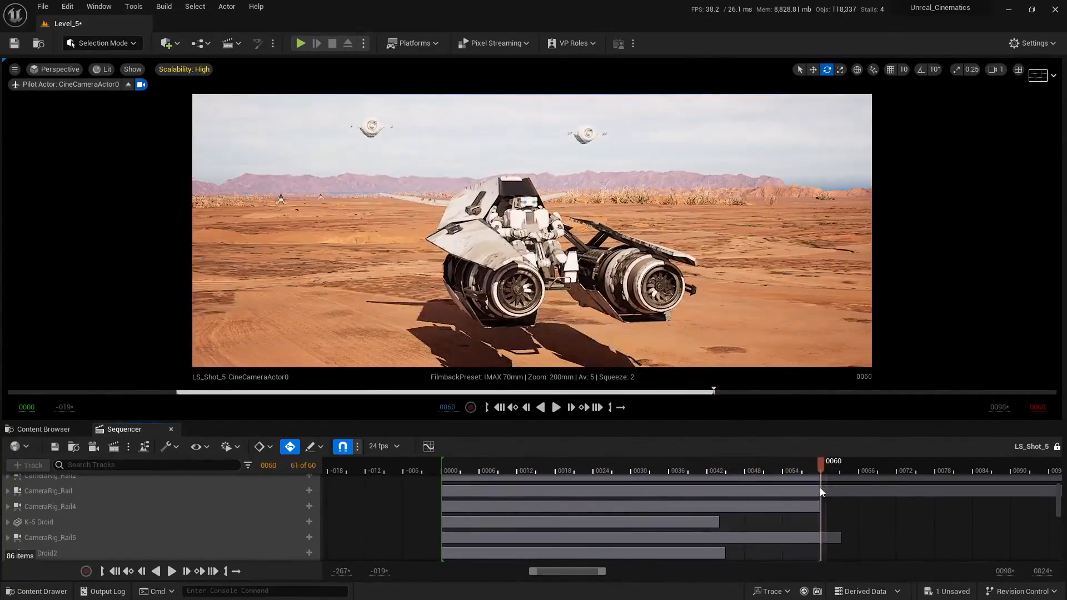